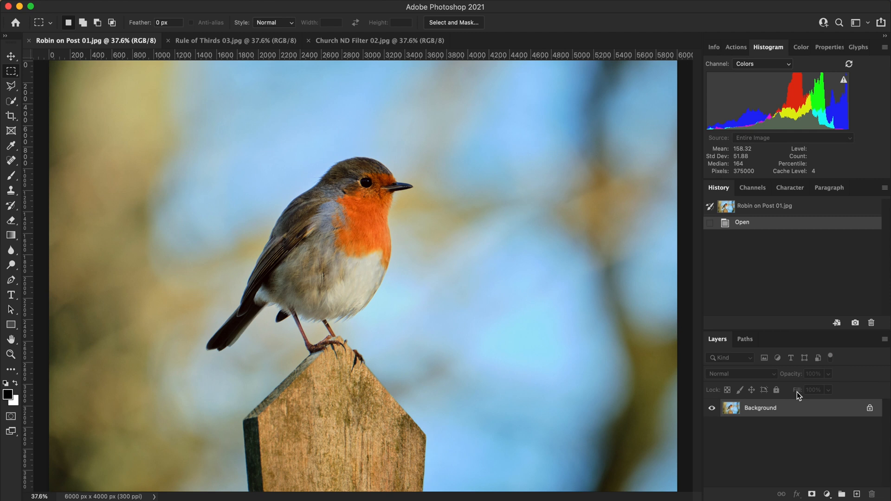
- Duplicate the Background layer of Robin on Post 01.jpg, keeping the default copy name
right_click(818, 411)
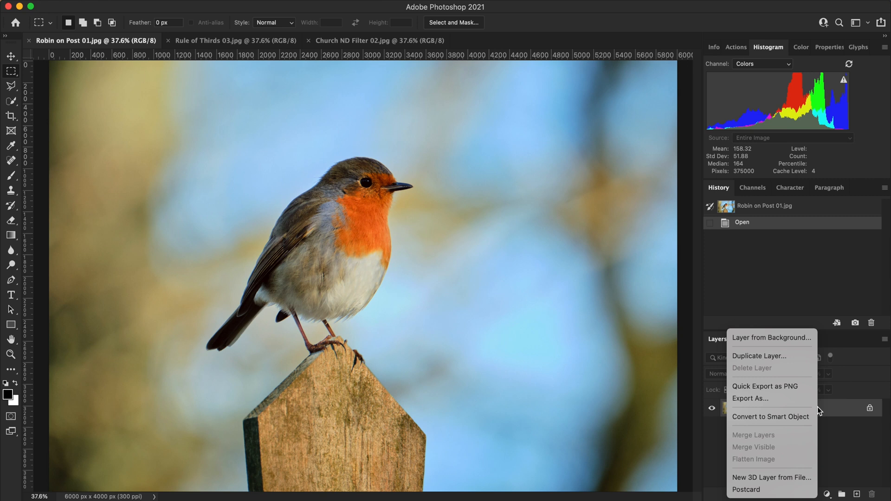
left_click(795, 355)
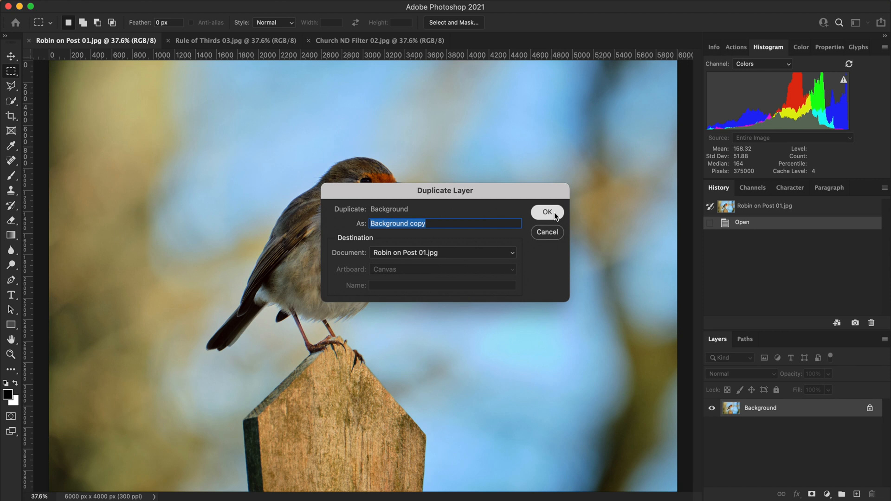
left_click(558, 214)
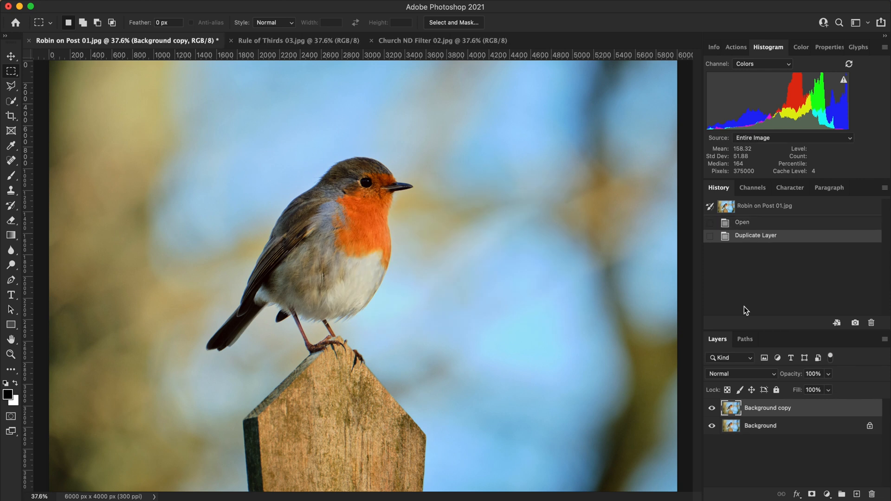
- Preview the blend modes one after another on the Background copy layer and set it to Soft Light
left_click(769, 374)
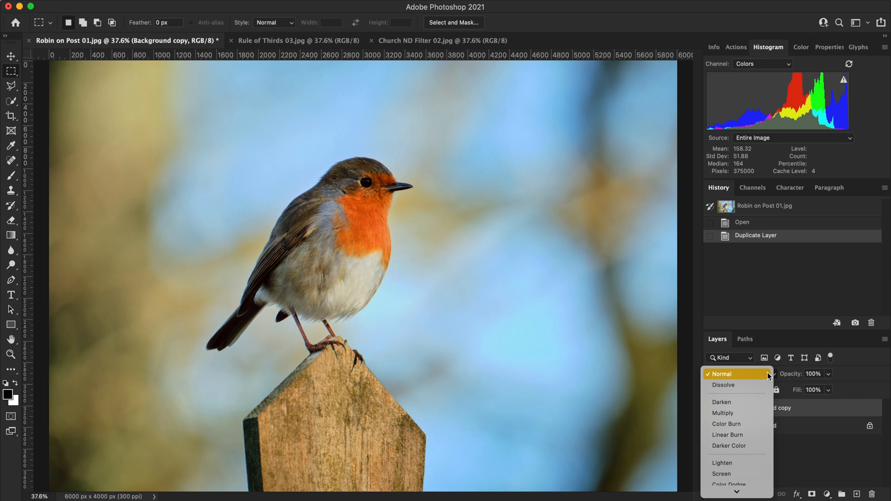
key("Down")
key("Down")
key("Down")
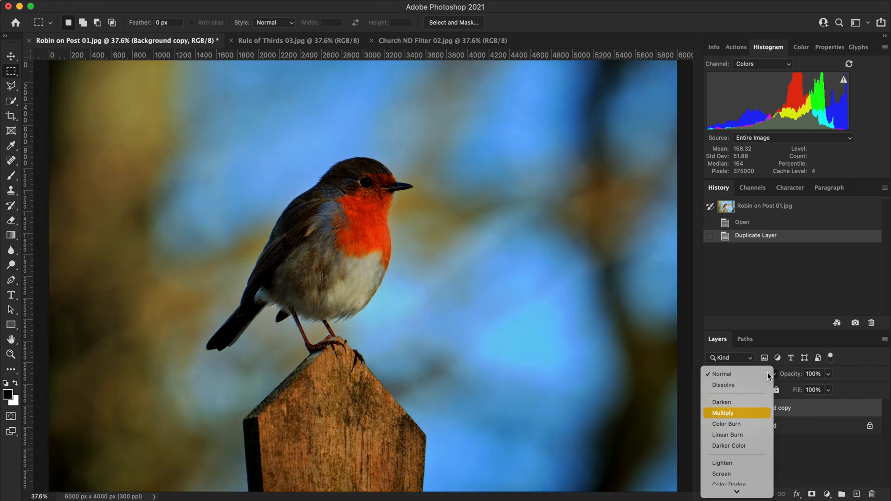
key("Down")
key("Down")
key("Down")
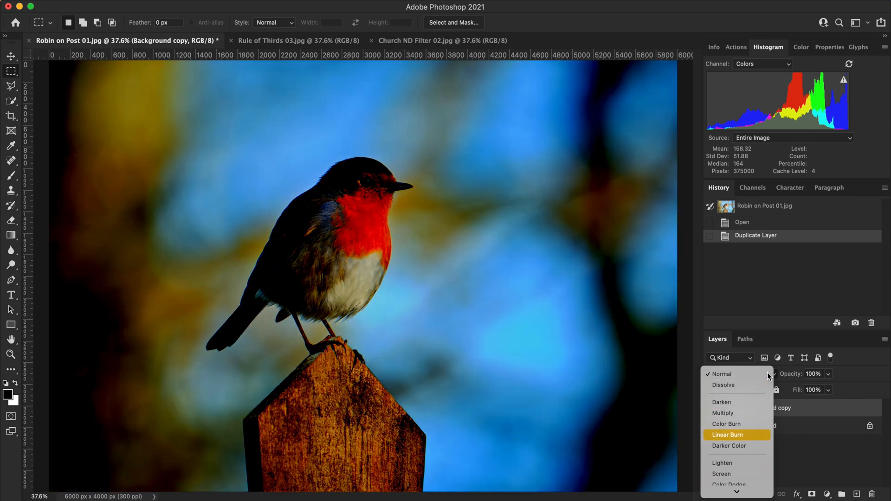
key("Down")
key("Down")
key("Down")
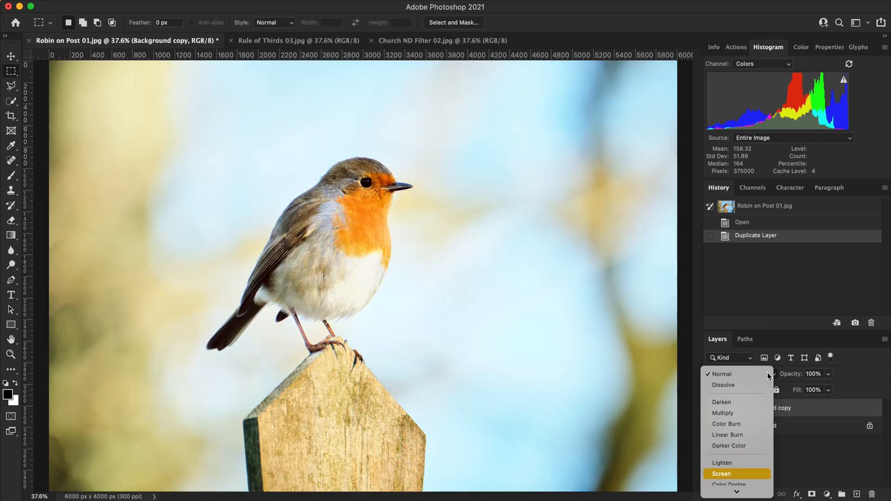
key("Down")
key("Down")
key("Down")
key("Down")
key("Down")
key("Down")
key("Down")
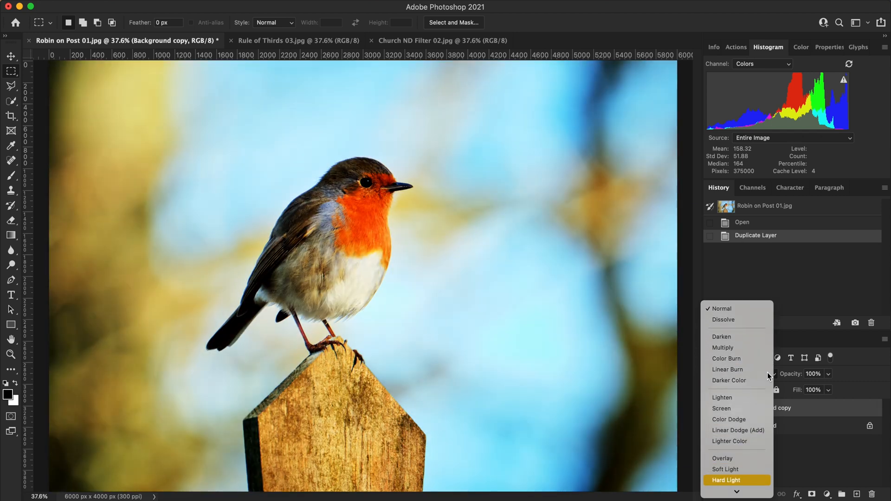
key("Down")
key("Down")
key("Down")
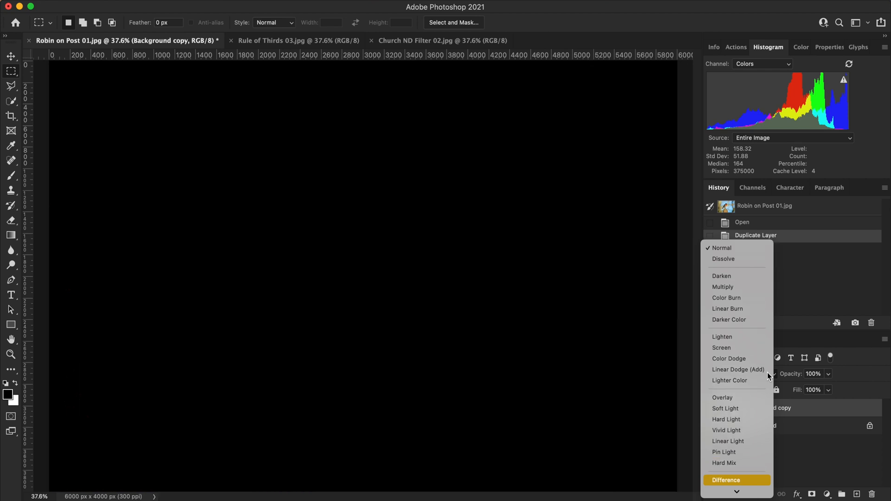
key("Down")
key("Down")
key("Down")
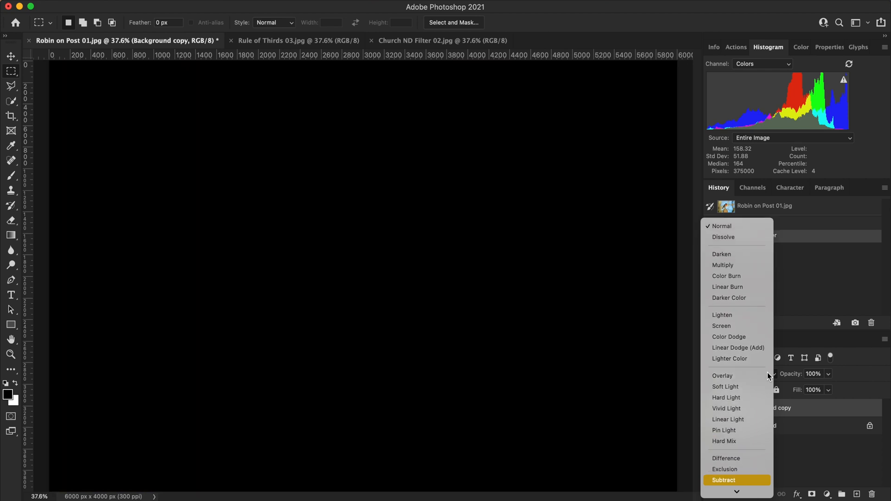
key("Down")
key("Down")
key("Down")
key("Down")
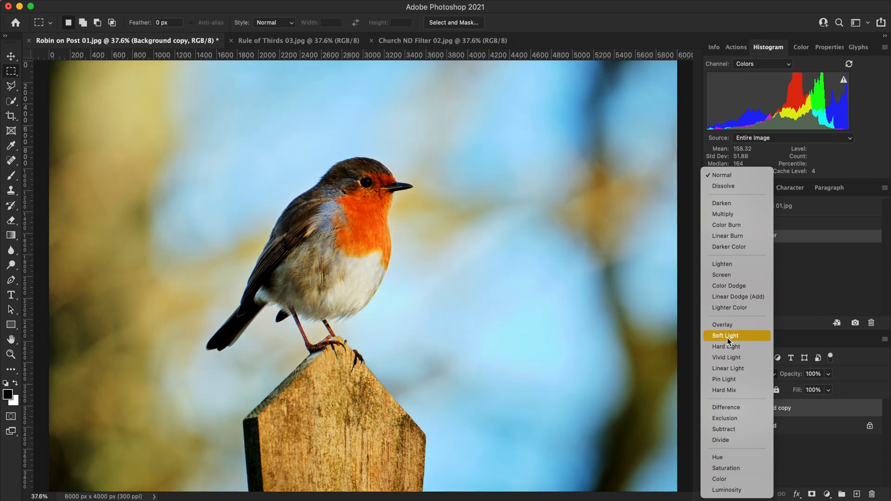
left_click(728, 338)
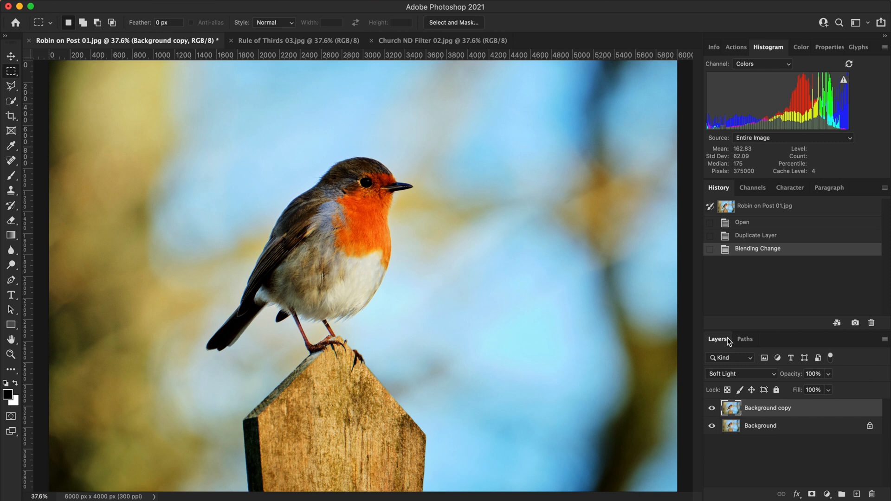
- Try 50% opacity on the Background copy layer, settle on 33%, and compare the image with that layer hidden and shown
left_click(822, 372)
type("50")
key("Tab")
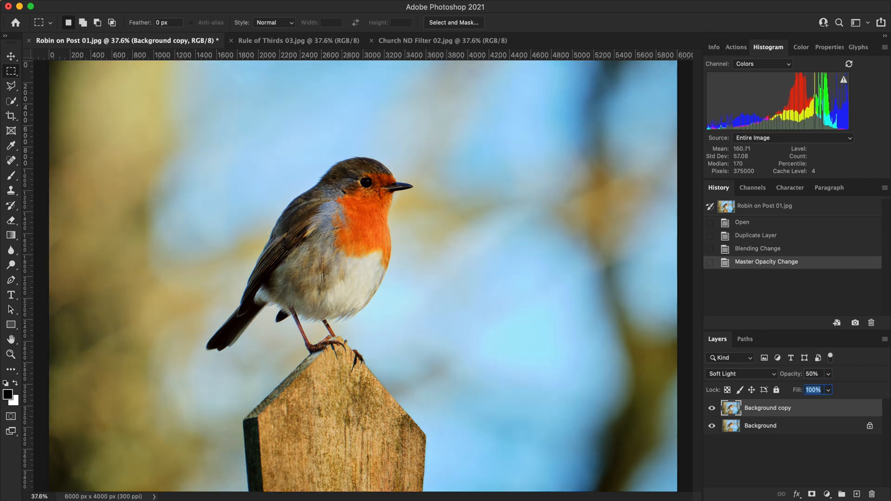
key("shift+Tab")
type("33")
key("Tab")
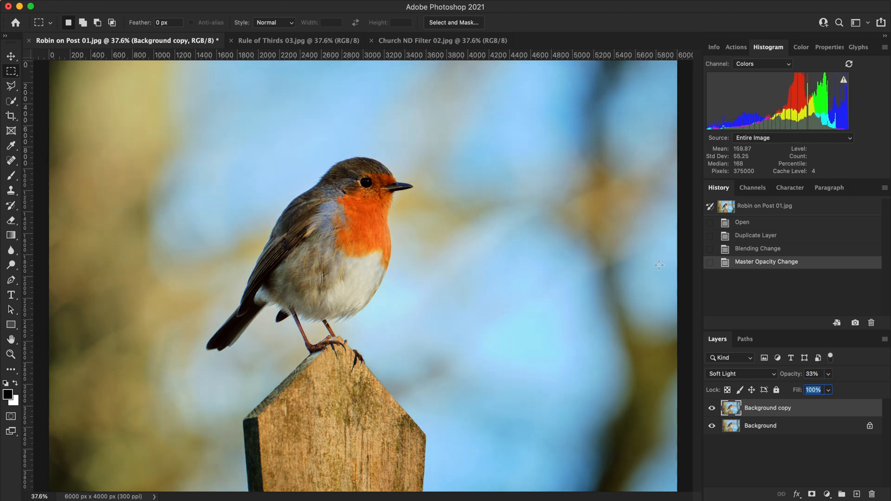
left_click(712, 409)
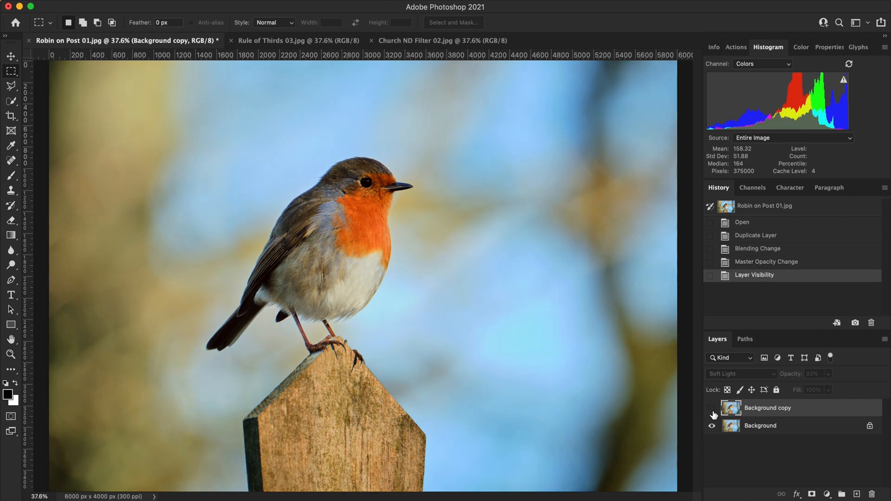
left_click(713, 410)
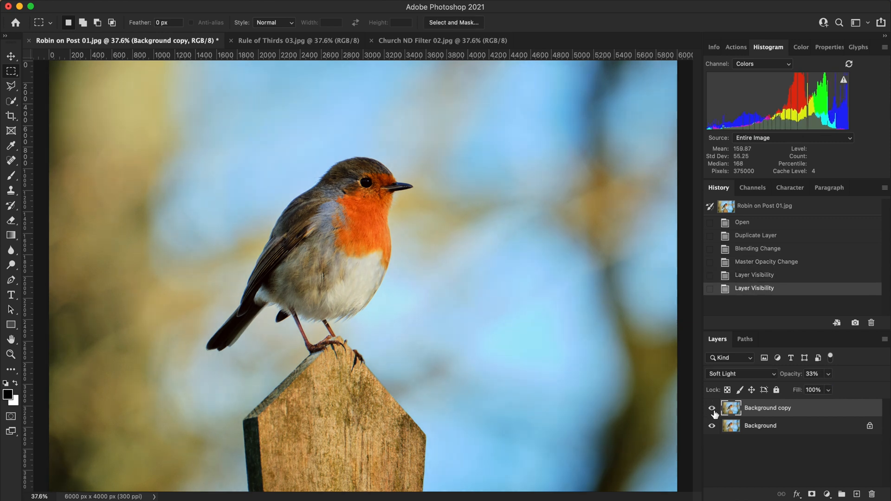
- Switch to Rule of Thirds 03.jpg and add a Gradient Map adjustment layer above the Background
left_click(313, 40)
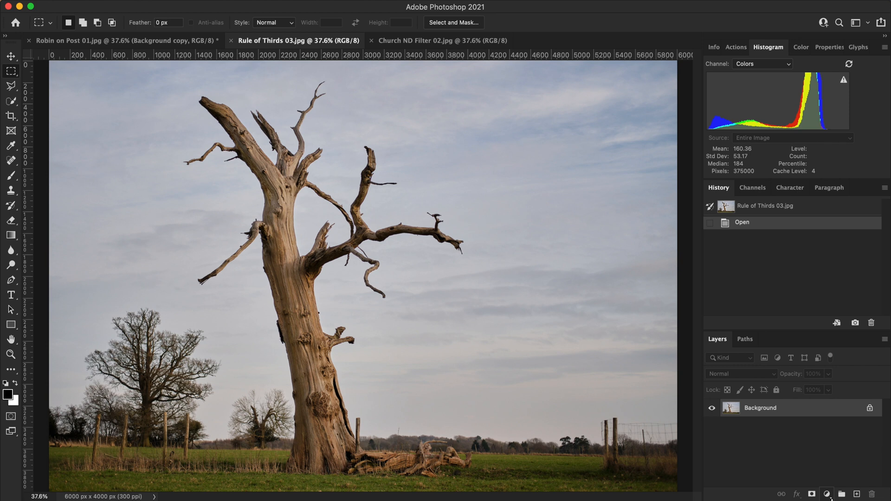
left_click(826, 494)
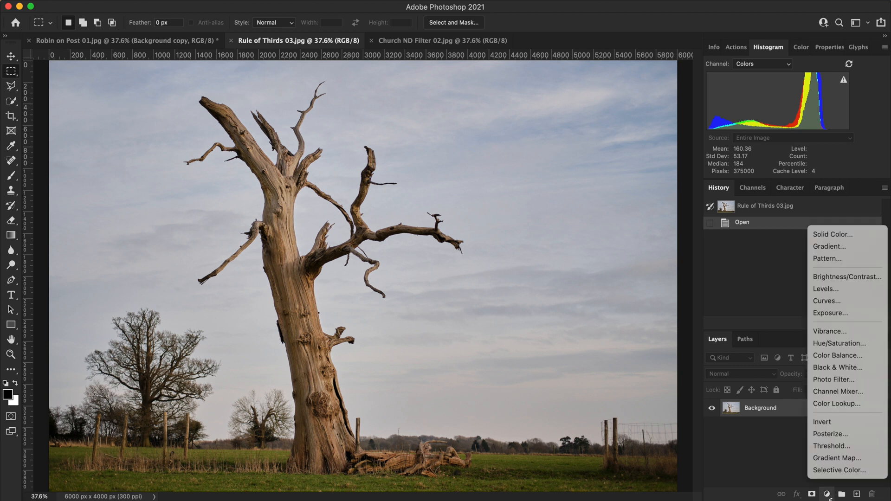
left_click(857, 458)
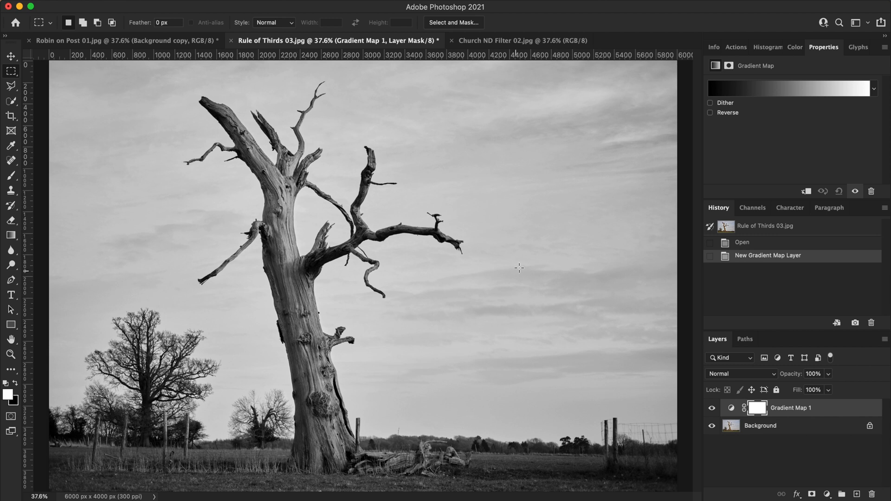
- Try the gradient map's black stop at 25% and white stop at 74%, and return both stops to the gradient's ends
left_click(792, 88)
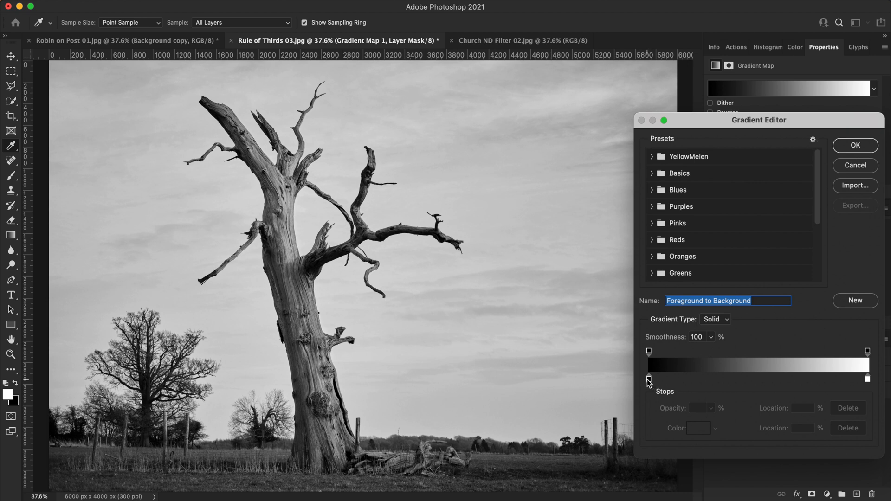
left_click(648, 379)
left_click_drag(649, 379, 704, 381)
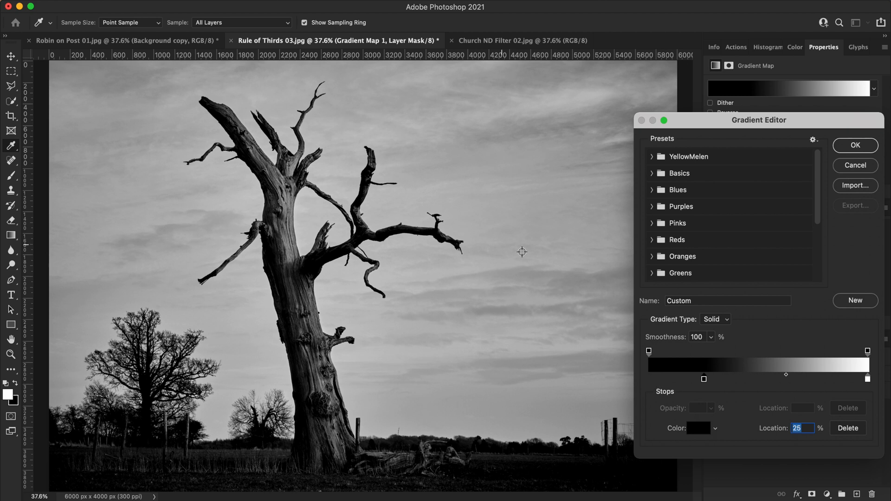
left_click_drag(867, 379, 810, 380)
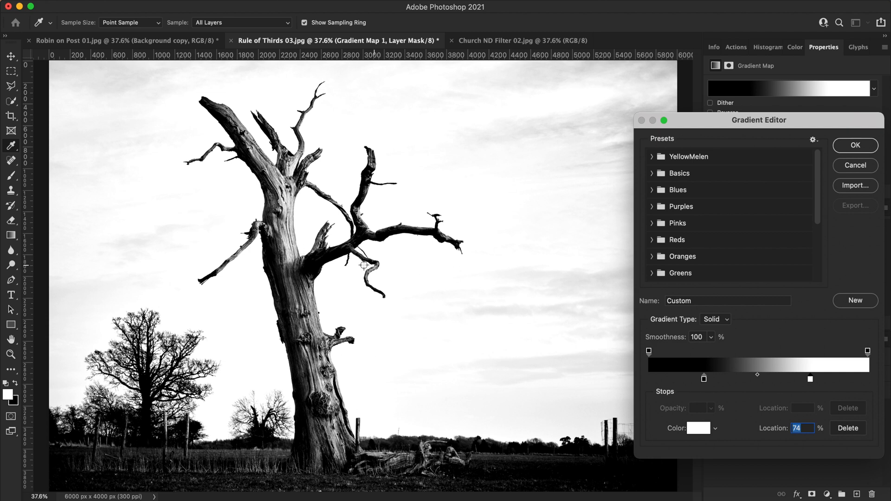
left_click_drag(703, 378, 649, 378)
left_click_drag(810, 379, 868, 380)
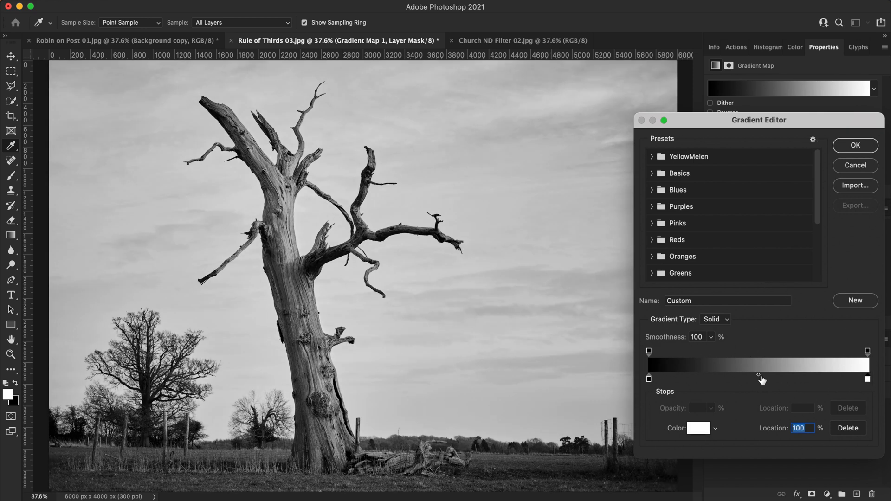
- Try the gradient's colour midpoint at 76%, return it to 50%, and accept the gradient
left_click_drag(759, 375, 816, 379)
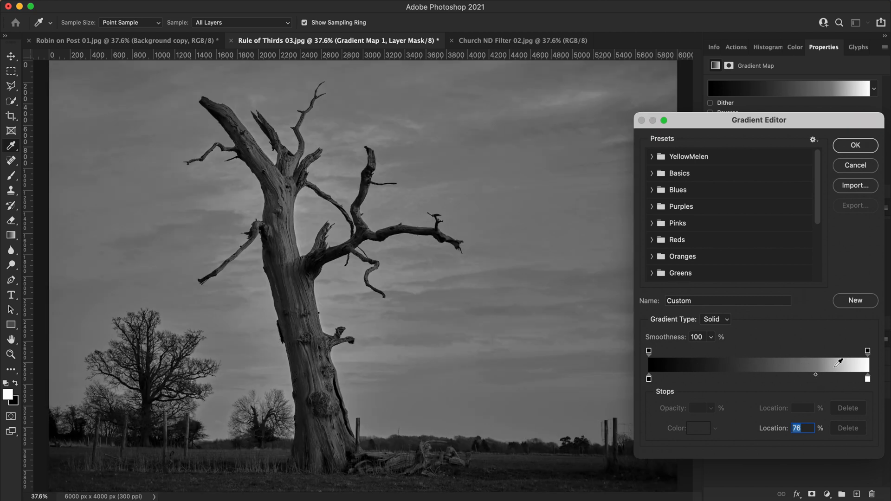
left_click_drag(817, 378, 764, 386)
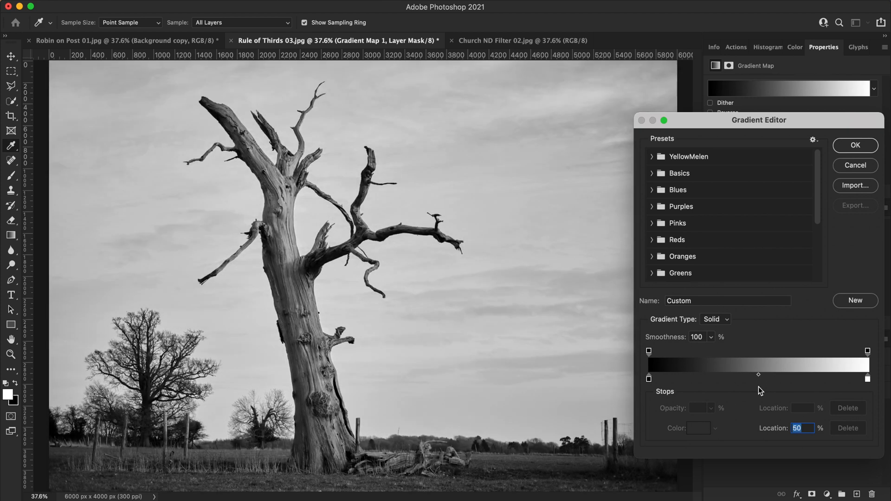
left_click(856, 144)
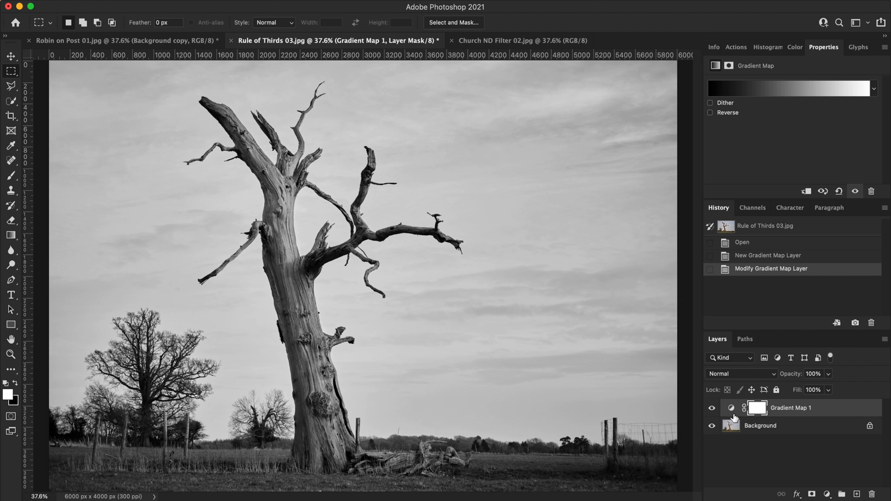
- Duplicate the Gradient Map 1 adjustment layer with the default name
right_click(824, 412)
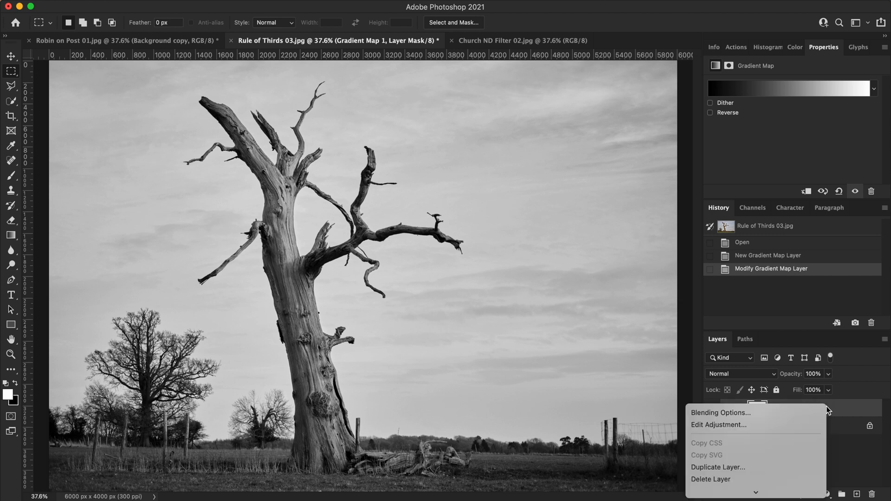
left_click(771, 470)
left_click(548, 210)
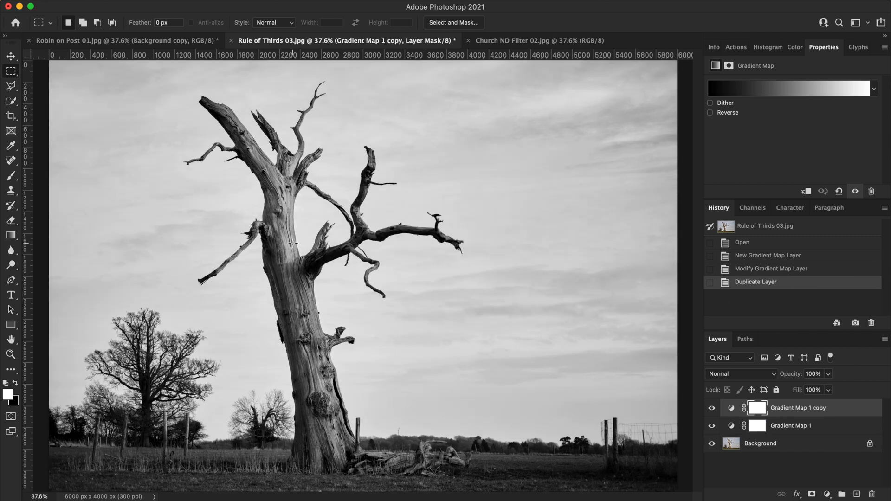
- Raise the contrast of the Gradient Map 1 copy layer by moving its white stop inward and its black stop to 13%
left_click(790, 91)
left_click_drag(863, 381, 837, 380)
left_click_drag(649, 379, 678, 381)
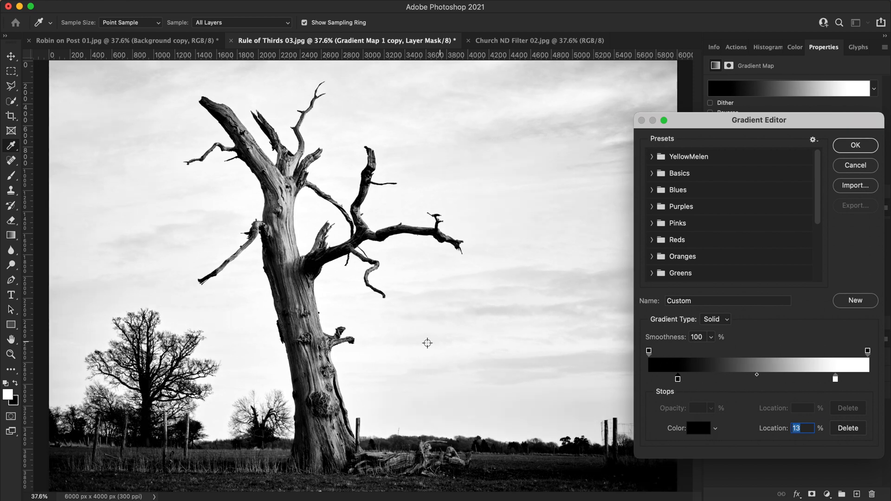
left_click(854, 147)
key("m")
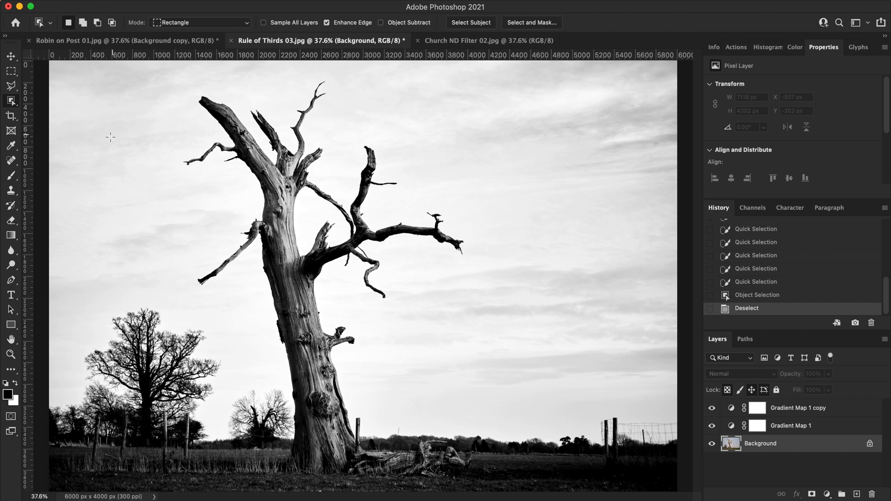
- Select the dead tree's upper branches with the Object Selection tool, adding the missed upper and left-hand branches to the selection
left_click(14, 103)
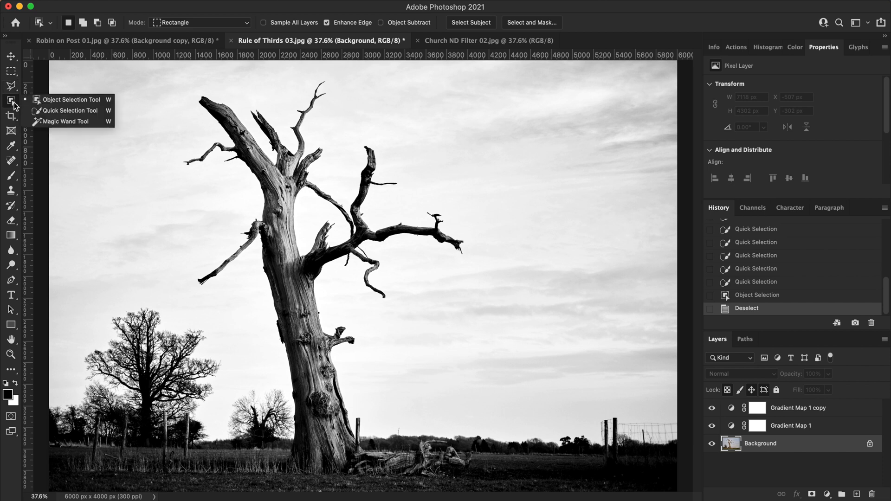
left_click(92, 106)
left_click_drag(153, 77, 512, 305)
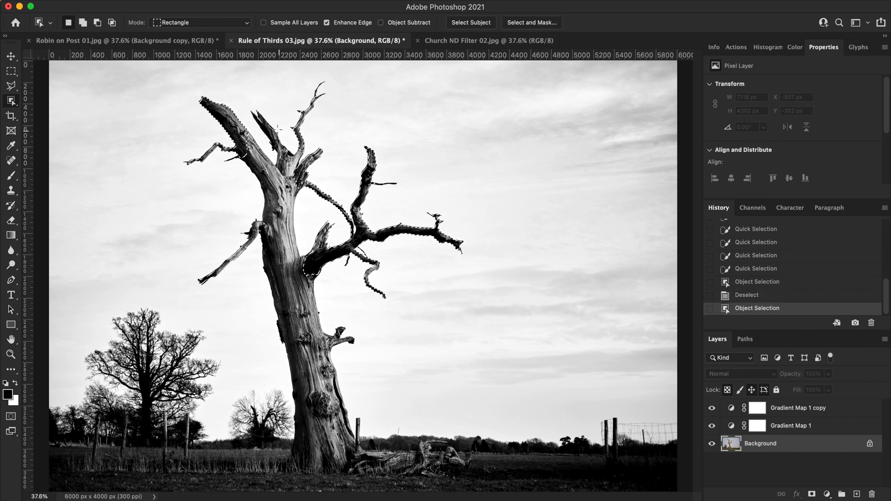
left_click_drag(181, 79, 361, 258)
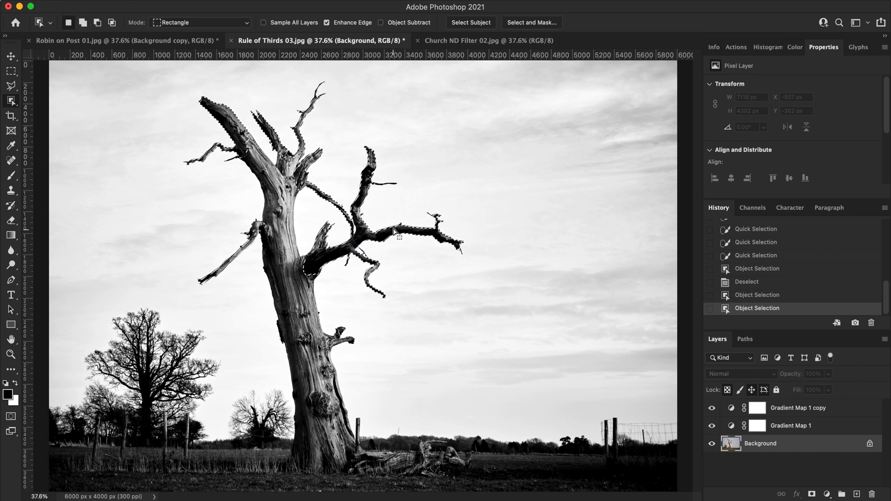
left_click_drag(209, 179, 288, 253)
left_click_drag(388, 331, 388, 331)
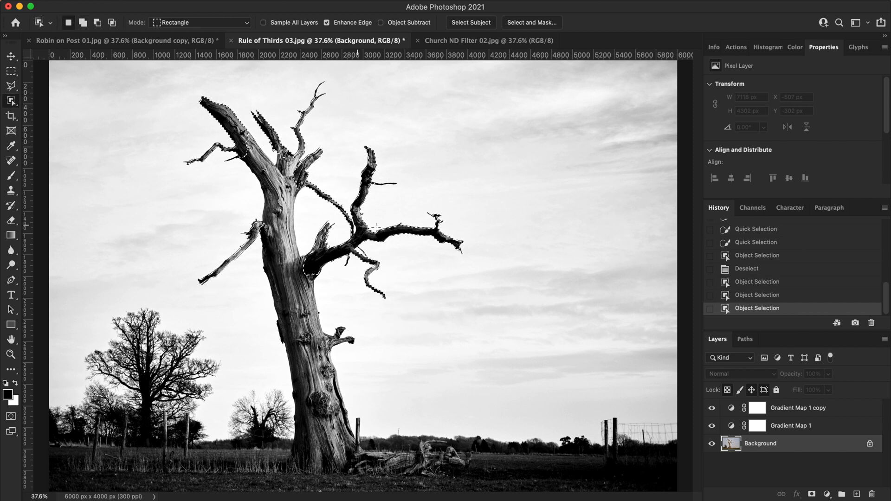
- Add the dead tree's trunk and lower limbs to the selection with the Quick Selection tool at brush size 175
right_click(13, 100)
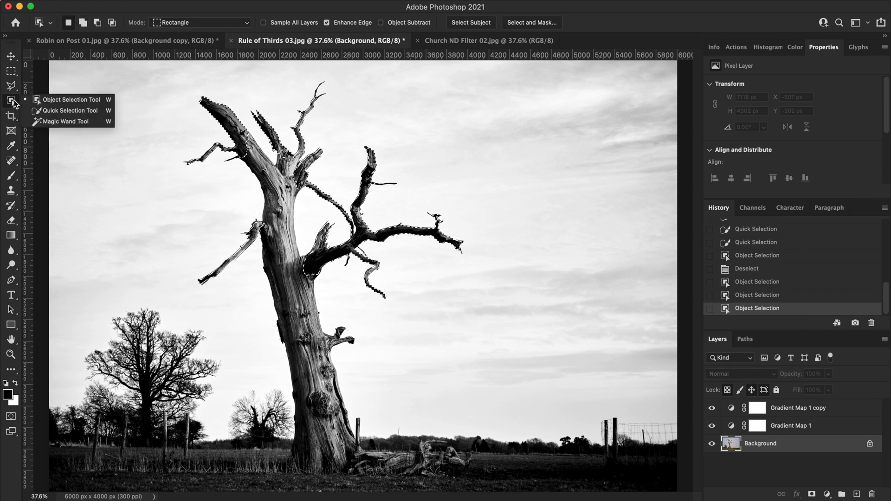
left_click(63, 111)
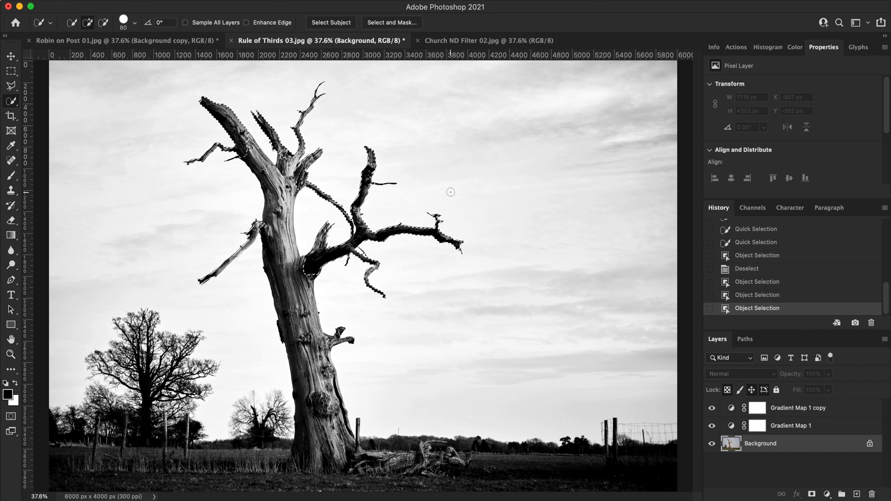
key("bracketright")
key("bracketright")
key("bracketright")
key("bracketright")
key("bracketright")
key("bracketleft")
key("bracketleft")
key("bracketleft")
key("bracketleft")
key("bracketleft")
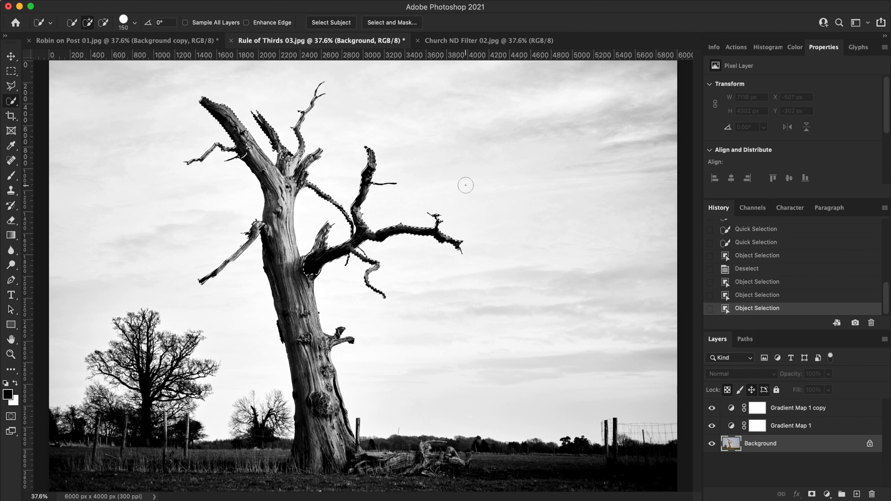
key("bracketright")
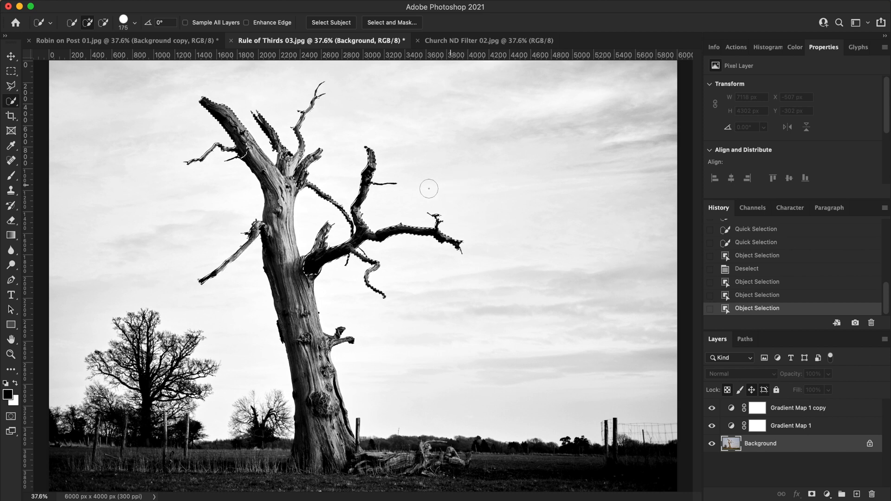
left_click_drag(281, 259, 324, 458)
left_click_drag(273, 186, 255, 153)
left_click(297, 177)
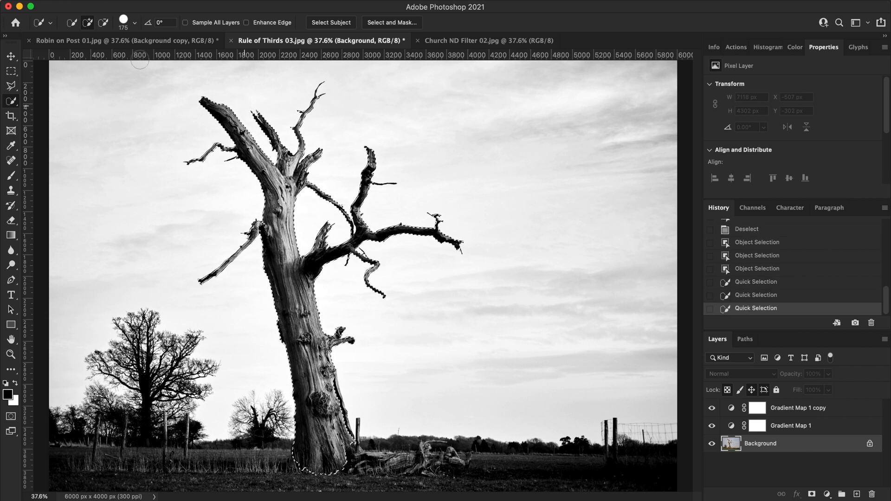
- Subtract a patch at the trunk's base from the selection, and add the base and the fallen branches beside the trunk
left_click(103, 22)
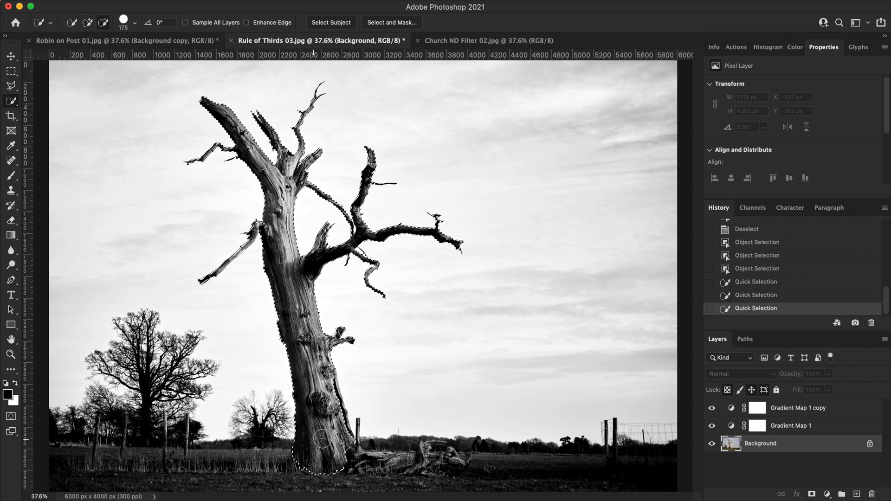
left_click_drag(334, 424, 334, 424)
left_click(88, 23)
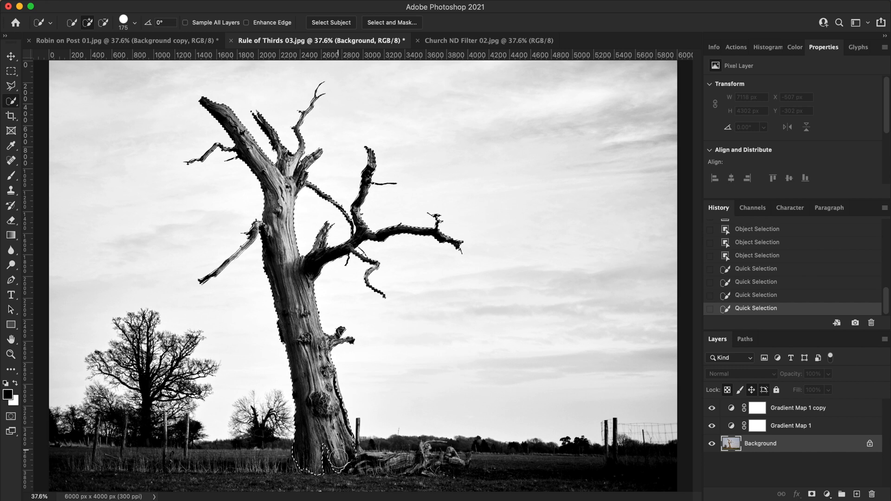
left_click(394, 465)
left_click(433, 462)
left_click(446, 461)
left_click(461, 461)
- Subtract the surplus background and grass around the fallen branches from the selection, using brush size 100
left_click(104, 22)
key("bracketleft")
key("bracketleft")
key("bracketleft")
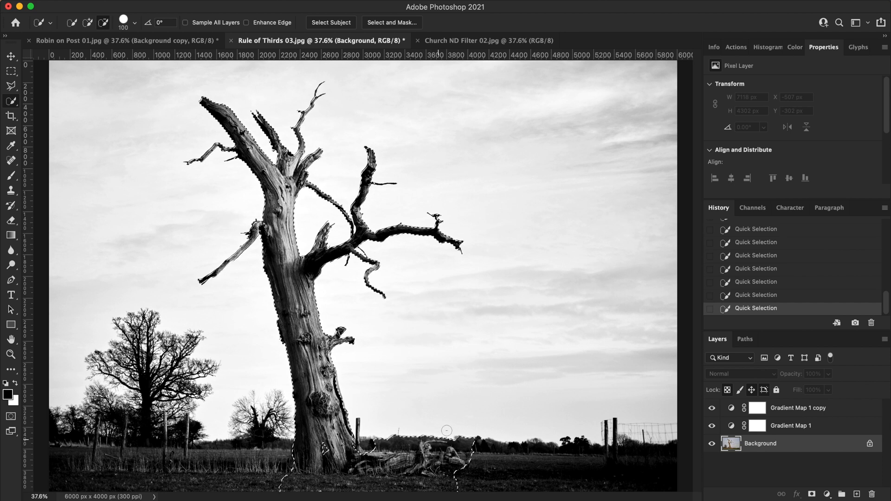
mouse_move(471, 438)
left_mouse_down()
mouse_move(448, 445)
mouse_move(413, 444)
left_mouse_up()
mouse_move(431, 486)
left_mouse_down()
mouse_move(302, 480)
mouse_move(423, 492)
left_mouse_up()
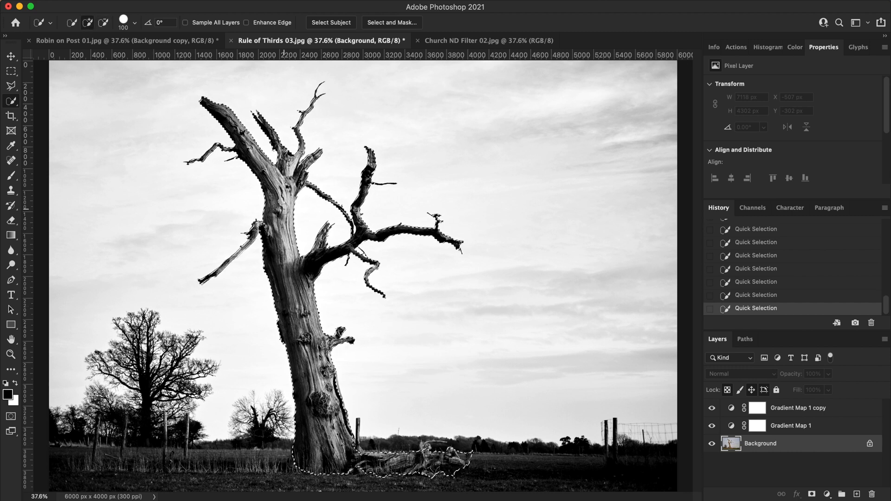
- Refine the tree selection's edges by brushing over the branches, trunk outline and fallen branches, with the output set to Selection
key("alt+shift+super+r")
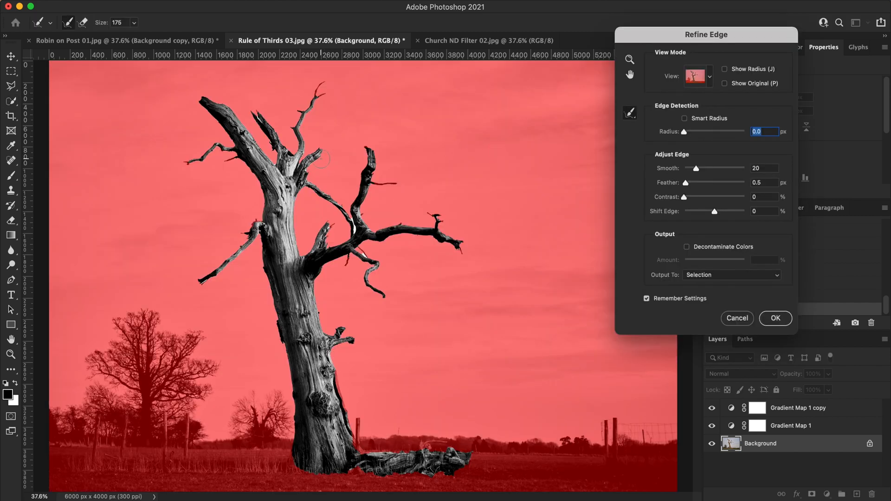
mouse_move(322, 156)
left_mouse_down()
mouse_move(307, 179)
mouse_move(347, 205)
mouse_move(352, 226)
mouse_move(349, 202)
mouse_move(370, 149)
mouse_move(370, 173)
mouse_move(398, 184)
mouse_move(366, 192)
mouse_move(368, 229)
mouse_move(432, 218)
mouse_move(460, 242)
mouse_move(460, 253)
mouse_move(425, 238)
mouse_move(386, 237)
mouse_move(362, 249)
mouse_move(375, 257)
mouse_move(370, 278)
mouse_move(384, 293)
mouse_move(348, 252)
mouse_move(325, 272)
mouse_move(314, 306)
mouse_move(318, 331)
mouse_move(347, 335)
mouse_move(332, 348)
mouse_move(349, 340)
mouse_move(332, 356)
mouse_move(361, 444)
mouse_move(455, 445)
mouse_move(473, 466)
left_mouse_up()
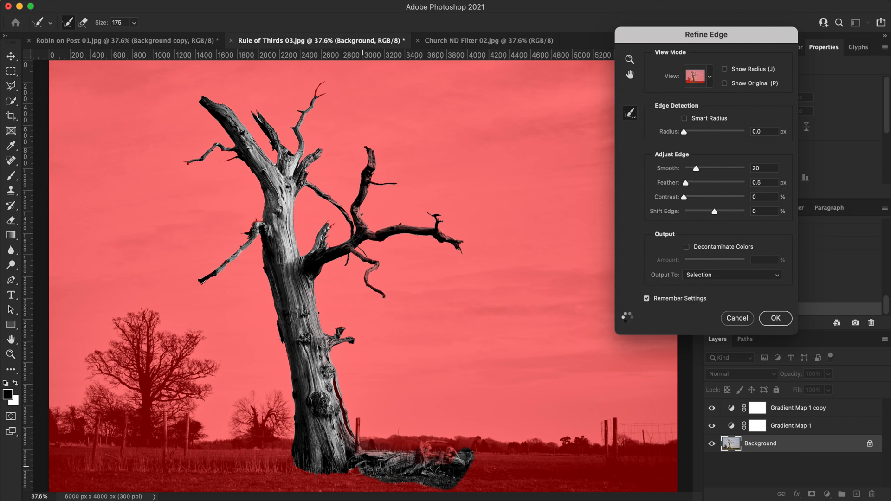
mouse_move(294, 469)
left_mouse_down()
mouse_move(273, 348)
mouse_move(289, 381)
mouse_move(256, 240)
mouse_move(200, 283)
mouse_move(257, 212)
left_mouse_up()
mouse_move(330, 238)
left_mouse_down()
mouse_move(333, 222)
mouse_move(330, 239)
left_mouse_up()
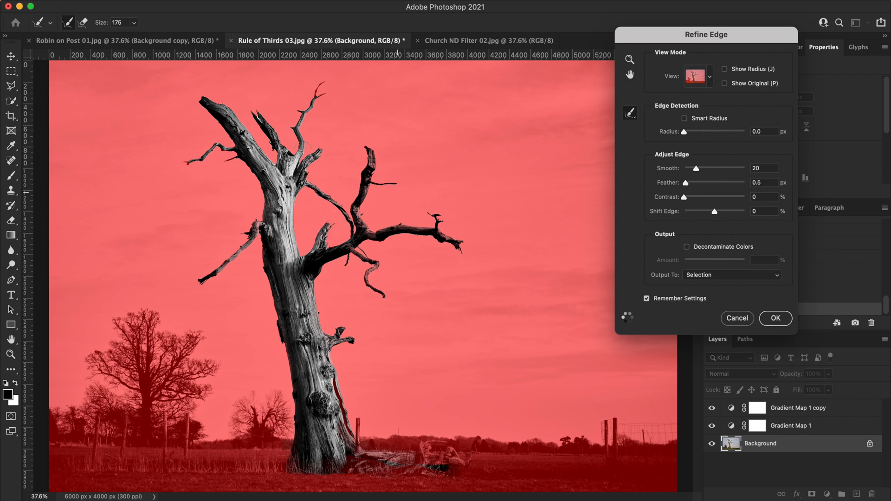
mouse_move(257, 228)
left_mouse_down()
mouse_move(221, 132)
mouse_move(241, 119)
mouse_move(278, 135)
mouse_move(324, 82)
left_mouse_up()
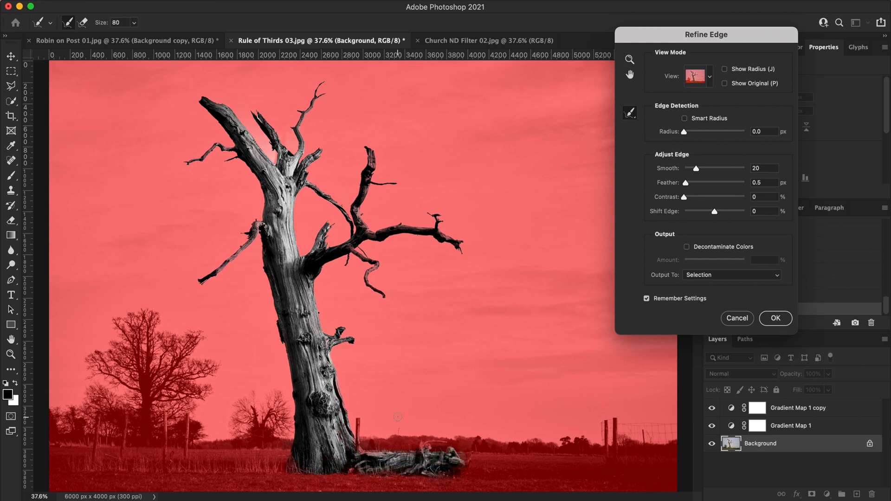
left_click(776, 318)
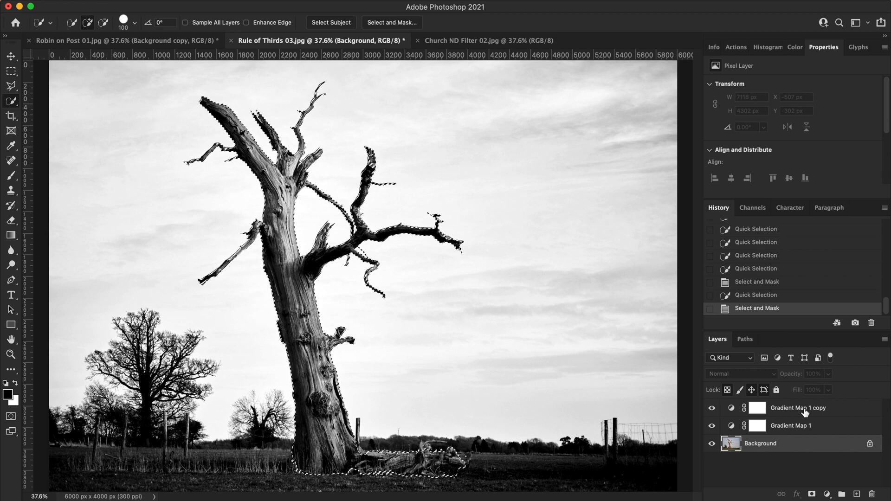
- Invert the selection, clear the area around the tree on the Gradient Map 1 copy layer's mask, and deselect
left_click(758, 410)
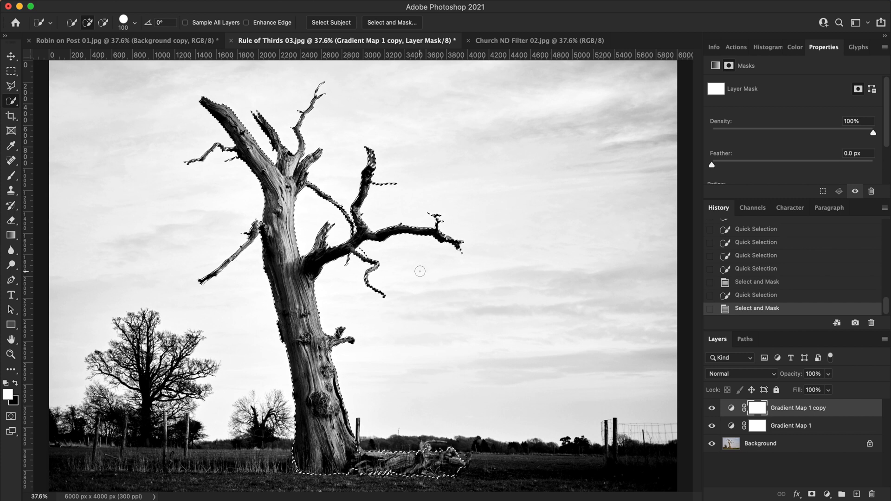
right_click(421, 270)
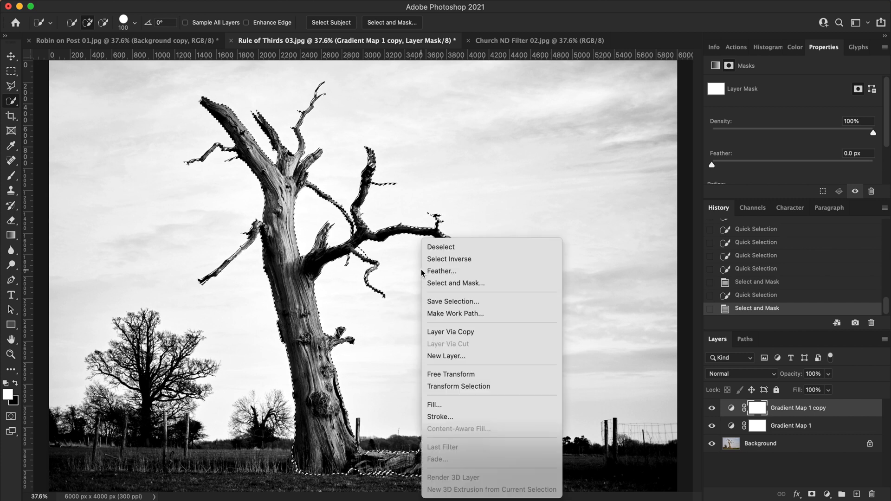
left_click(464, 259)
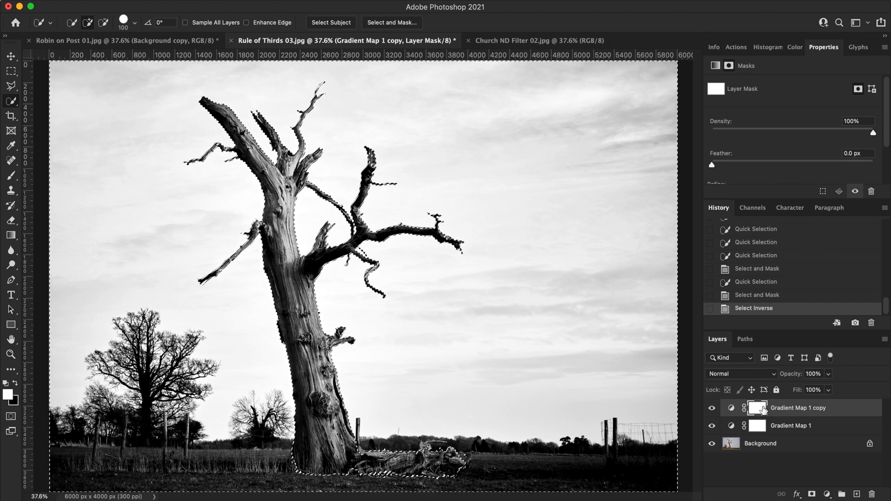
key("Delete")
key("ctrl+d")
- Compare the image with the masked Gradient Map 1 copy layer hidden and shown
left_click(794, 426)
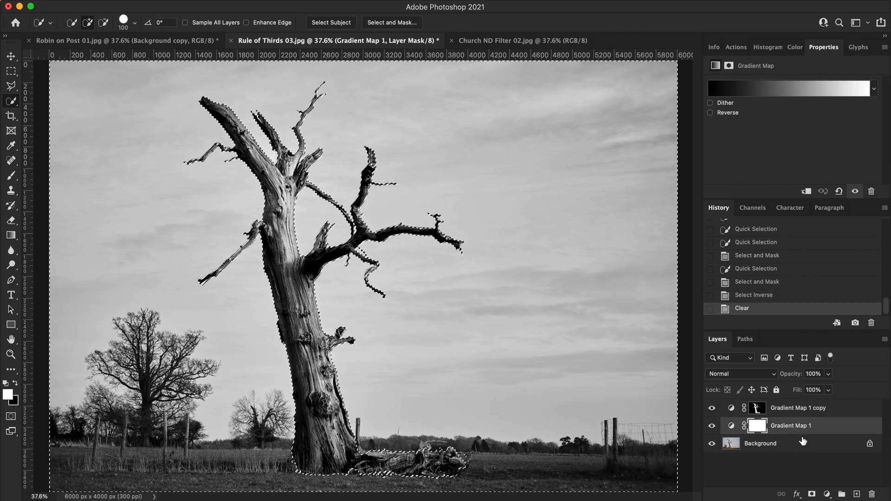
left_click(712, 408)
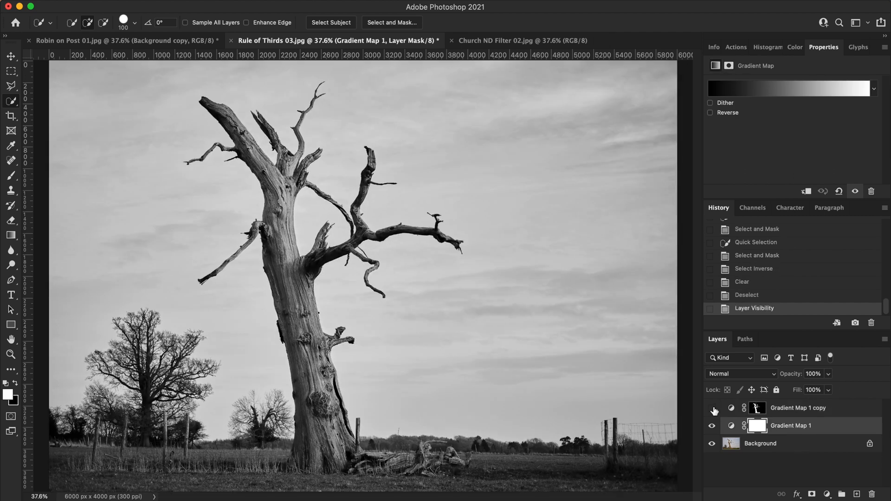
left_click(712, 408)
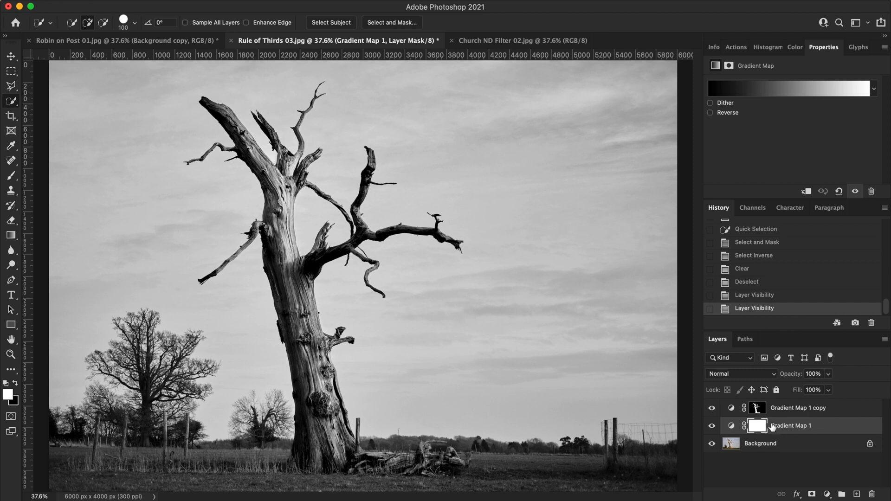
- Raise the contrast of the Gradient Map 1 layer by moving its gradient's white and black stops slightly inward
left_click(732, 427)
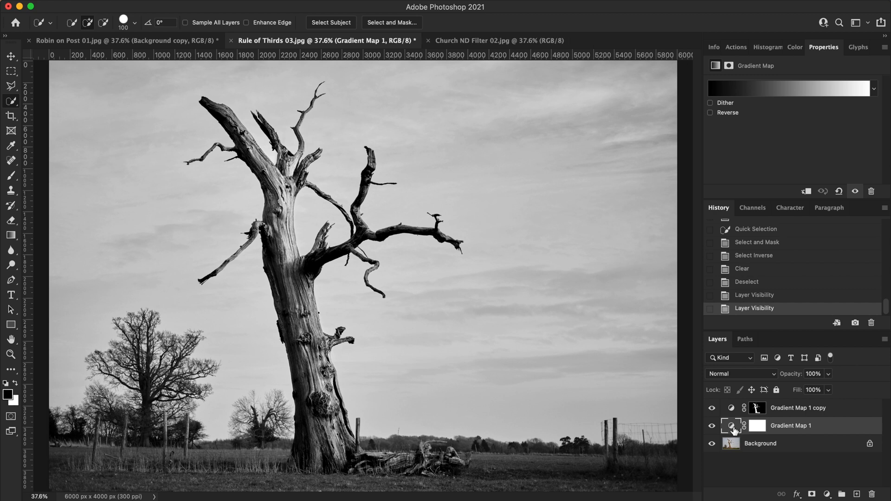
left_click(793, 95)
left_click_drag(867, 379, 840, 380)
left_click(648, 380)
left_click_drag(649, 379, 655, 380)
left_click_drag(840, 379, 846, 380)
left_click(865, 148)
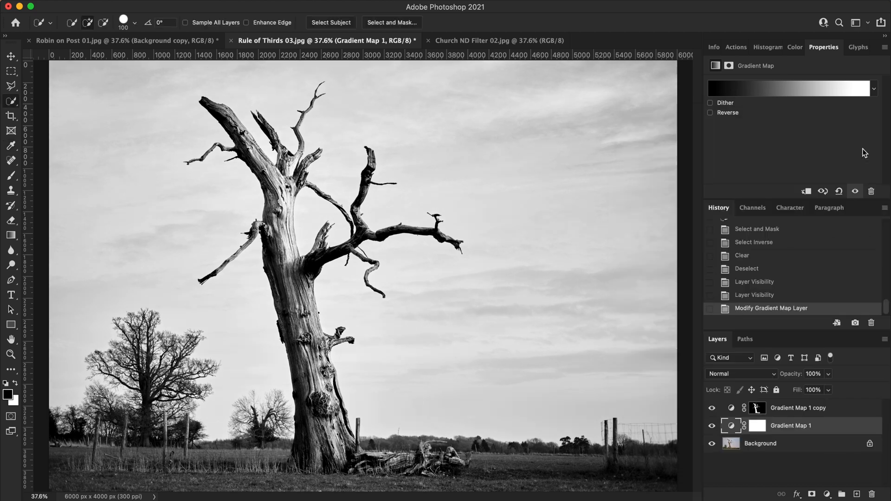
left_click(711, 426)
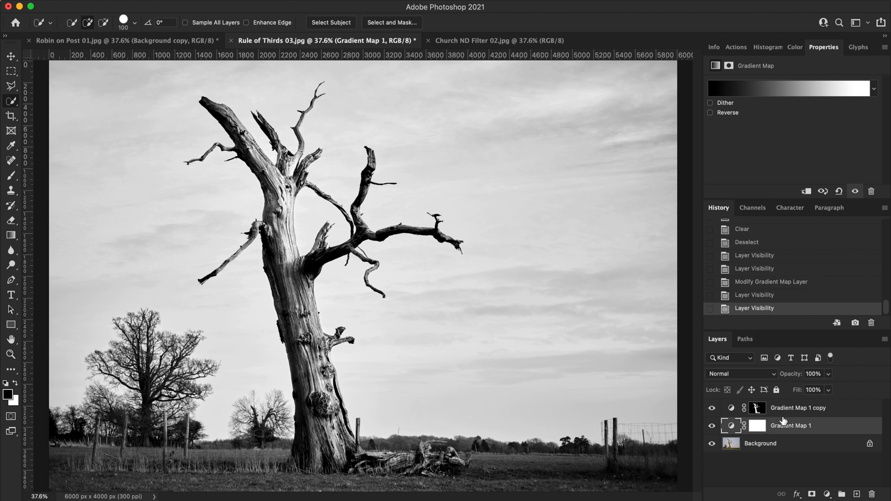
- Try inverting the Gradient Map 1 copy layer's mask, and invert it back
left_click(757, 410)
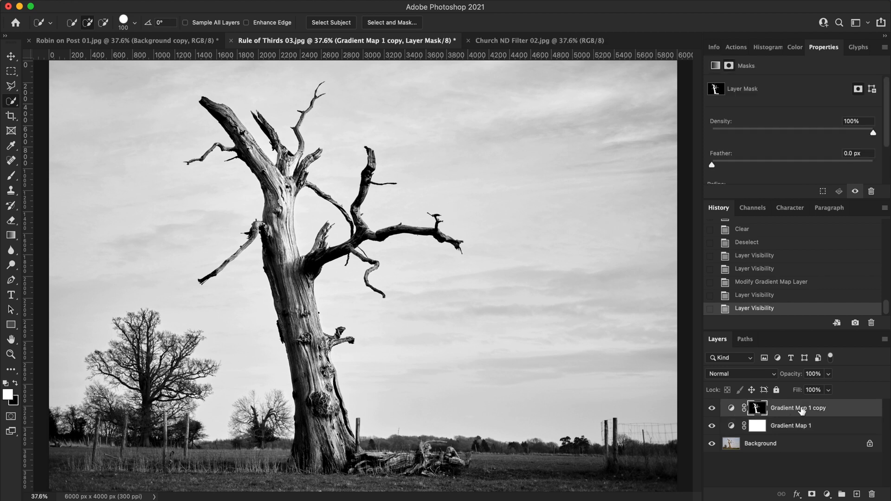
key("super+i")
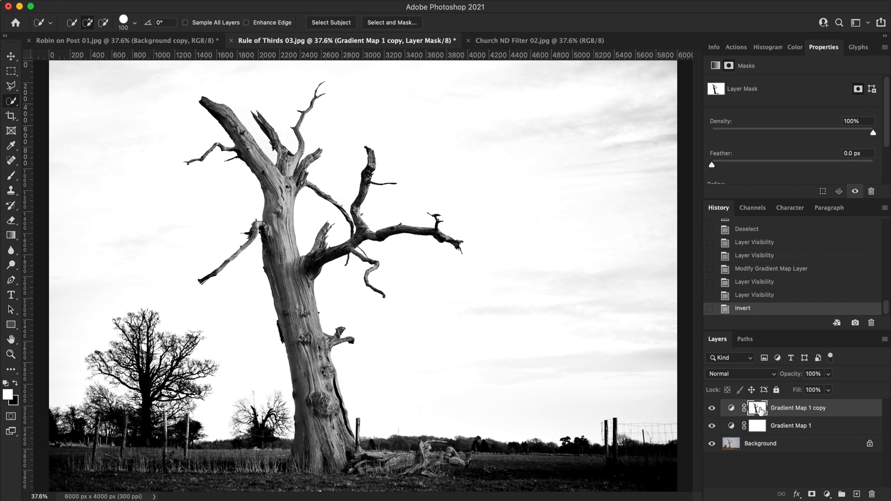
key("super+i")
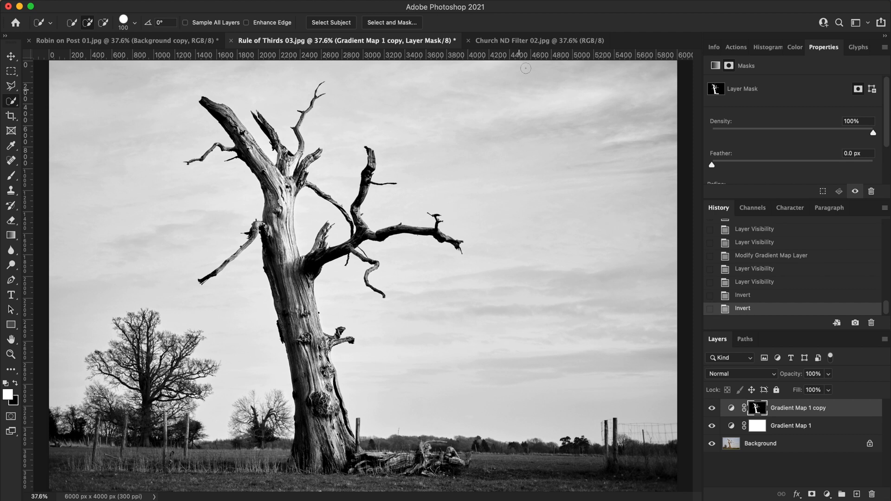
- Switch to Church ND Filter 02.jpg and duplicate its Background layer with the default name
left_click(543, 41)
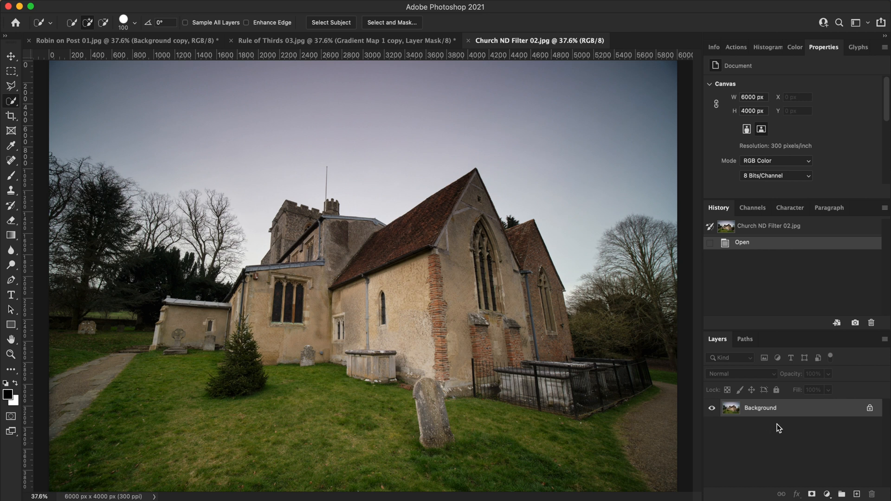
right_click(811, 409)
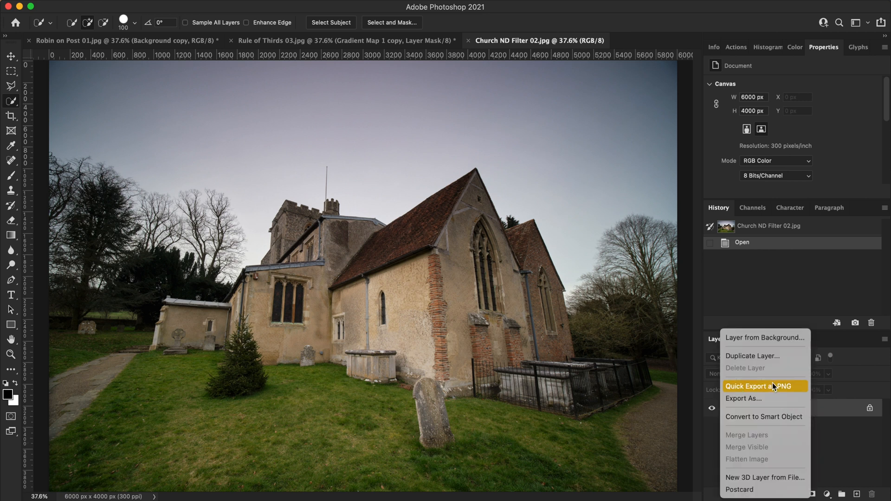
left_click(774, 355)
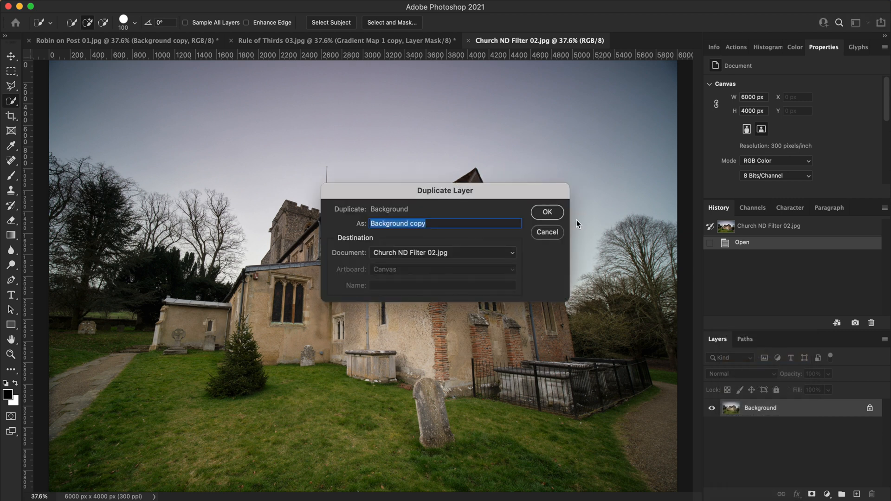
left_click(548, 213)
- Start a Free Transform on the Background copy layer, try scaling it to 111.60% from a corner and 109.29% from the top edge, and undo both
key("super+minus")
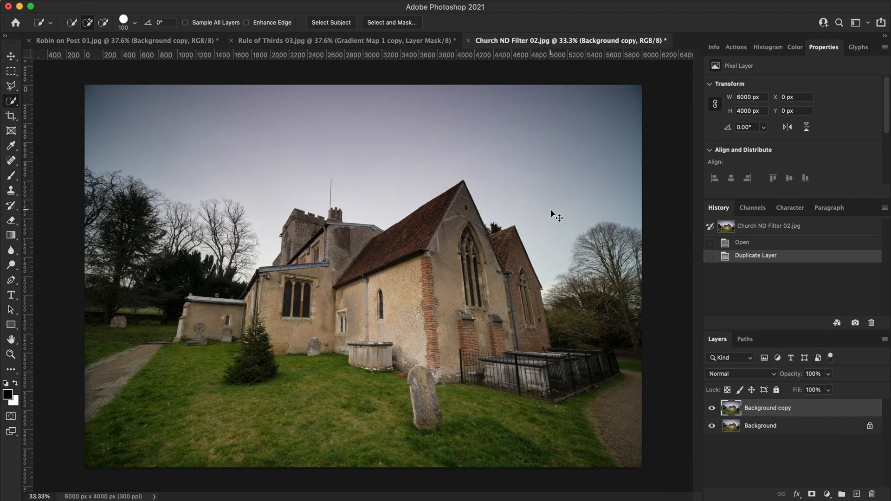
key("super+minus")
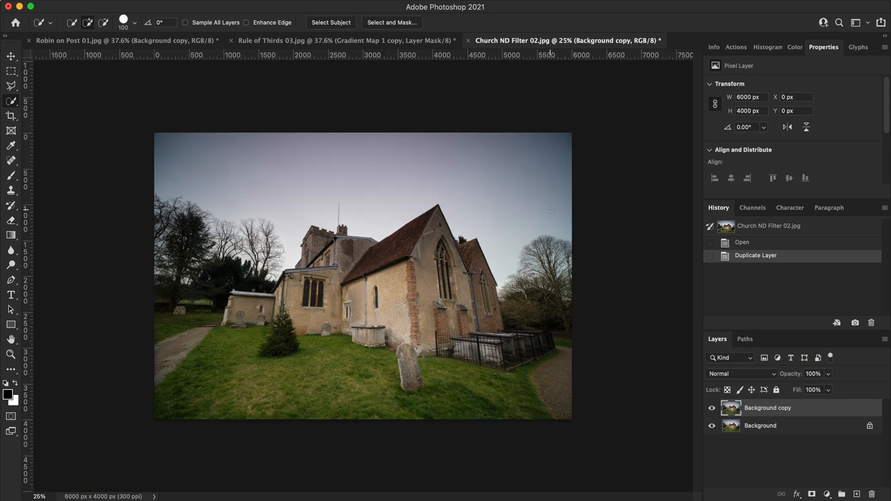
left_click(116, 3)
left_click(235, 235)
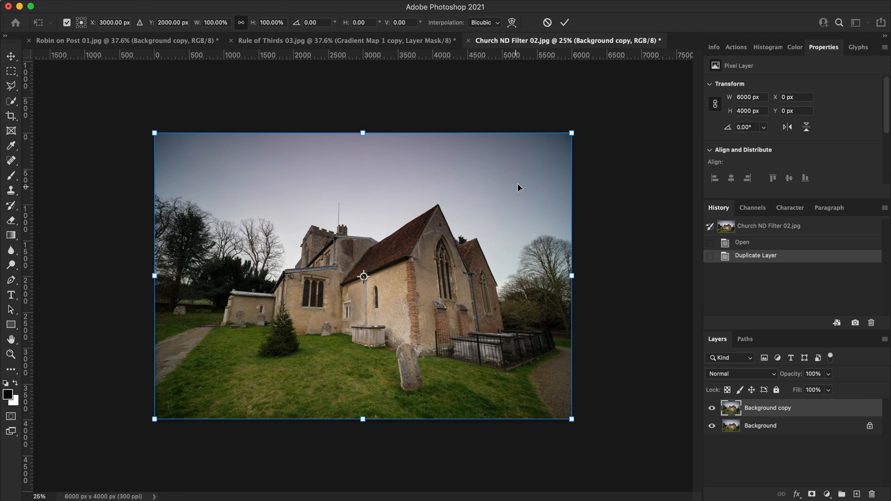
left_click_drag(572, 133, 621, 99)
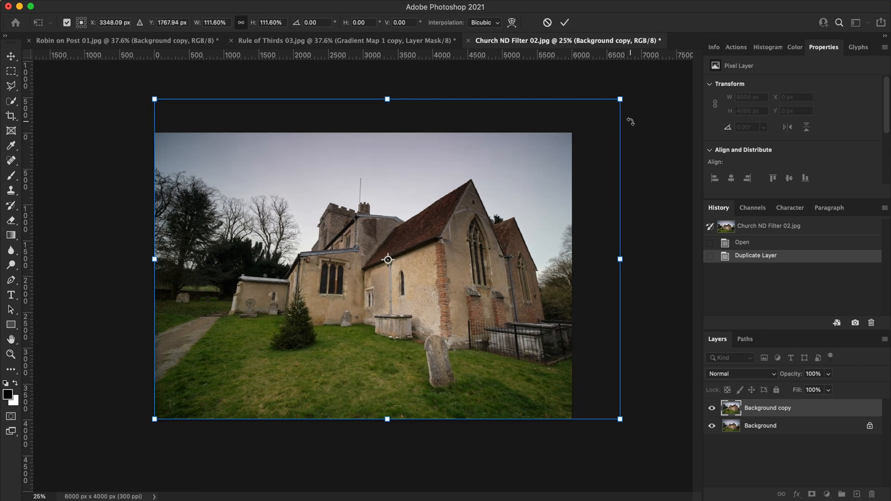
key("super+z")
left_click_drag(360, 131, 362, 106)
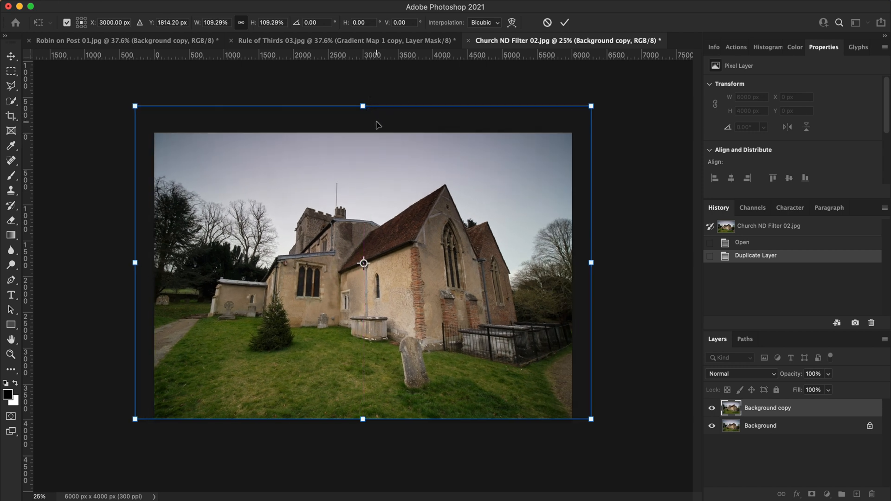
key("super+z")
- Move the transform's reference point to the bottom centre and scale the Background copy layer to 92.42% about it
left_click_drag(362, 288, 370, 409)
left_click_drag(363, 133, 363, 154)
- Try moving the reference point to the layer's left edge and scaling from the right edge, and undo both changes
left_click_drag(363, 419, 177, 289)
left_click_drag(559, 286, 648, 286)
key("super+z")
- Undo the last scaling, then distort the Background copy layer with its upper corners pulled outward and top edge raised, and apply the transform
key("super+z")
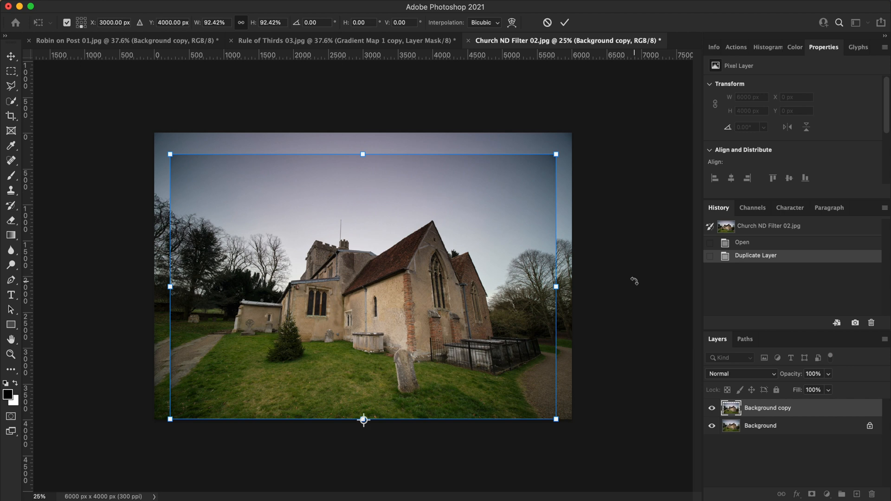
key("super+z")
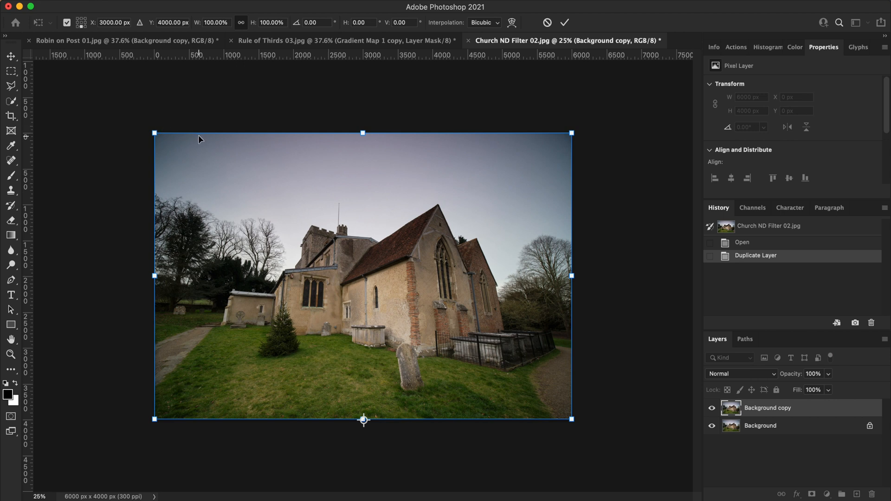
left_click_drag(155, 133, 115, 125)
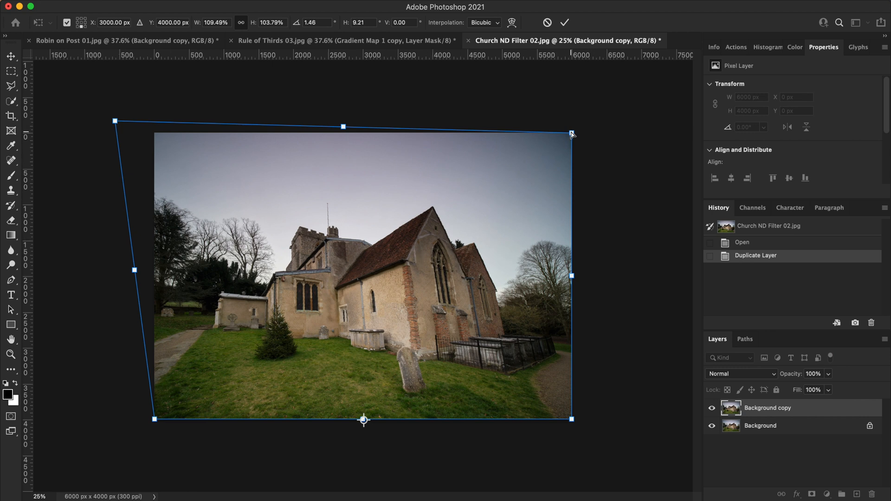
left_click_drag(572, 134, 618, 122)
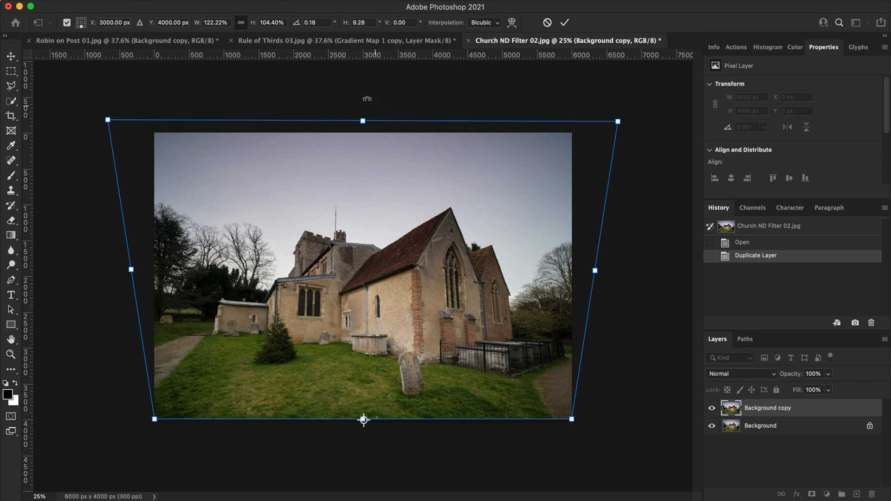
left_click_drag(364, 122, 362, 101)
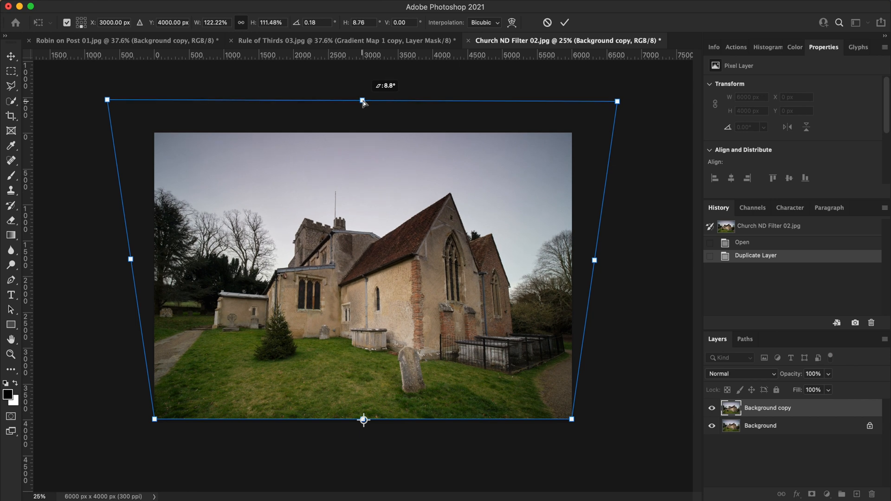
key("Return")
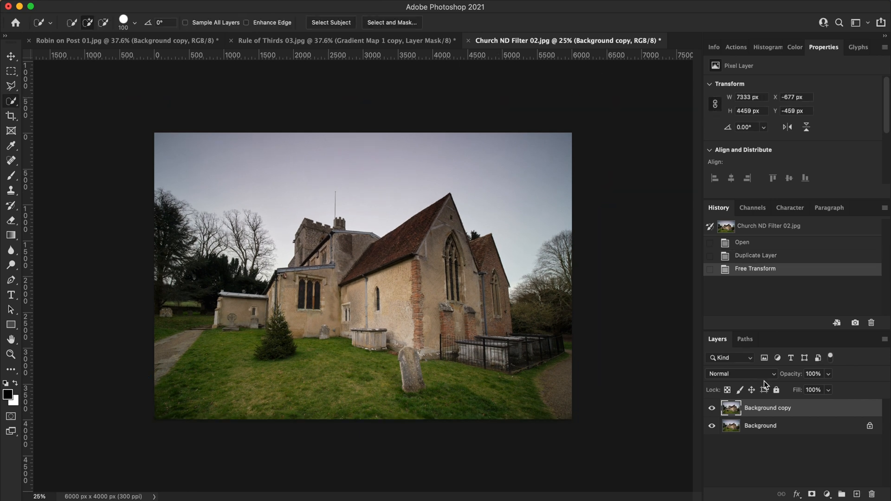
- Merge the Background copy layer down into the Background and compare the opened image with the merged state in the history
right_click(813, 411)
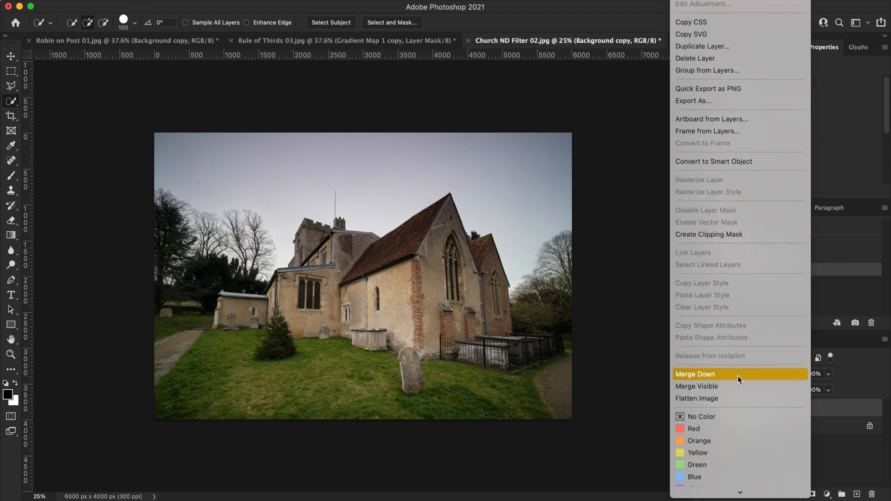
left_click(737, 374)
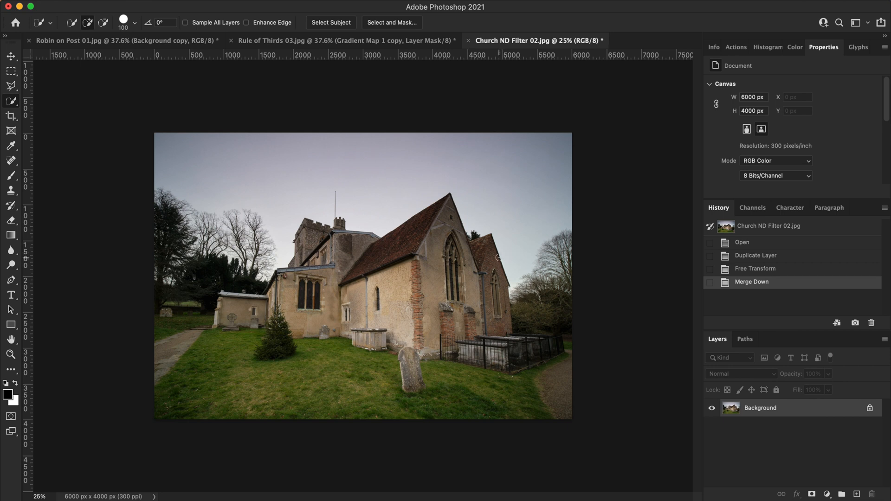
left_click(772, 243)
left_click(774, 283)
- Add a Levels adjustment layer with midtones at 0.82 and output white at 233, and compare the photo with and without it
left_click(827, 495)
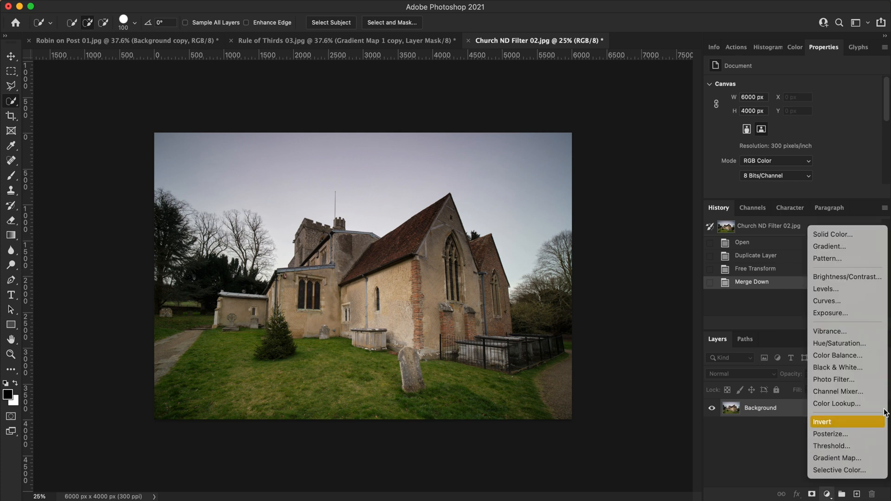
left_click(851, 290)
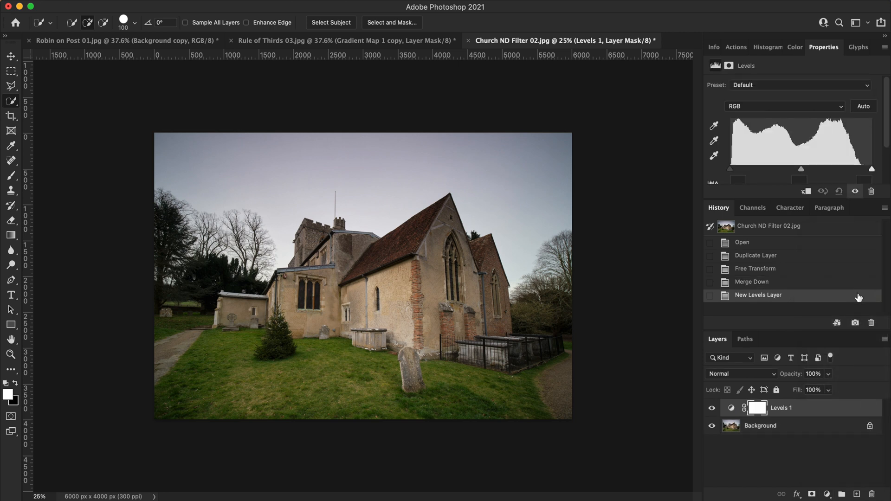
left_click_drag(803, 148, 811, 150)
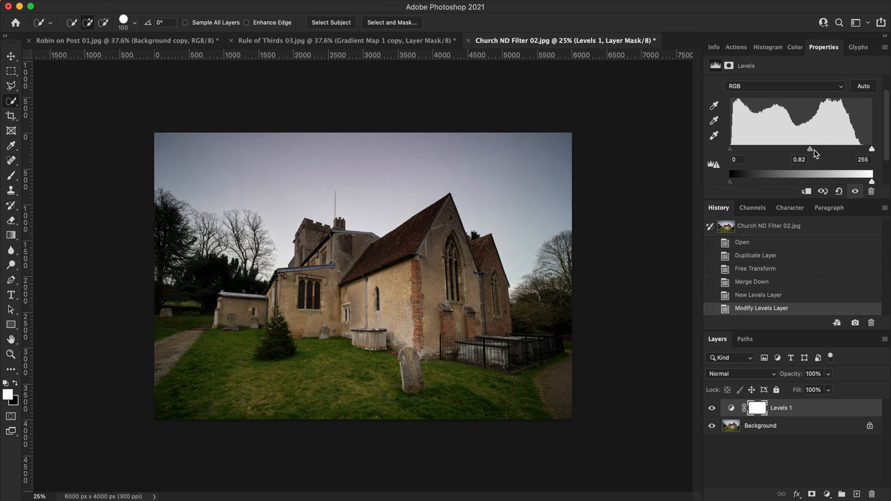
scroll(837, 139, "down", 3)
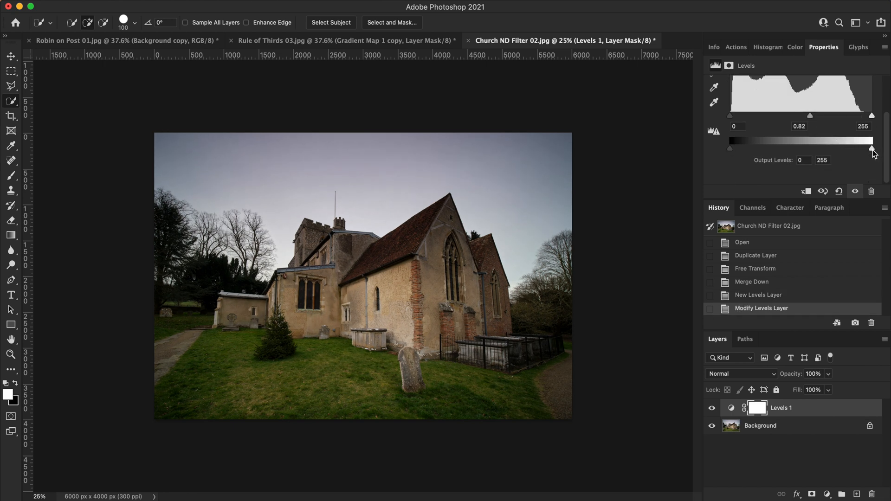
mouse_move(872, 148)
left_mouse_down()
mouse_move(819, 146)
mouse_move(860, 150)
left_mouse_up()
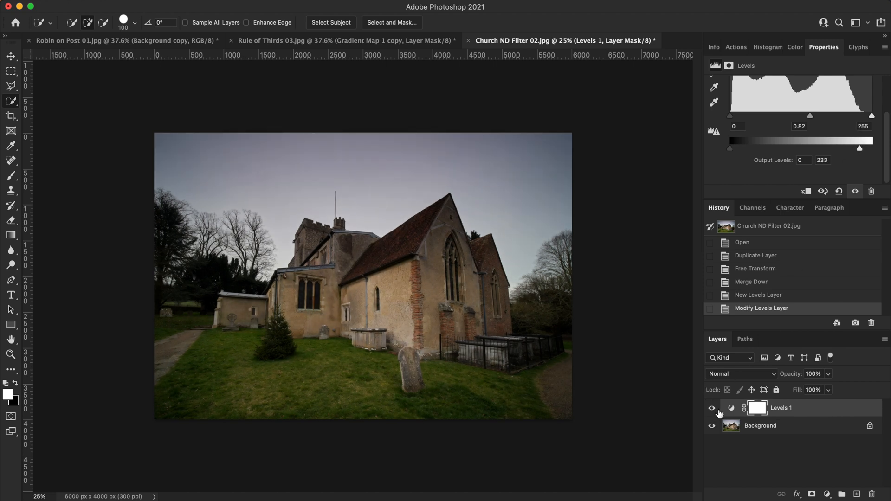
left_click(712, 408)
left_click(712, 409)
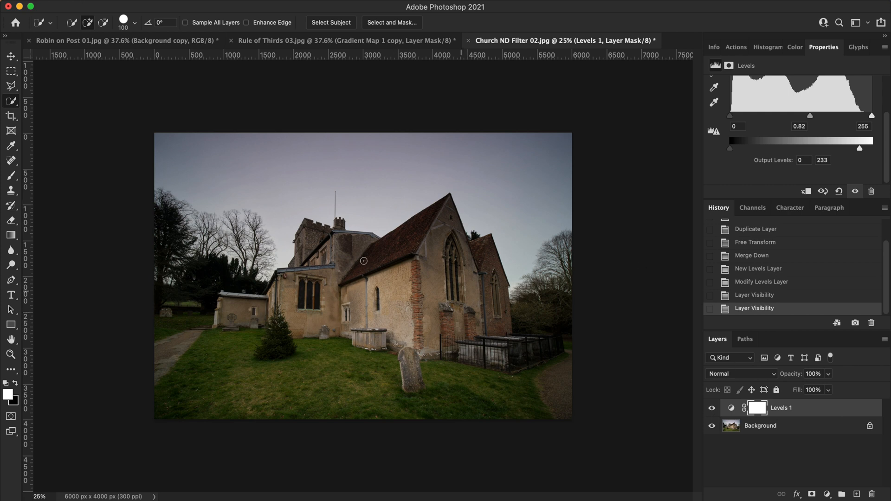
- Select the sky on the Background layer with the Quick Selection tool, including the gaps between the tree branches on both sides
left_click(735, 428)
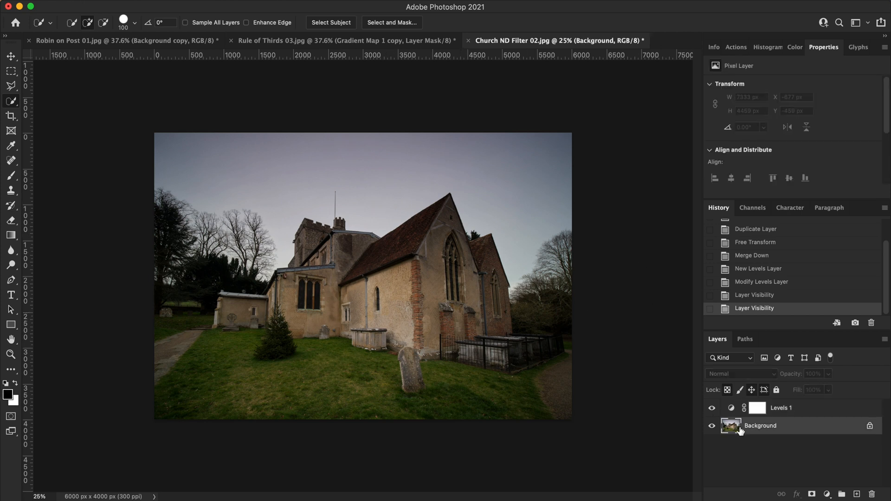
right_click(12, 103)
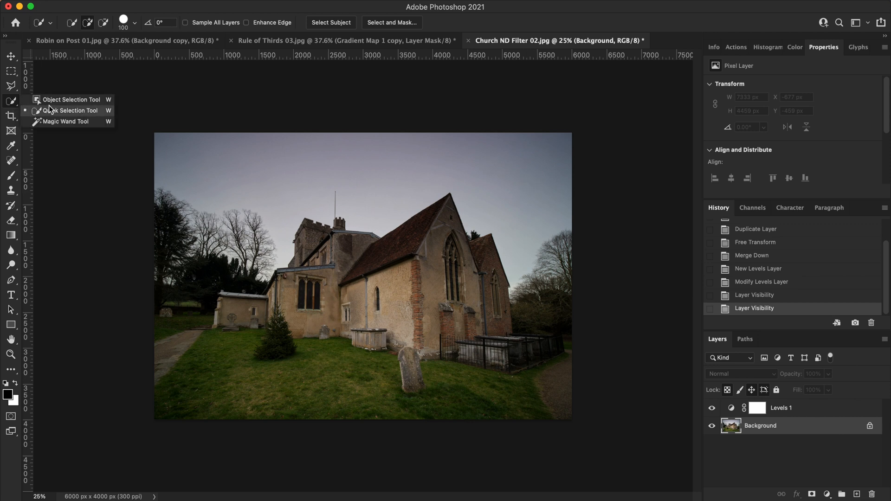
left_click(90, 111)
mouse_move(516, 177)
left_mouse_down()
mouse_move(549, 176)
mouse_move(534, 219)
mouse_move(495, 154)
mouse_move(431, 146)
mouse_move(407, 155)
mouse_move(340, 141)
left_mouse_up()
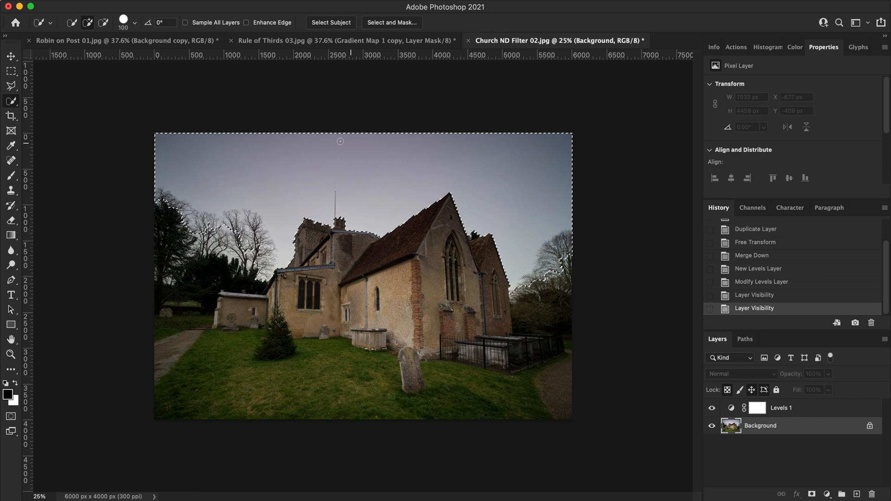
left_click_drag(210, 239, 250, 255)
left_click_drag(547, 259, 561, 259)
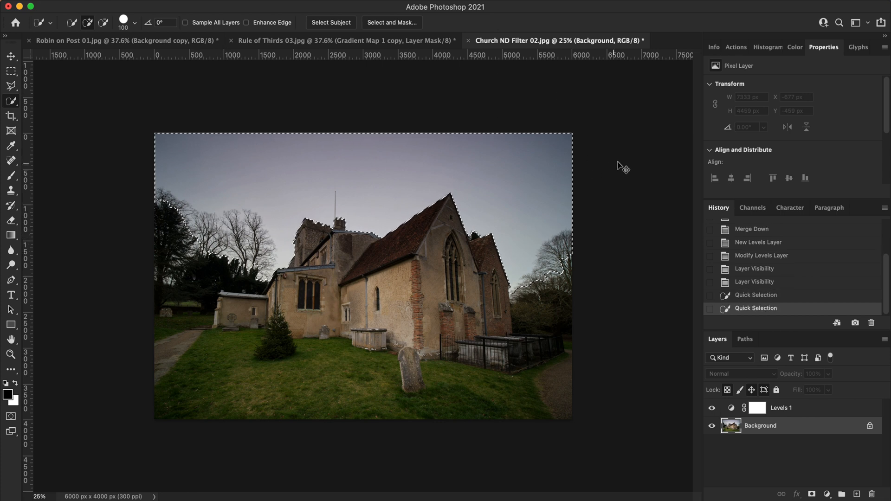
- Refine the sky selection's edge around the trees on both sides with the refine brush at size 200, outputting to a selection
key("super+alt+r")
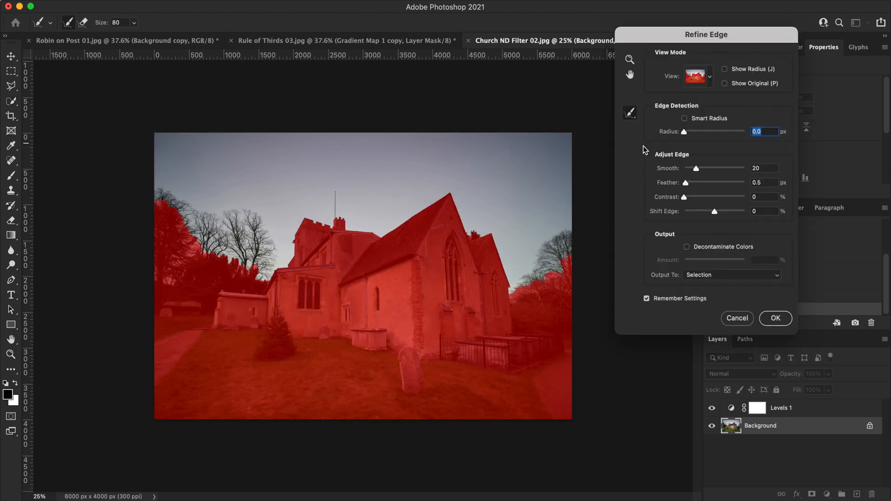
key("bracketright")
key("bracketright")
key("bracketright")
key("bracketright")
key("bracketright")
left_click_drag(516, 296, 580, 287)
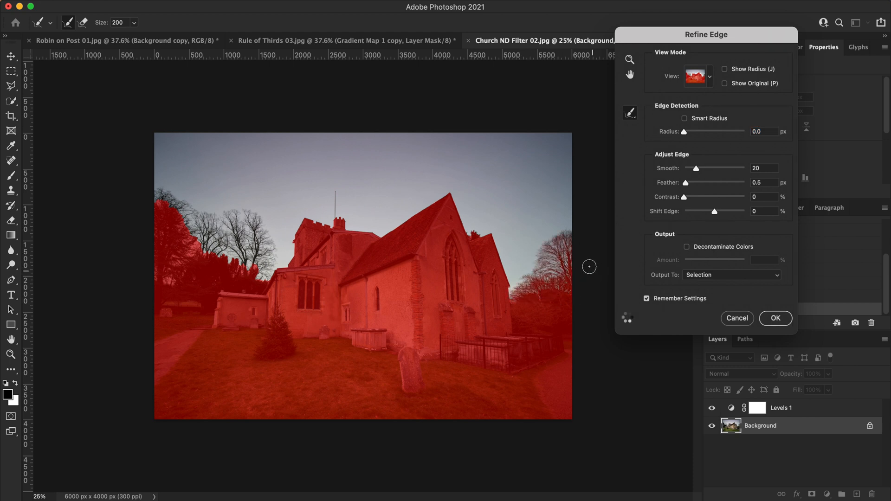
mouse_move(573, 240)
left_mouse_down()
mouse_move(535, 282)
mouse_move(517, 285)
mouse_move(551, 290)
mouse_move(511, 292)
left_mouse_up()
mouse_move(256, 269)
left_mouse_down()
mouse_move(176, 207)
mouse_move(204, 253)
mouse_move(171, 258)
mouse_move(183, 242)
mouse_move(200, 243)
left_mouse_up()
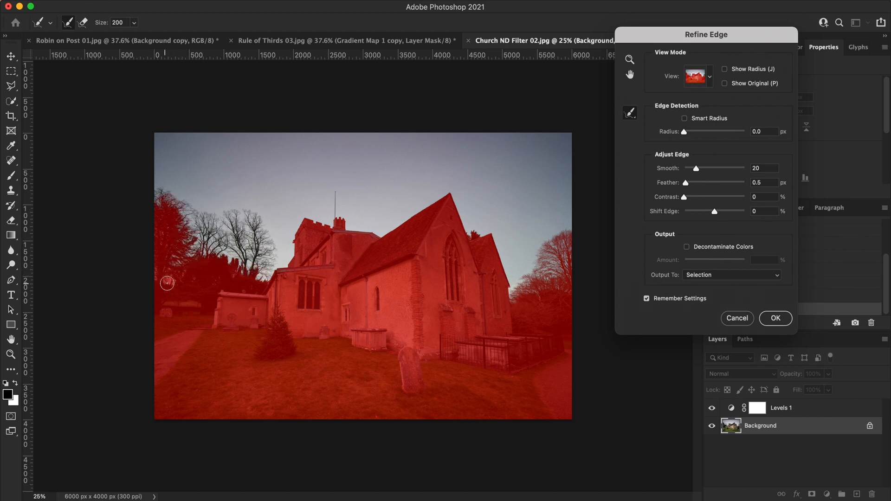
mouse_move(157, 199)
left_mouse_down()
mouse_move(200, 249)
mouse_move(262, 282)
left_mouse_up()
mouse_move(240, 238)
left_mouse_down()
mouse_move(253, 228)
mouse_move(276, 260)
mouse_move(227, 263)
mouse_move(213, 223)
left_mouse_up()
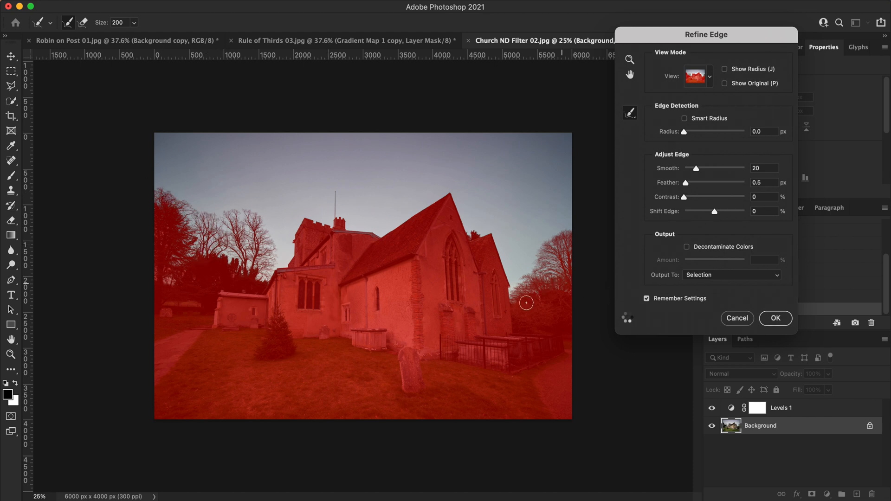
left_click(780, 326)
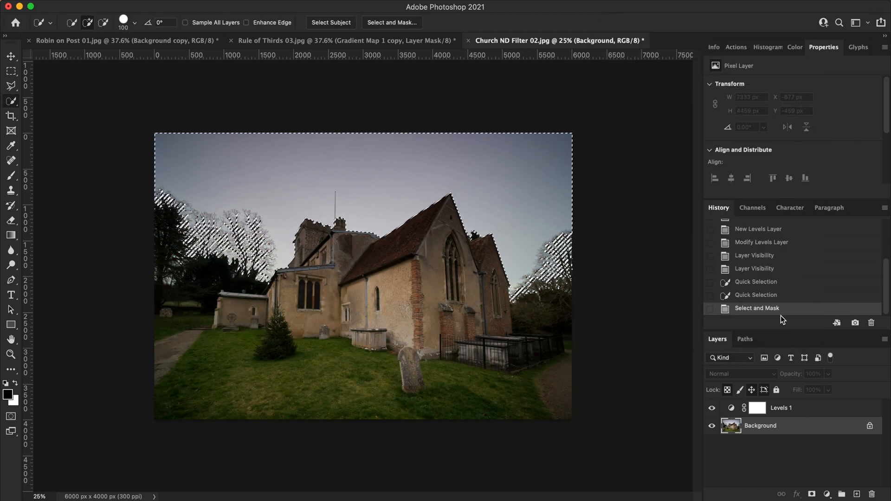
- Clear the selected sky to black on the Levels 1 mask, deselect, and invert the mask so the adjustment affects only the sky
key("super+0")
left_click(757, 408)
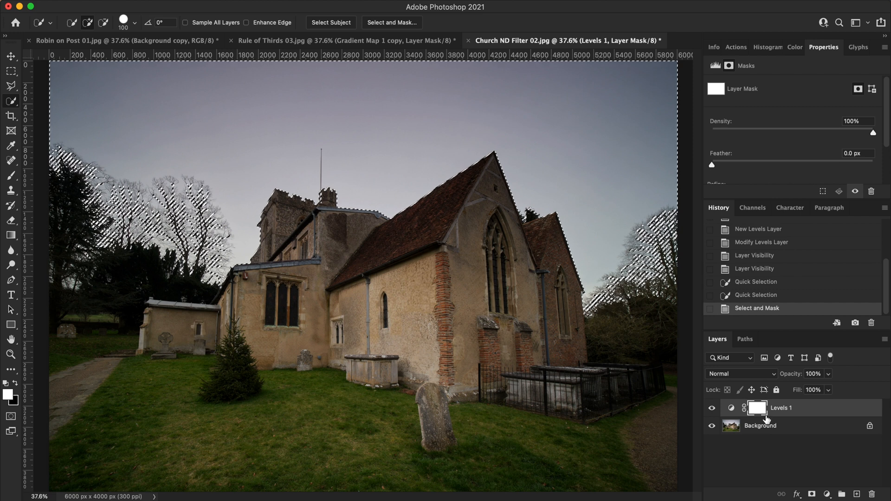
key("Delete")
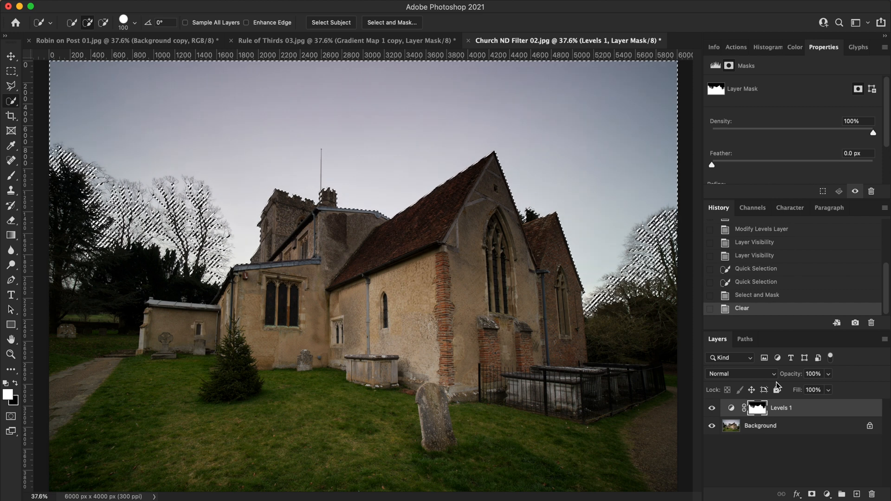
key("super+d")
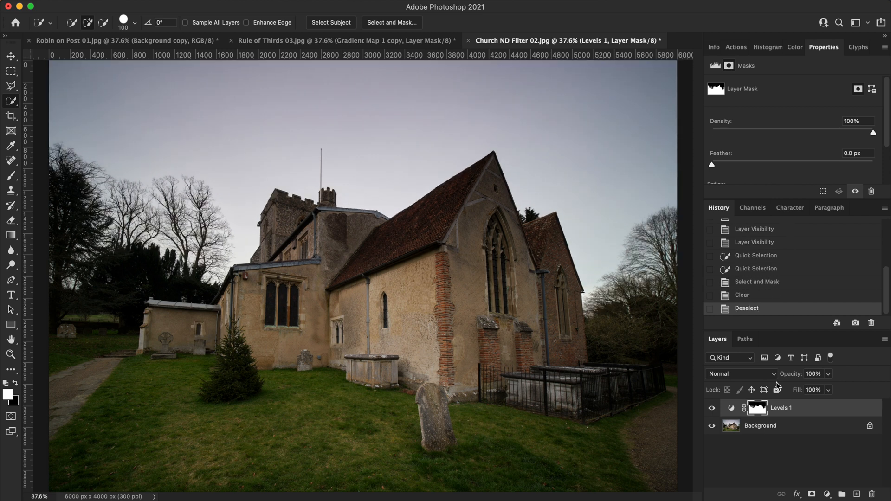
key("super+i")
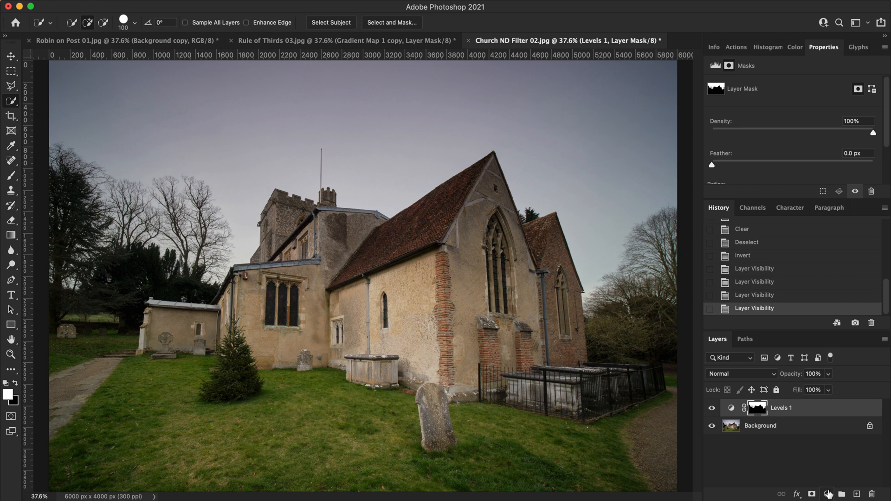
- Add a second Levels adjustment layer with input levels 15, 1.1 and 245, and invert its mask to black
left_click(827, 495)
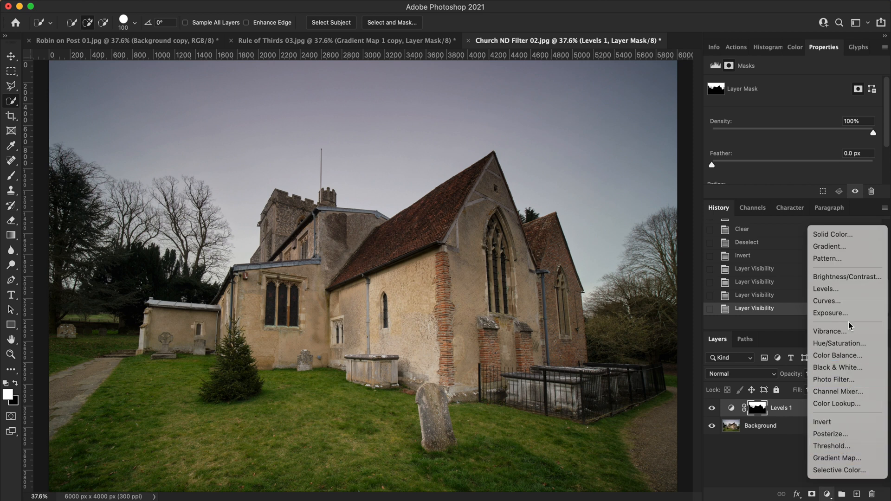
left_click(842, 290)
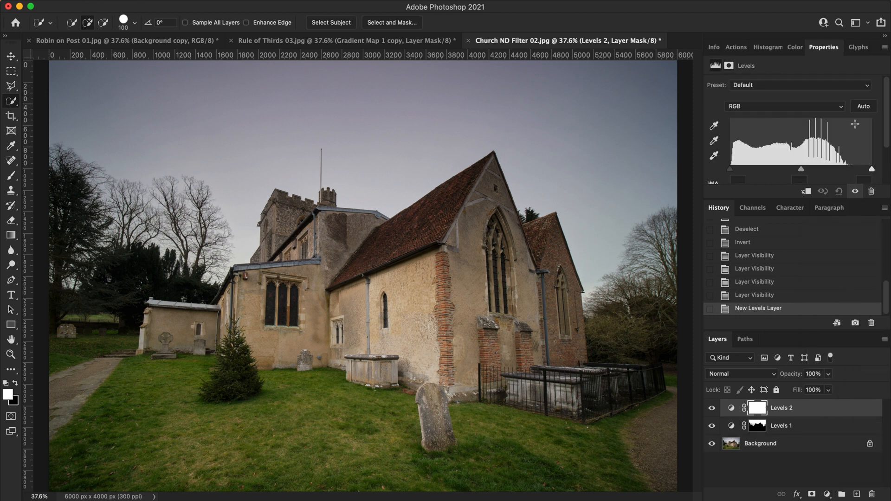
scroll(853, 131, "down", 2)
left_click(865, 151)
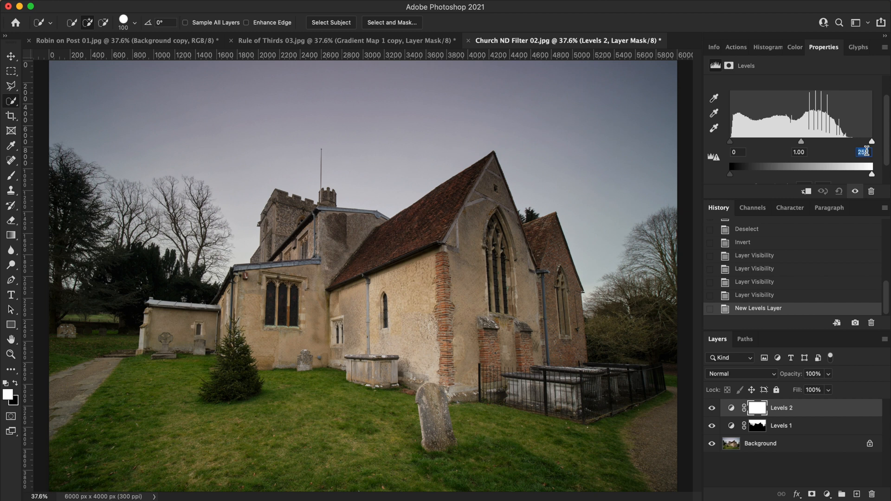
type("245")
key("Return")
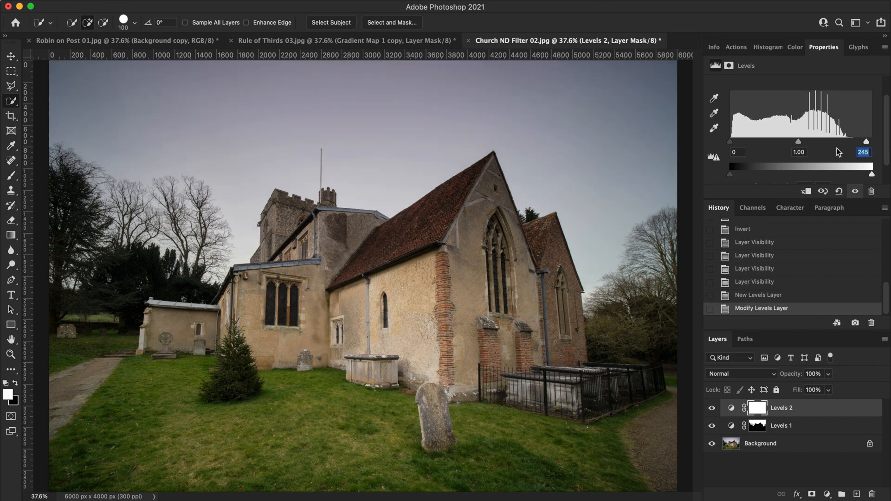
key("shift+Tab")
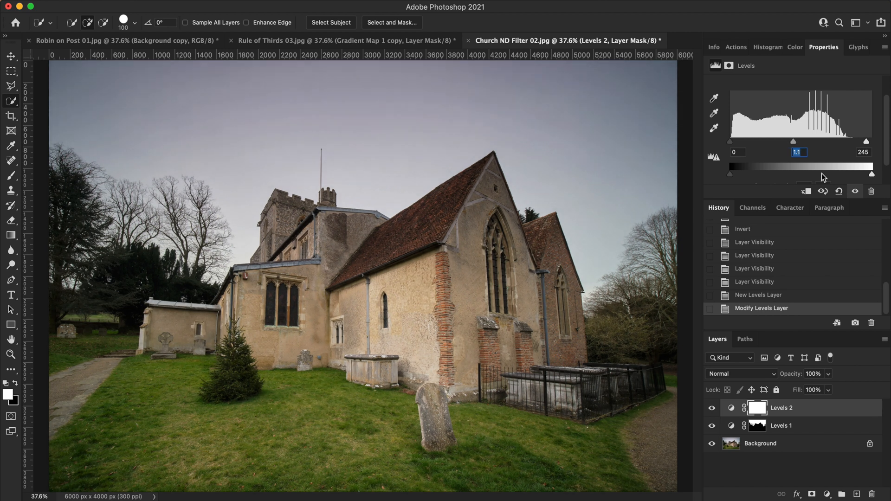
key("shift+Tab")
key("shift+Up")
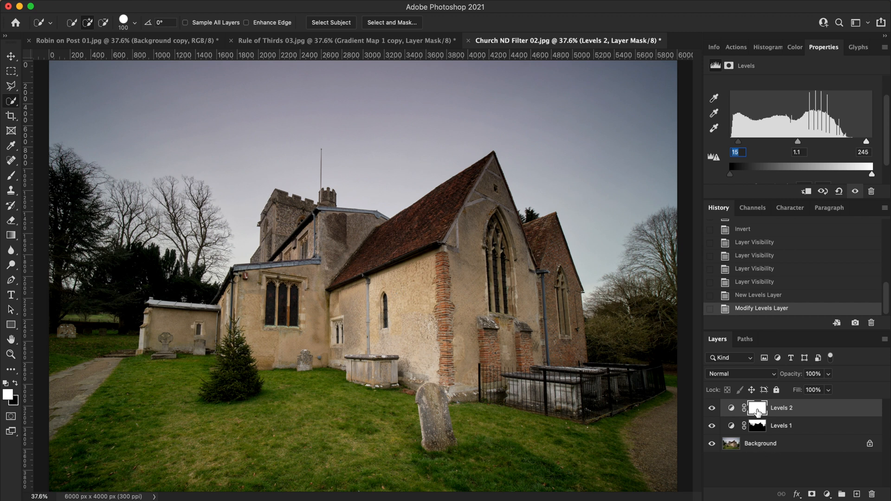
left_click(757, 412)
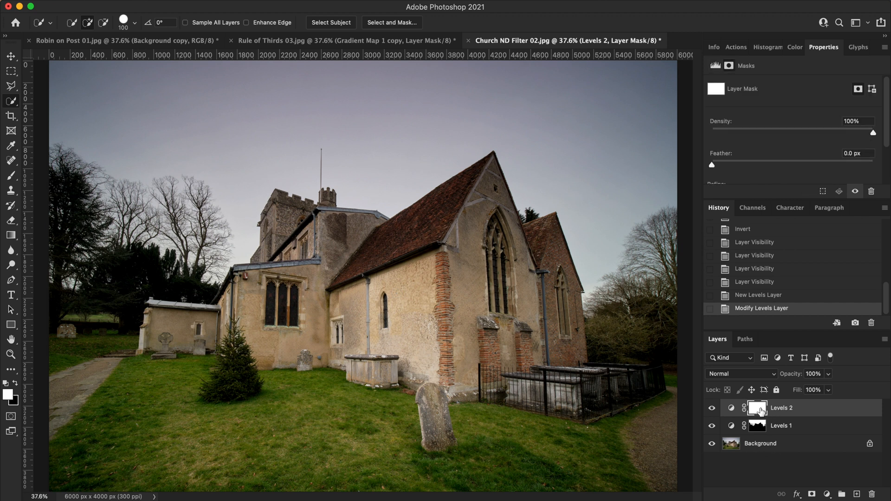
key("super+i")
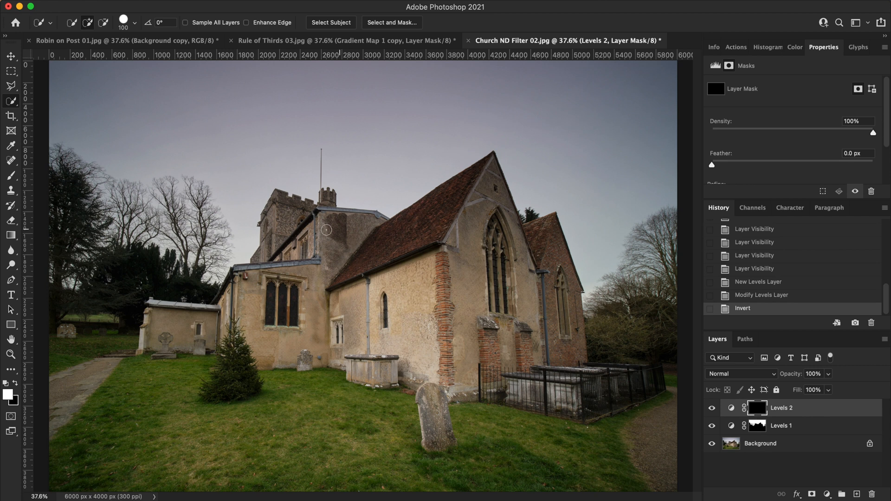
- Paint white on the Levels 2 mask over the church walls and the small fir tree with a 1300 px brush at 100% opacity
left_click(11, 176)
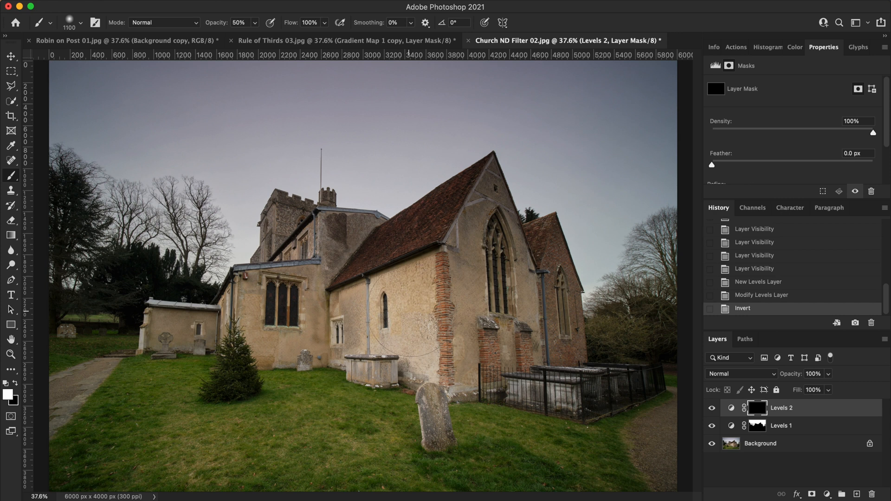
key("bracketright")
key("bracketright")
left_click_drag(247, 23, 230, 19)
type("100")
key("Tab")
key("Return")
mouse_move(442, 279)
left_mouse_down()
mouse_move(437, 257)
mouse_move(467, 293)
mouse_move(460, 283)
left_mouse_up()
mouse_move(383, 279)
left_mouse_down()
mouse_move(252, 328)
mouse_move(306, 346)
left_mouse_up()
mouse_move(335, 345)
left_mouse_down()
mouse_move(346, 282)
mouse_move(485, 328)
left_mouse_up()
left_click_drag(205, 355, 236, 316)
- Set the brush opacity to 50% and dab white on the Levels 2 mask over the grass below the railed tombs
left_click(240, 23)
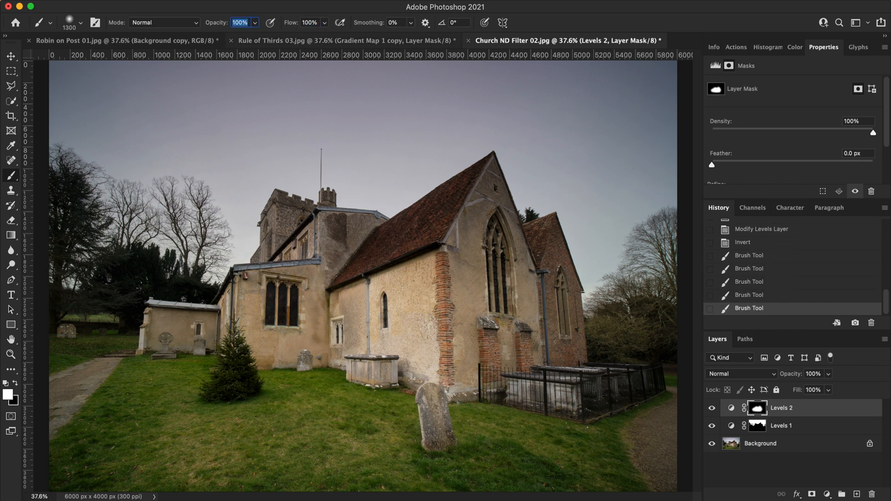
type("5")
left_click(538, 416)
left_click(538, 418)
left_click(535, 421)
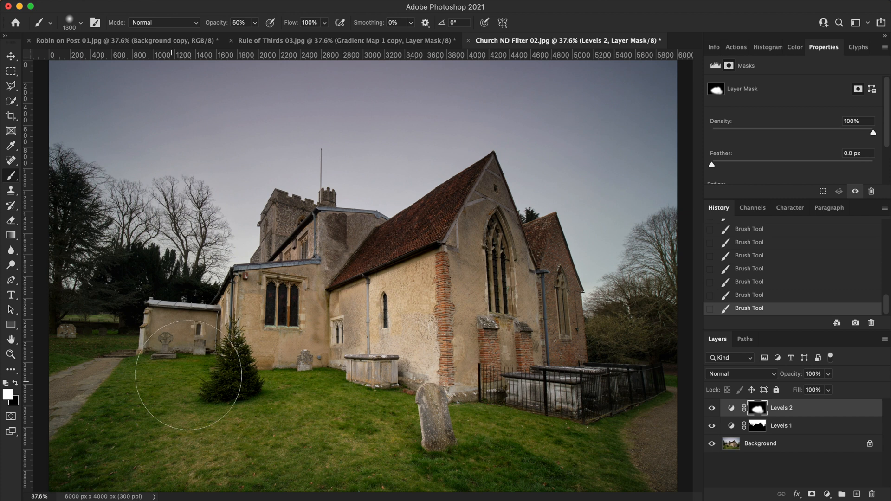
- Compare the image with and without Levels 2, and dab black at 50% on its mask over the church side wall above the chest tomb
left_click(712, 409)
left_click(713, 408)
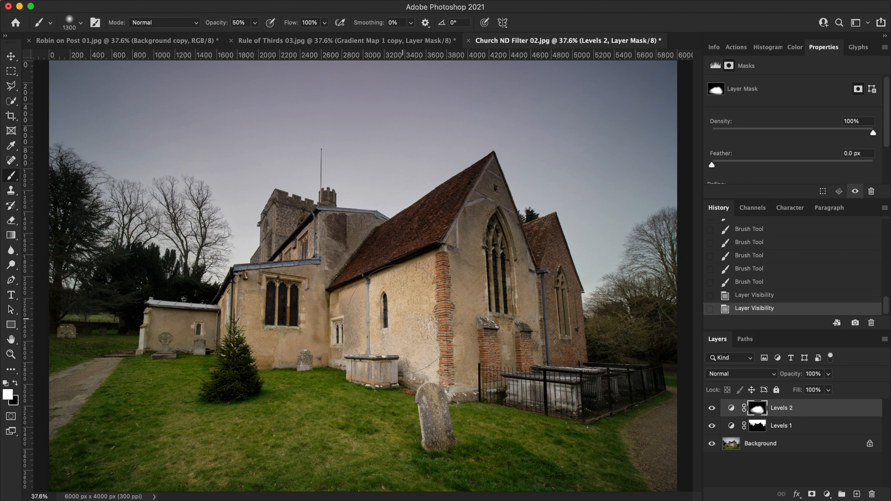
left_click(16, 384)
left_click(399, 325)
left_click(402, 329)
left_click(406, 334)
left_click(410, 339)
left_click(411, 339)
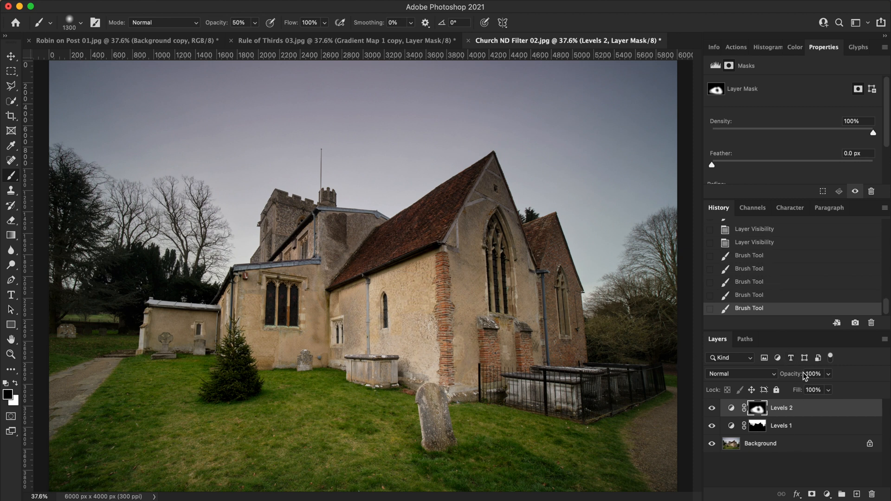
- Add a third Levels adjustment layer above Levels 2 and set its Blue channel midtone to 0.9
left_click(827, 494)
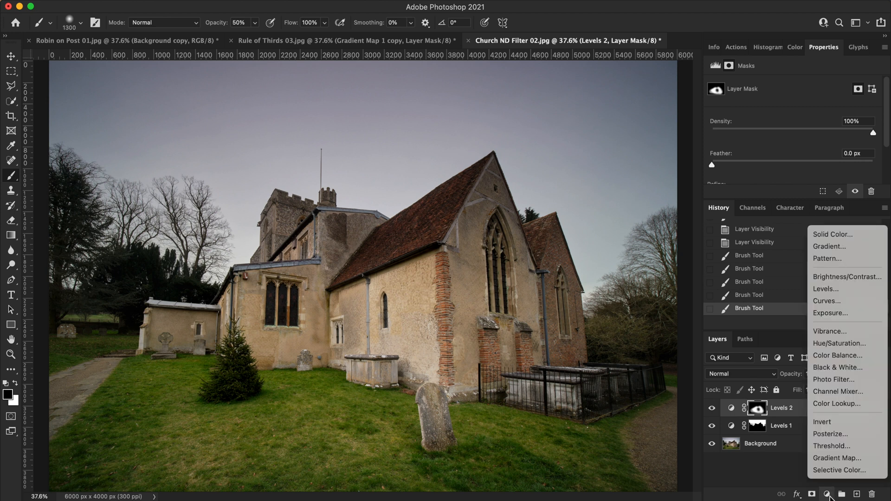
left_click(831, 289)
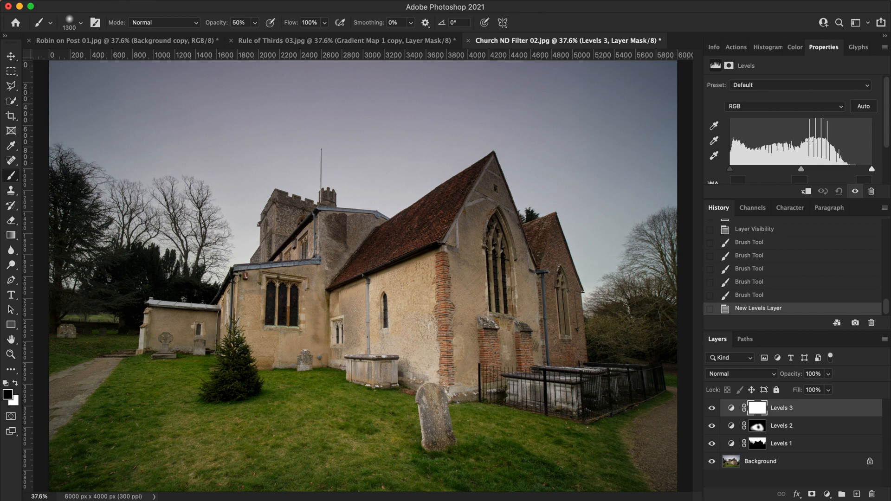
left_click(820, 107)
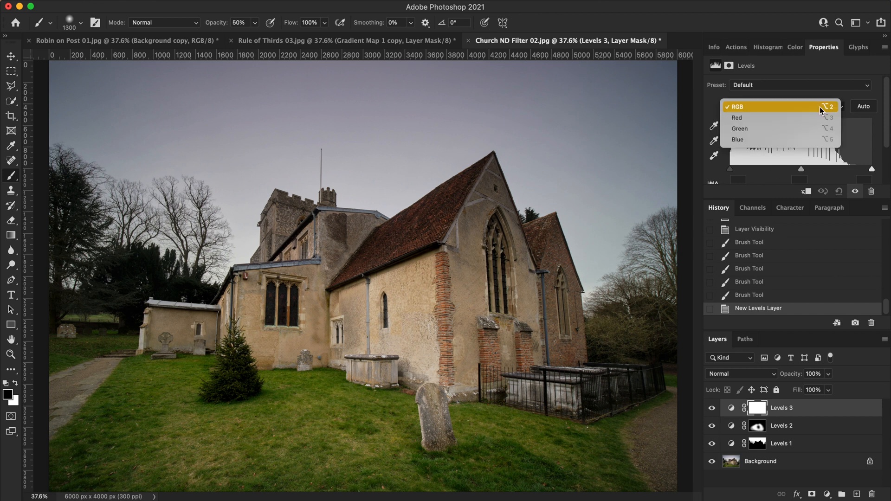
left_click(794, 141)
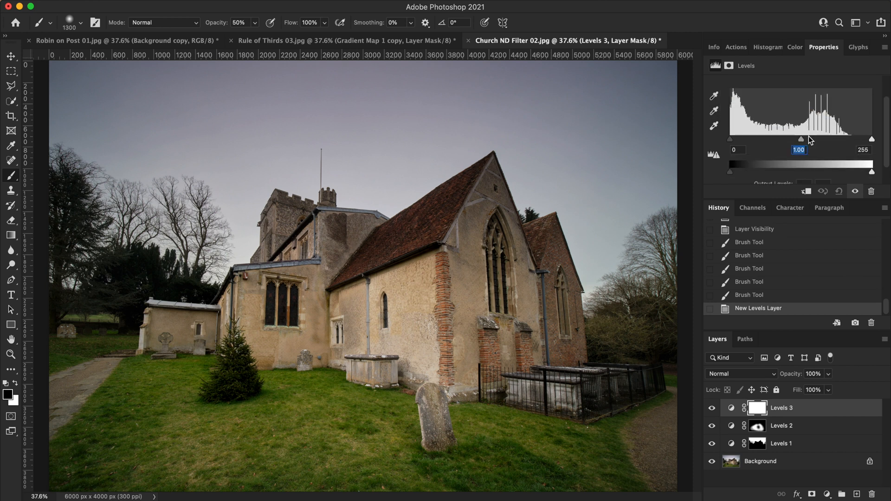
key("shift+Down")
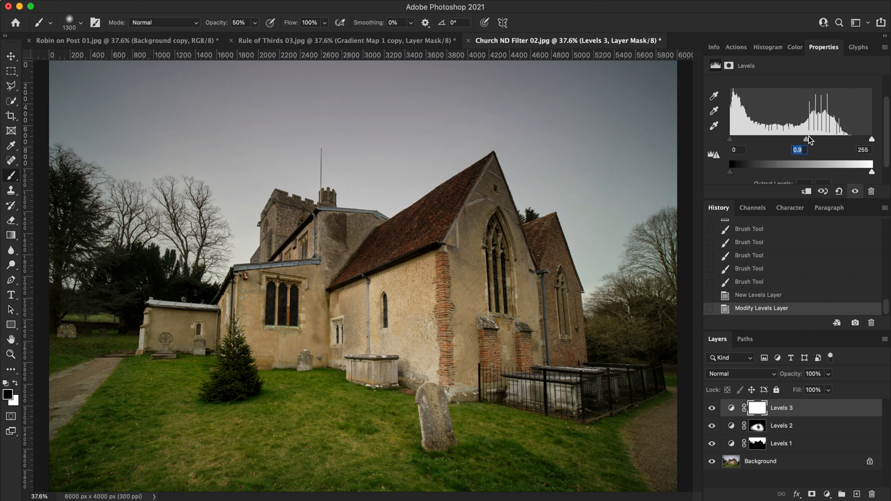
- Set the Red channel midtone of the Levels 3 adjustment to 1.05
scroll(789, 121, "down", 1)
scroll(775, 107, "up", 3)
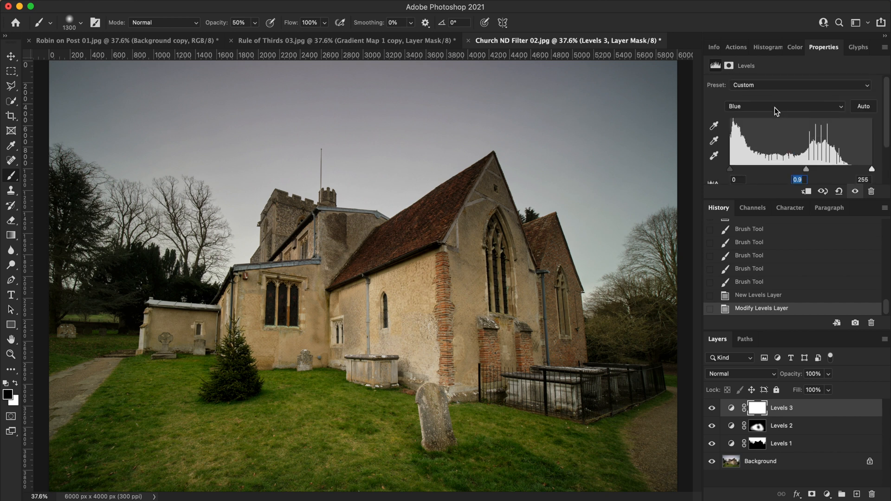
left_click(795, 108)
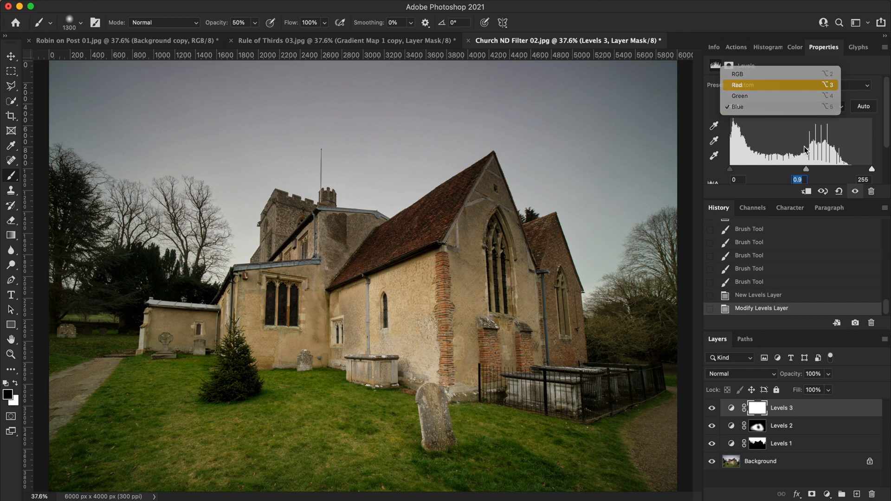
left_click(790, 84)
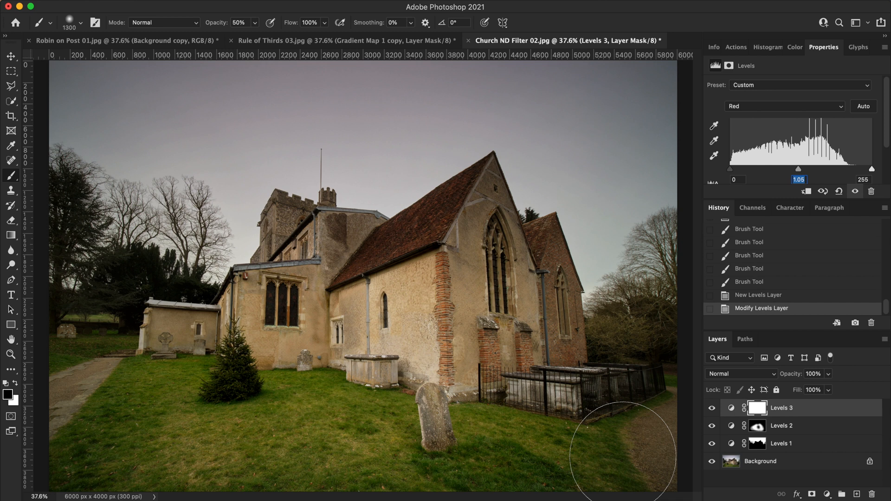
- Add a Gradient Map adjustment layer to the church photo using the Blue and Yellow preset from the YellowMelen group
left_click(829, 497)
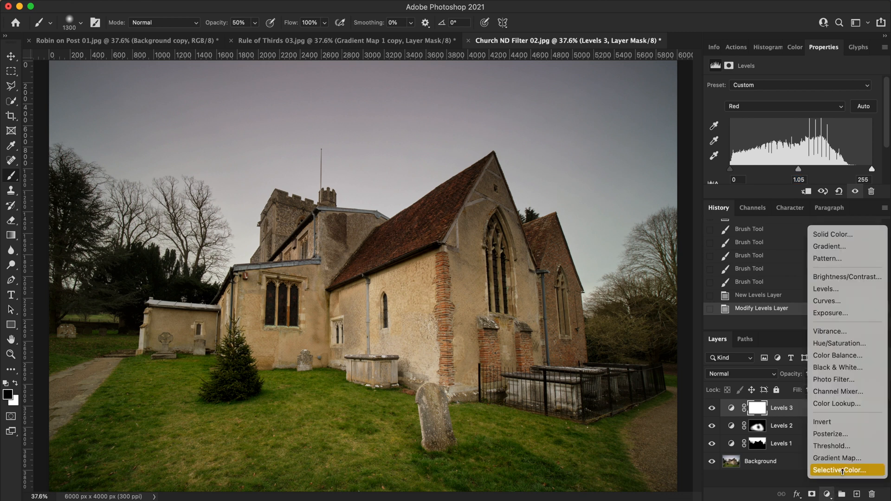
left_click(855, 459)
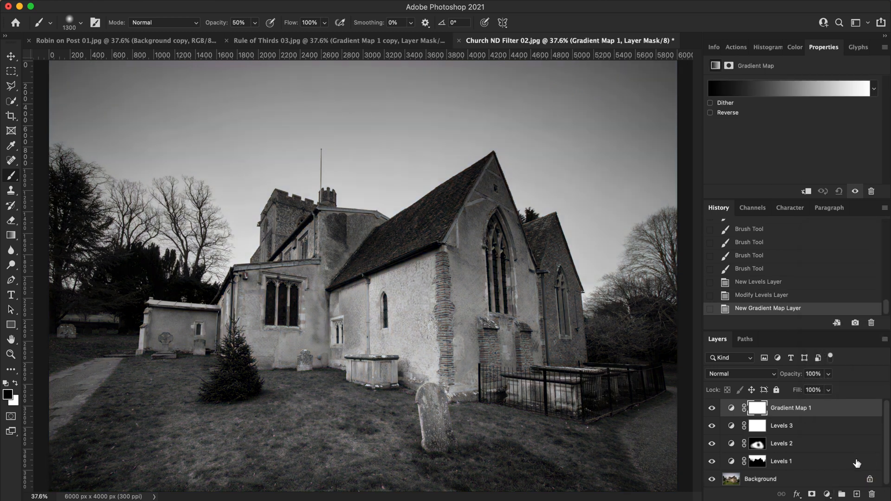
left_click(784, 93)
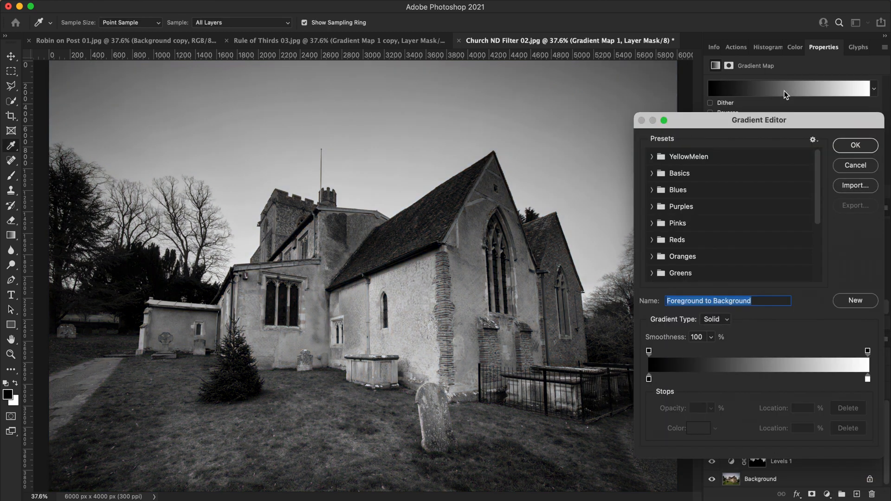
left_click(652, 157)
left_click(710, 257)
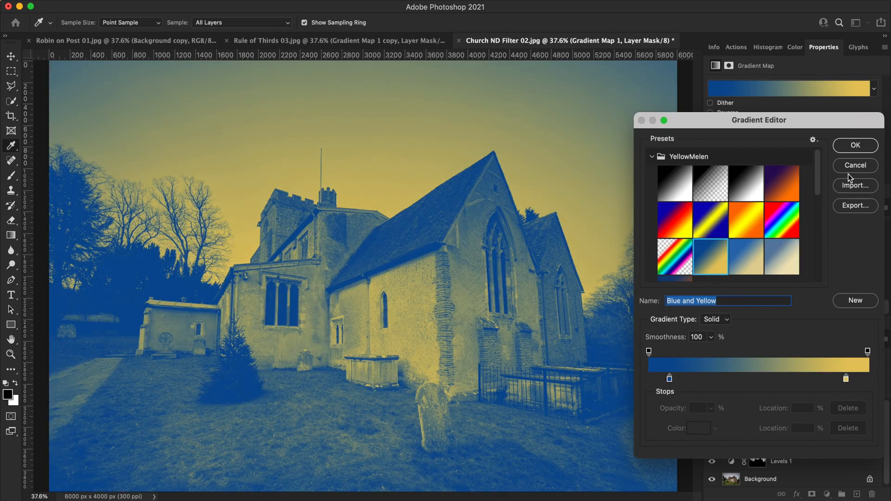
left_click(847, 148)
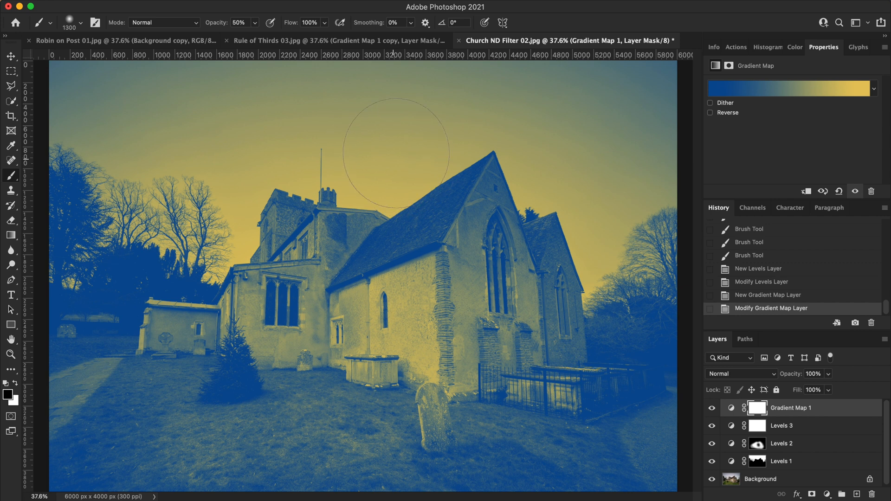
- Set the Gradient Map 1 layer's opacity to 20% and compare the photo with and without it
left_click(817, 374)
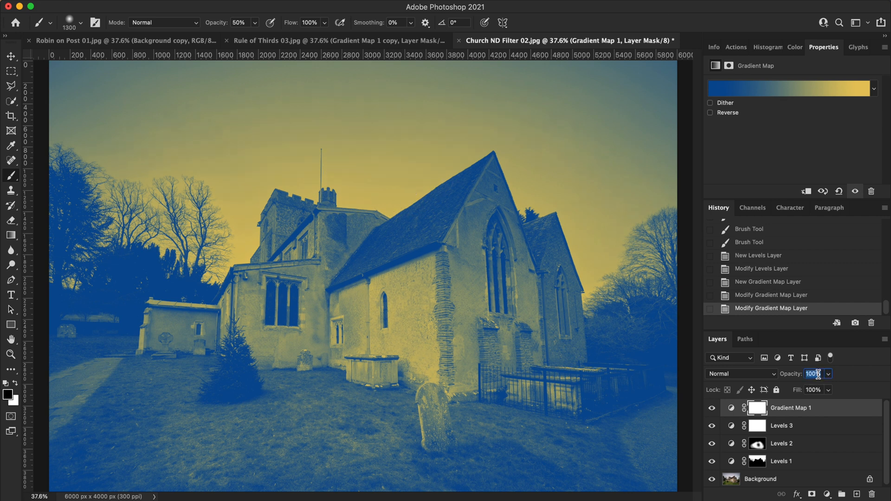
type("20")
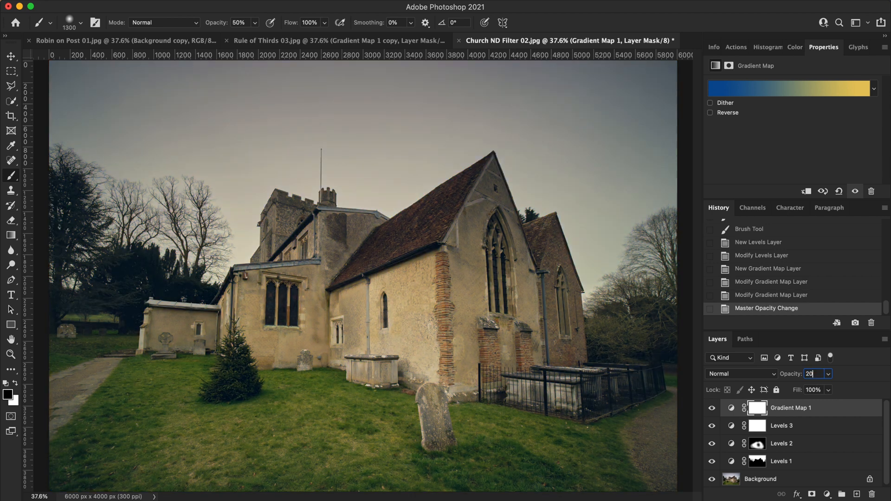
left_click(711, 409)
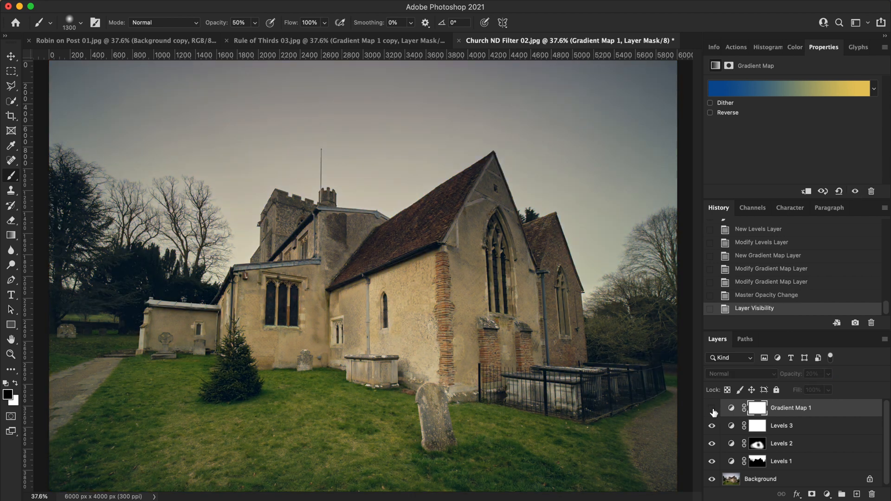
left_click(711, 409)
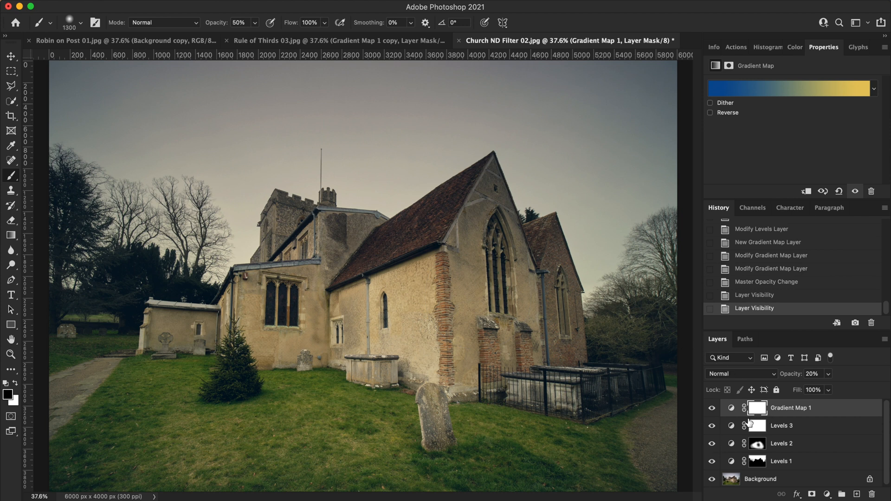
- Duplicate the Gradient Map 1 layer, set the copy's blend mode to Soft Light, and compare the photo with and without the copy
right_click(805, 408)
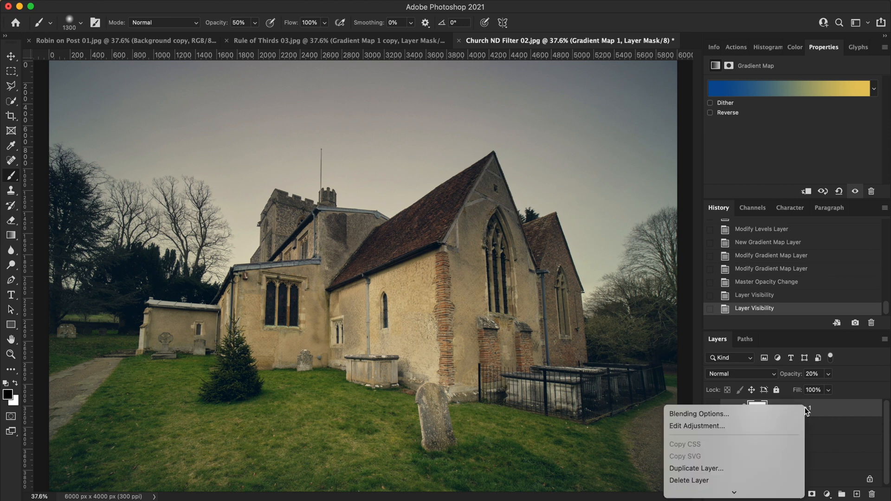
left_click(737, 469)
left_click(549, 215)
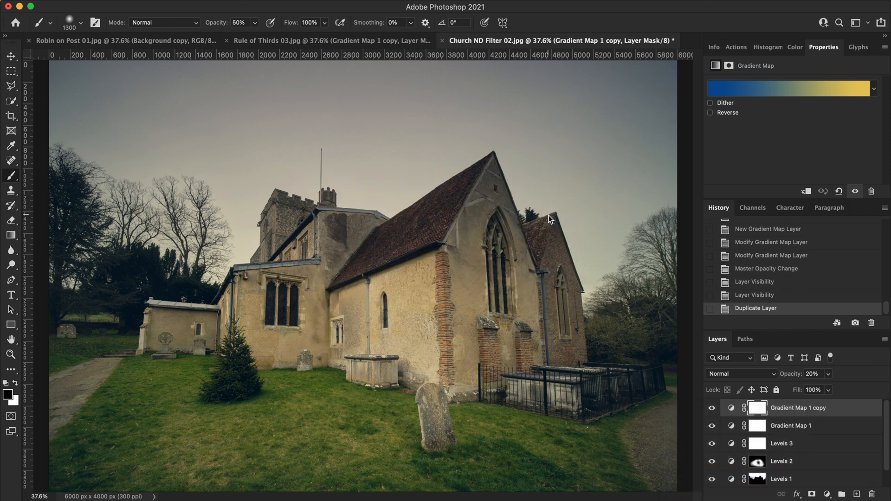
left_click(773, 374)
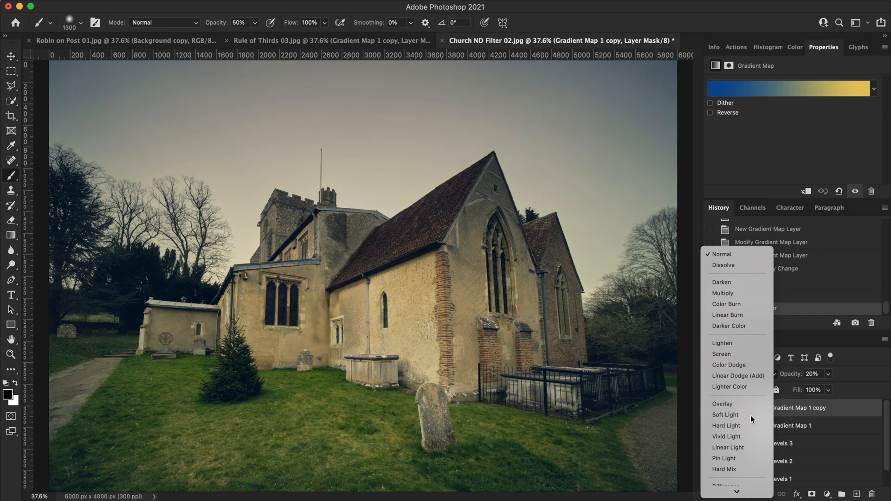
left_click(751, 415)
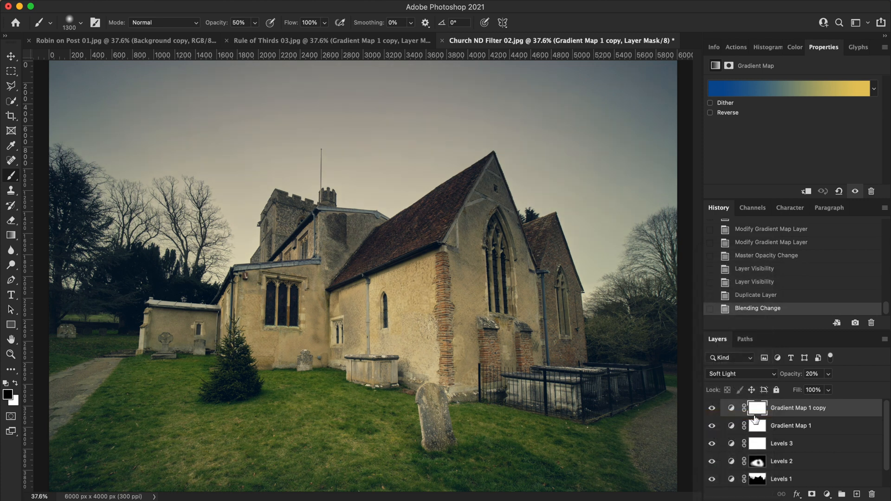
left_click(712, 408)
left_click(712, 409)
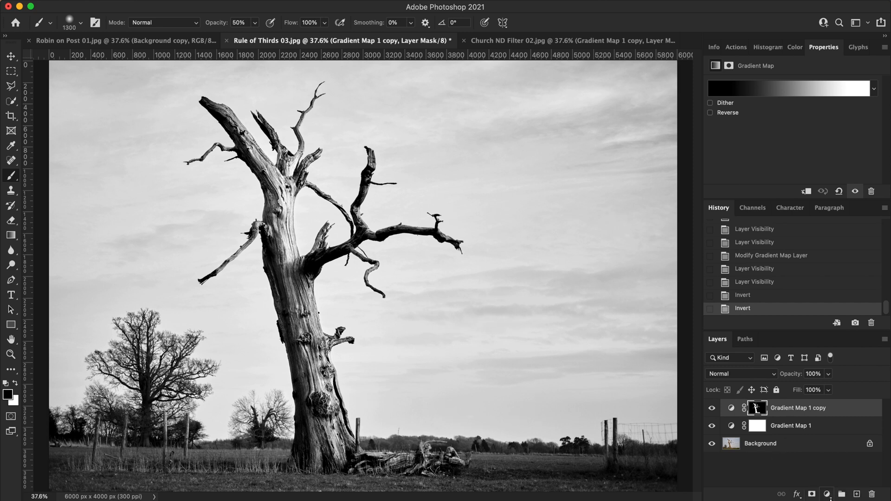
- In Rule of Thirds 03.jpg, add a Gradient Map adjustment layer on top with the YellowMelen group's Blue and Yellow preset
left_click(828, 495)
left_click(839, 458)
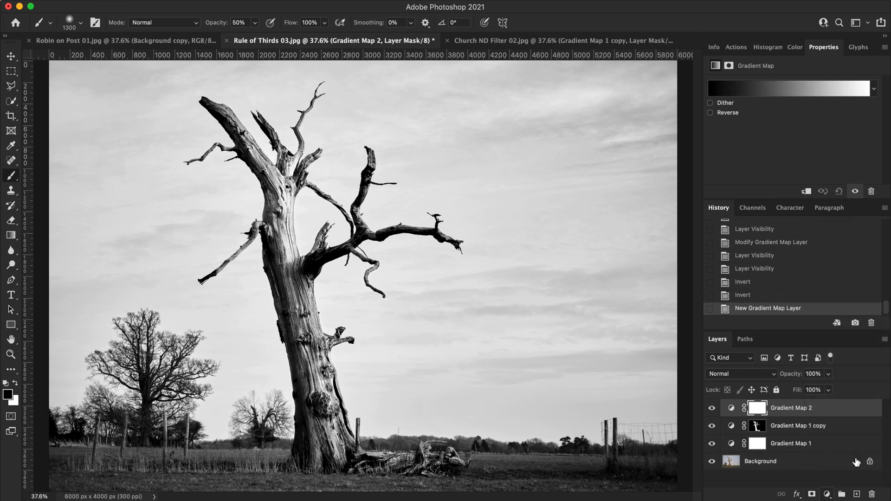
left_click(744, 89)
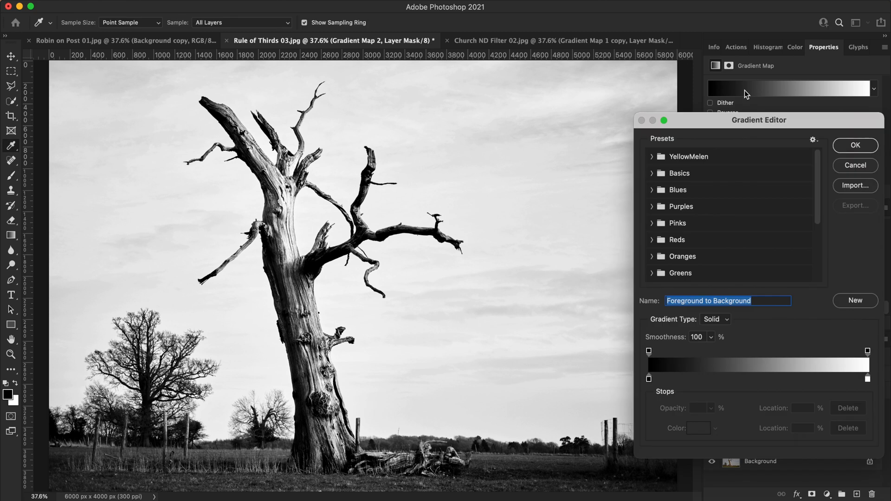
left_click(653, 157)
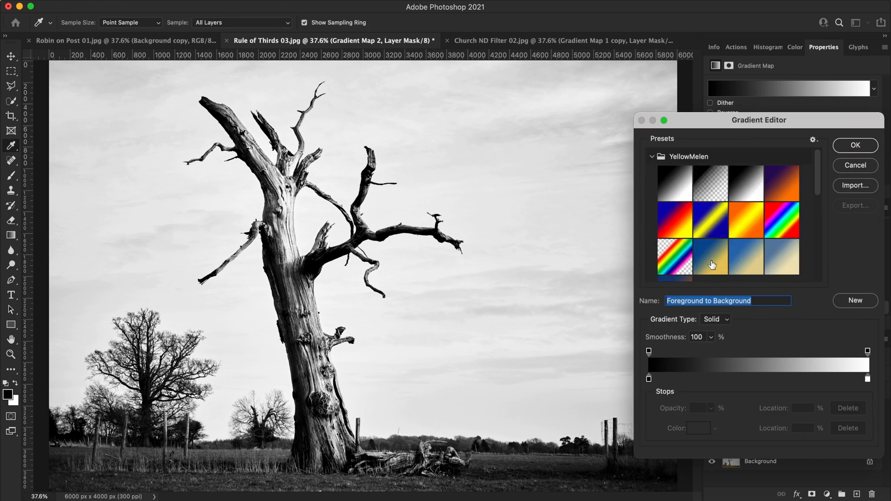
left_click(713, 265)
left_click(854, 146)
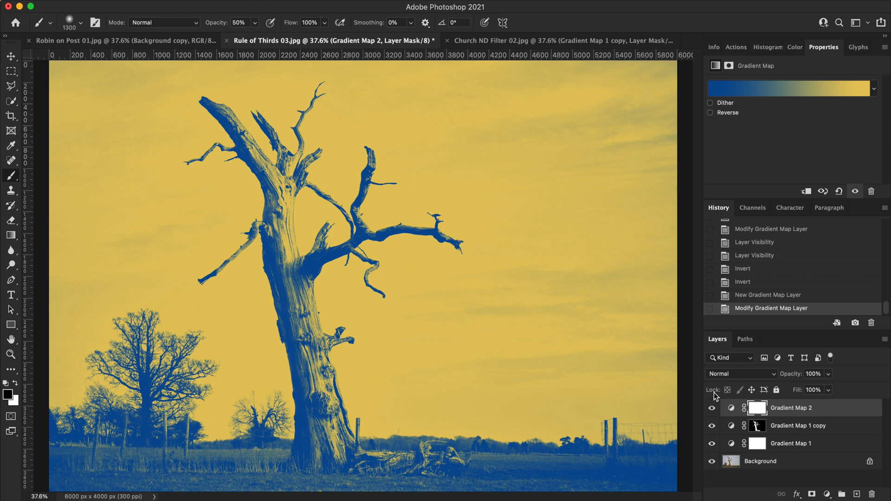
- Set the Gradient Map 2 layer's opacity to 20% and raise it further for a stronger tint
left_click(814, 374)
type("20")
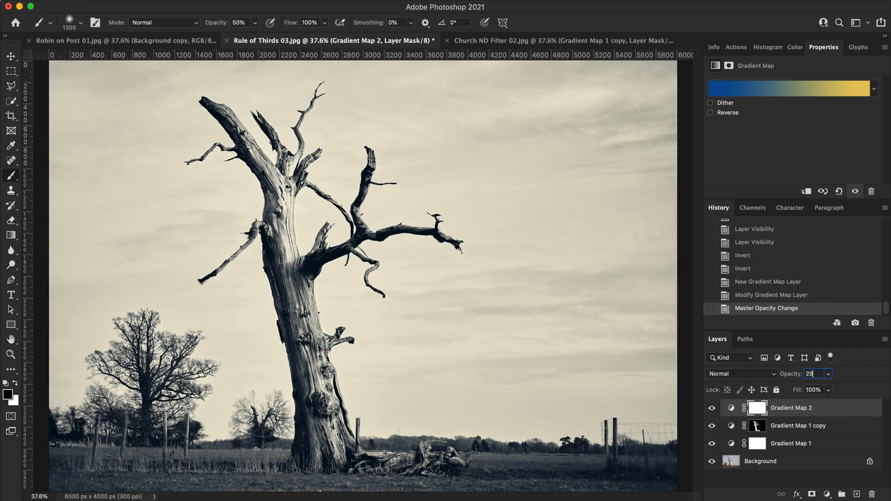
key("shift+Up")
- Recolour the blue stop at location 10% in the Gradient Map 2 gradient to a muted purple
left_click(760, 90)
left_click(670, 379)
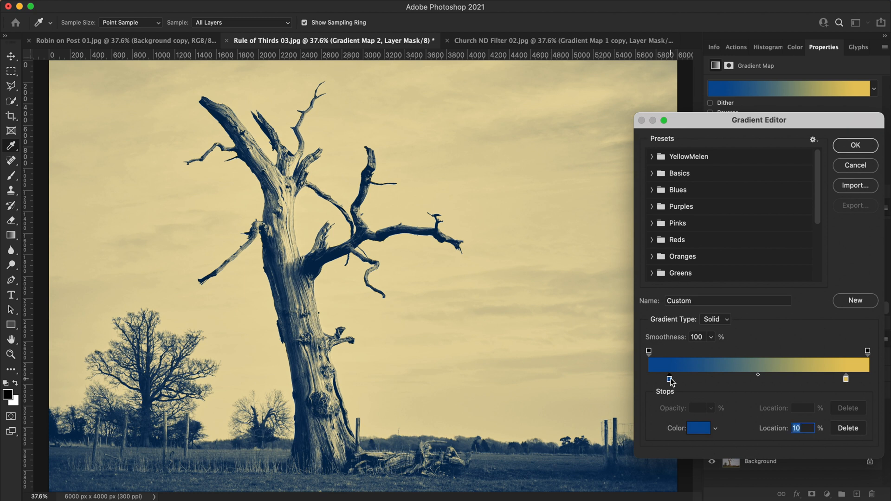
left_click(699, 428)
left_click(754, 319)
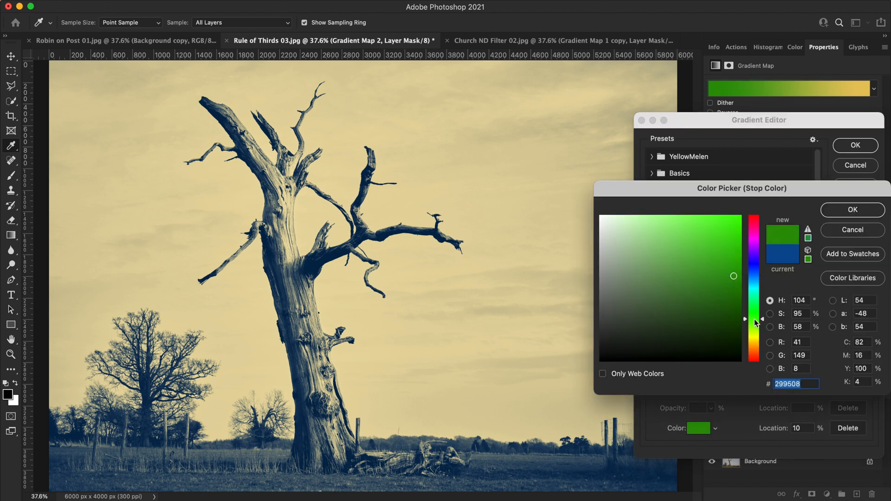
left_click(756, 247)
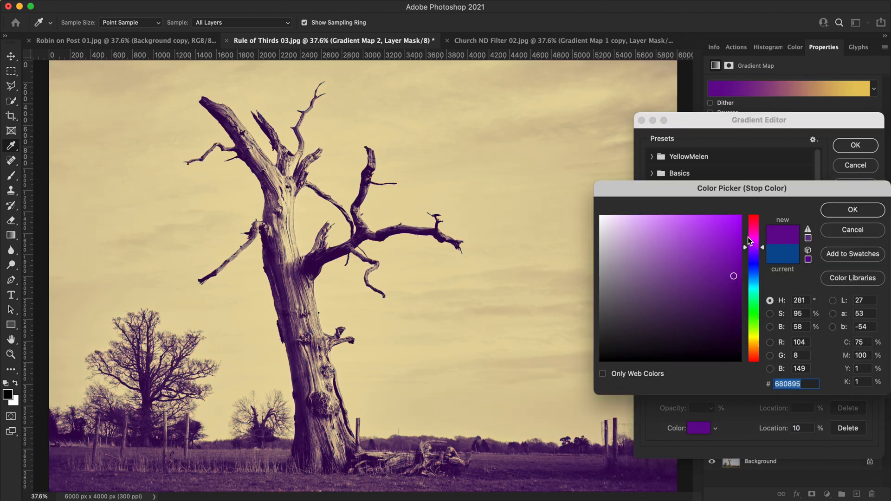
left_click(754, 240)
left_click(670, 243)
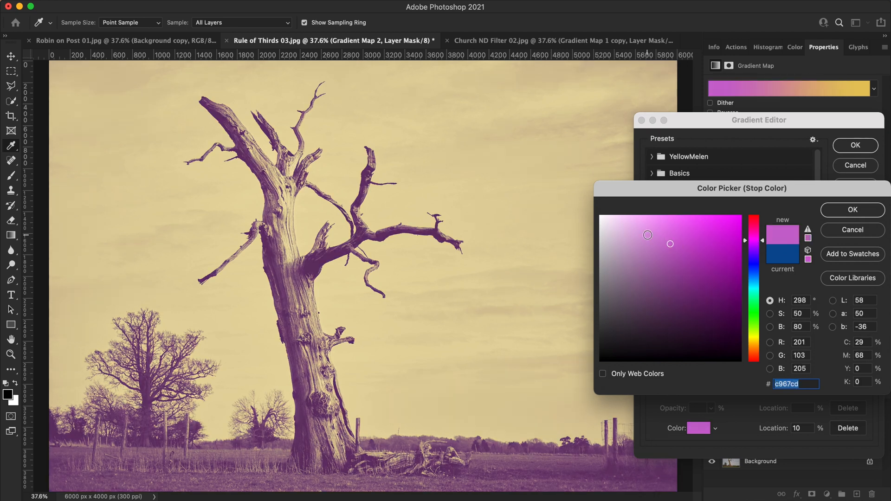
left_click(658, 277)
left_click(850, 211)
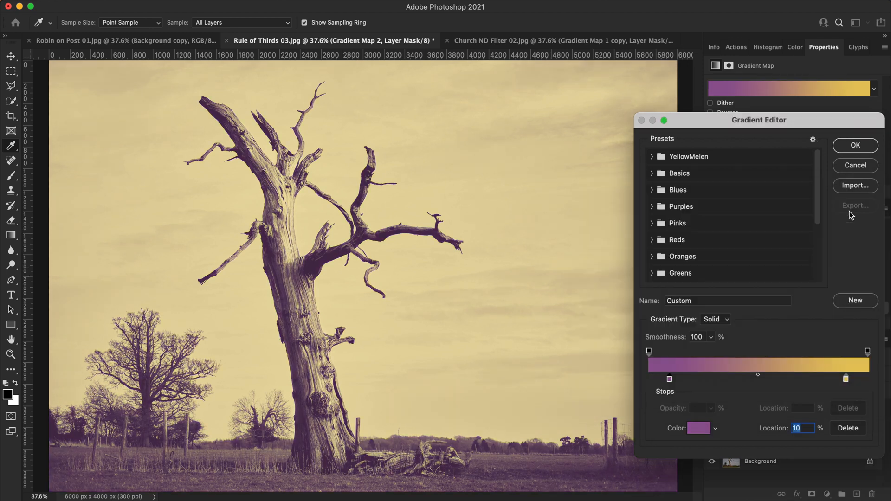
- Recolour the yellow stop at location 90% in the Gradient Map 2 gradient to a medium blue
left_click(846, 379)
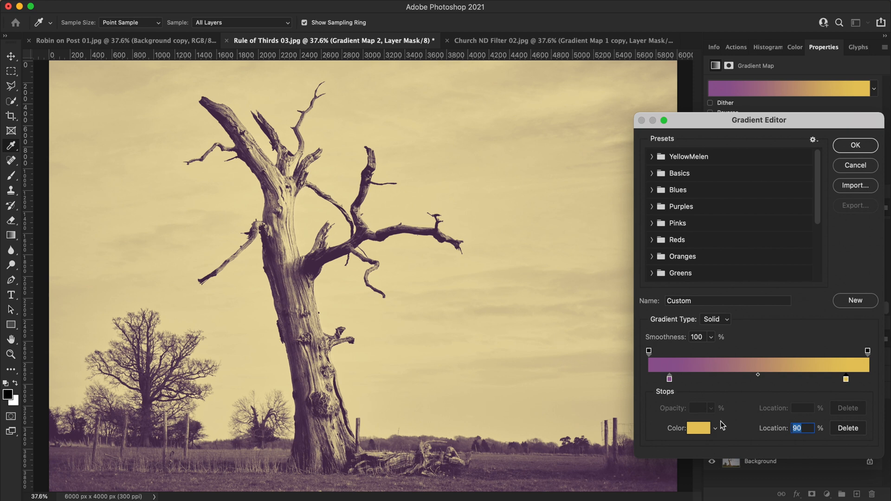
left_click(698, 428)
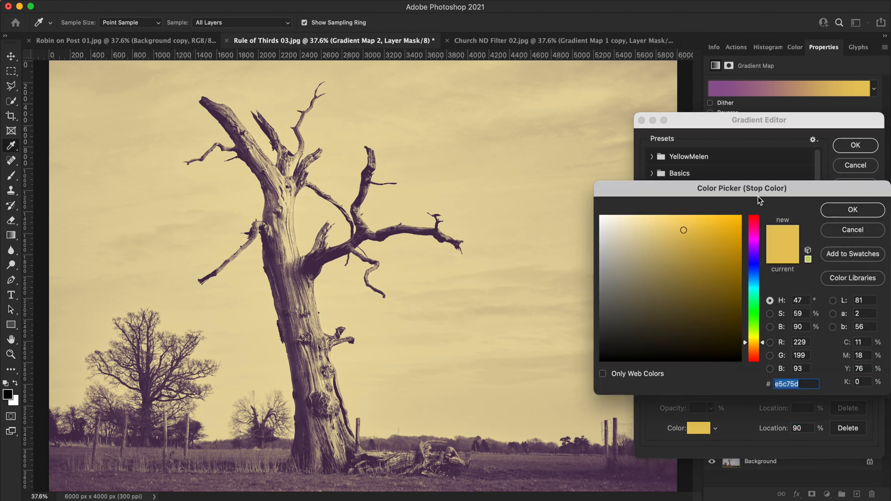
left_click(753, 310)
left_click(753, 285)
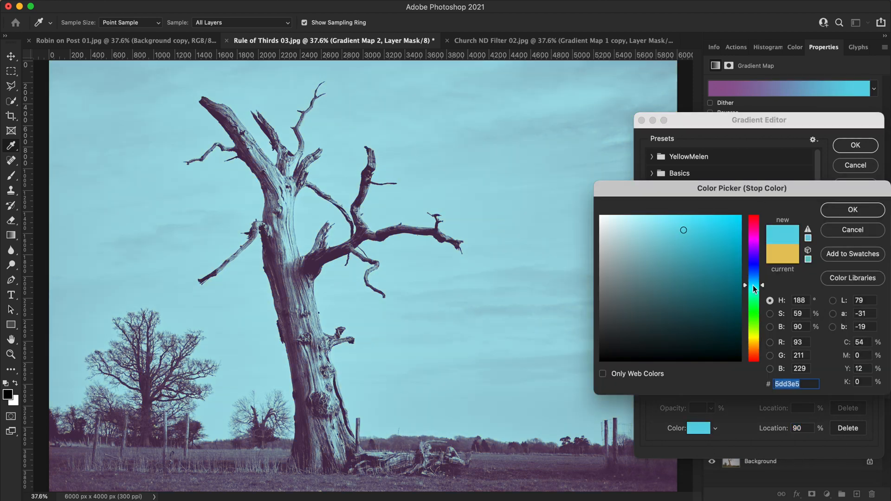
left_click_drag(753, 285, 756, 279)
left_click(676, 245)
left_click(856, 211)
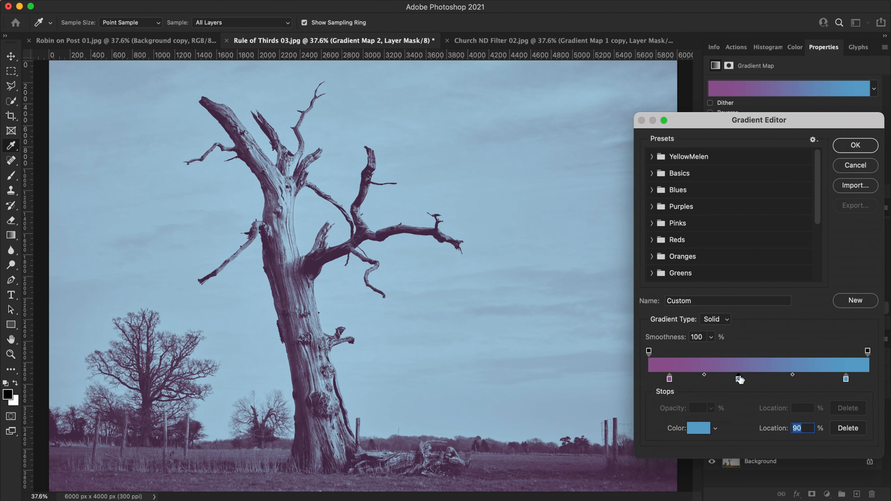
- Add a green 66cc5e stop at location 40%, and shift the outer stops inward, moving the blue one to 86%
left_click(737, 379)
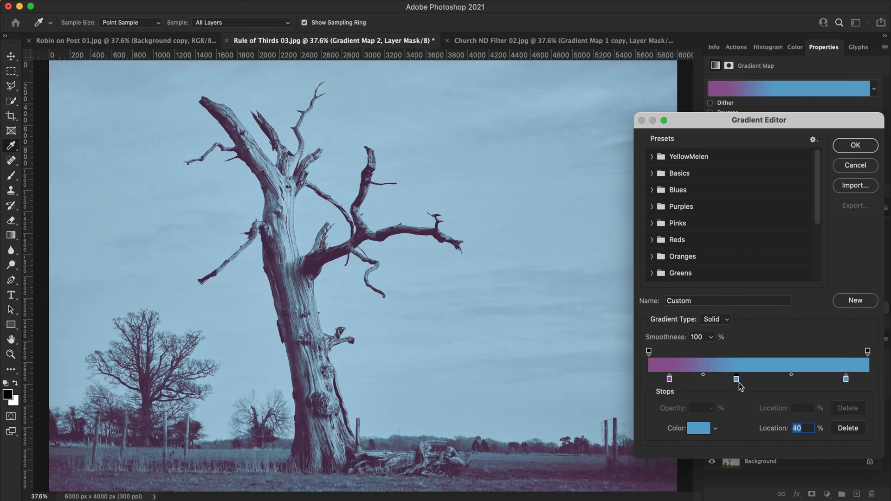
left_click(709, 425)
left_click(758, 314)
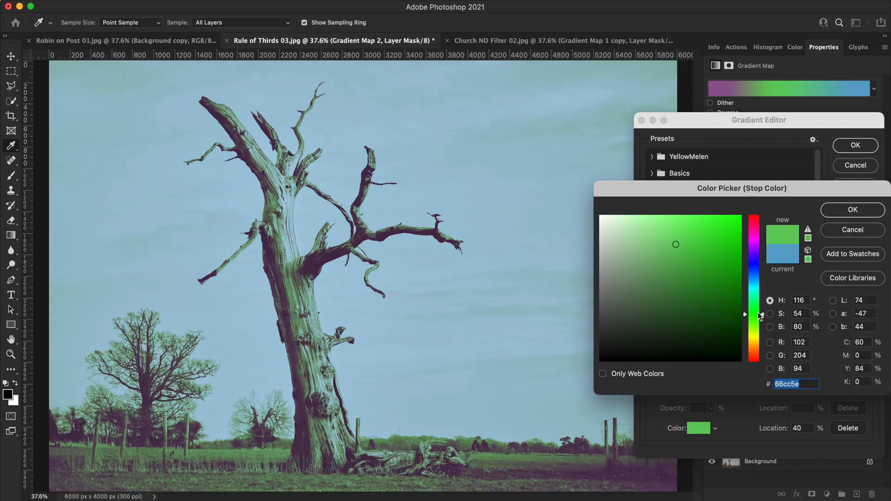
left_click(858, 210)
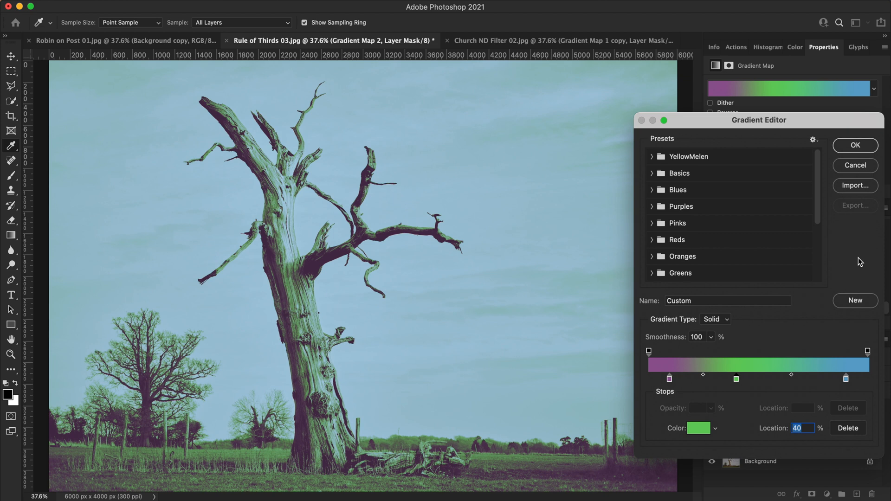
left_click_drag(846, 380, 838, 379)
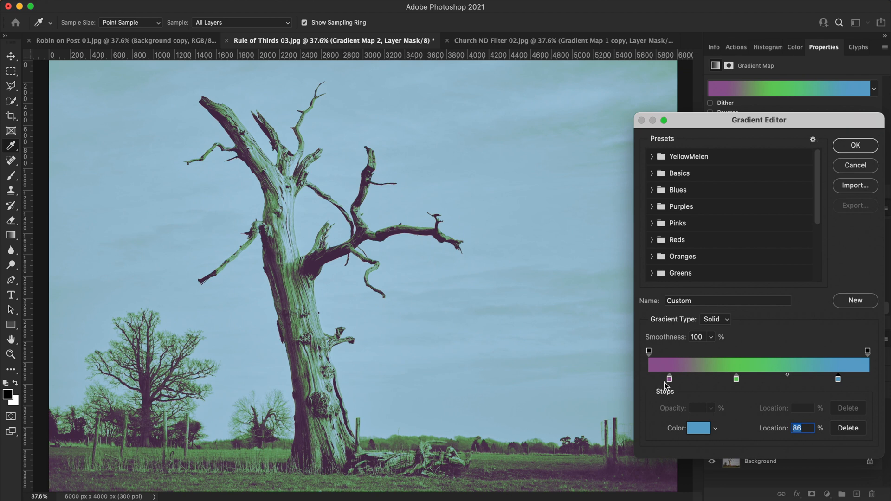
left_click_drag(670, 380, 677, 380)
- Add a black stop at location 0% and a white stop at 100%, and discard all the gradient edits
left_click(649, 380)
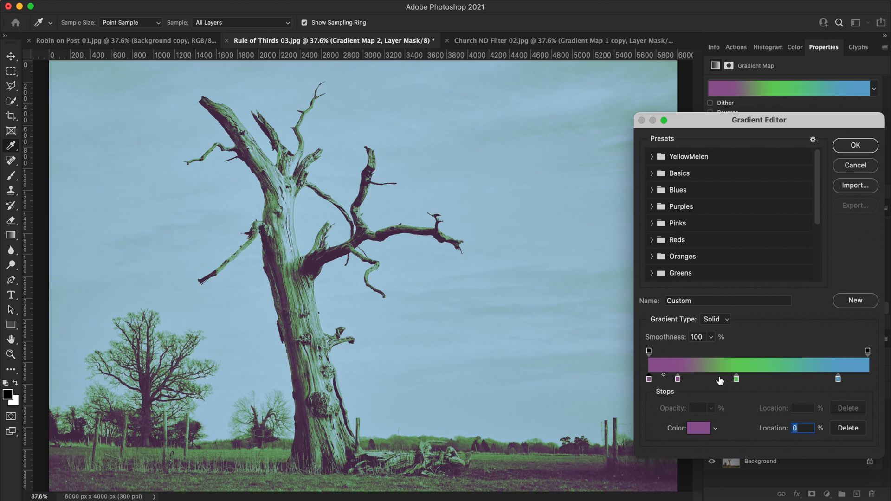
left_click(706, 429)
left_click_drag(712, 297, 589, 358)
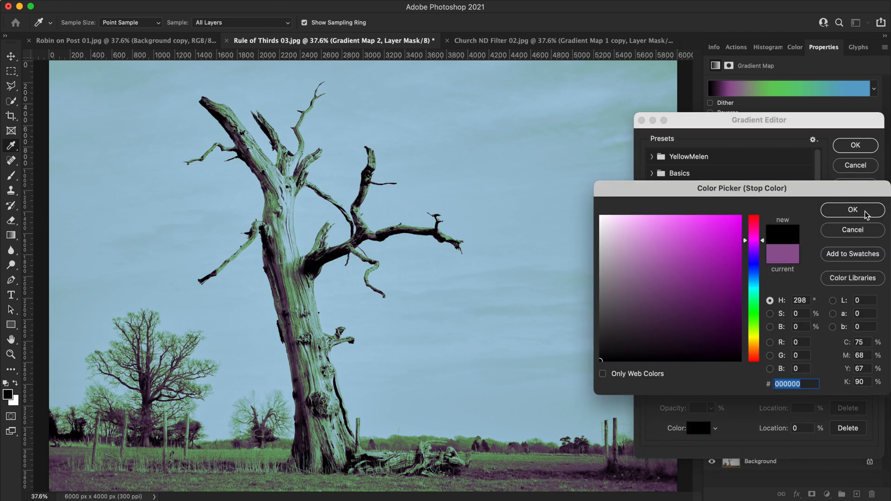
left_click(852, 210)
left_click_drag(861, 380, 867, 380)
left_click(708, 427)
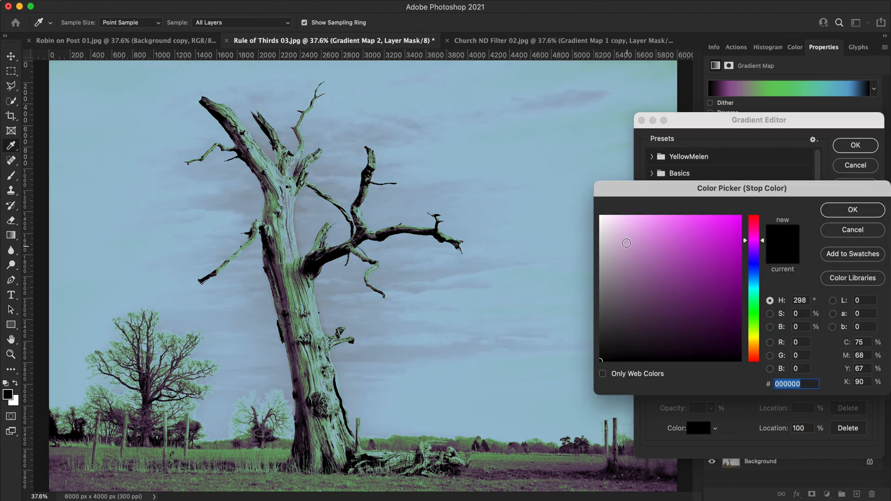
left_click_drag(625, 243, 581, 208)
left_click(855, 211)
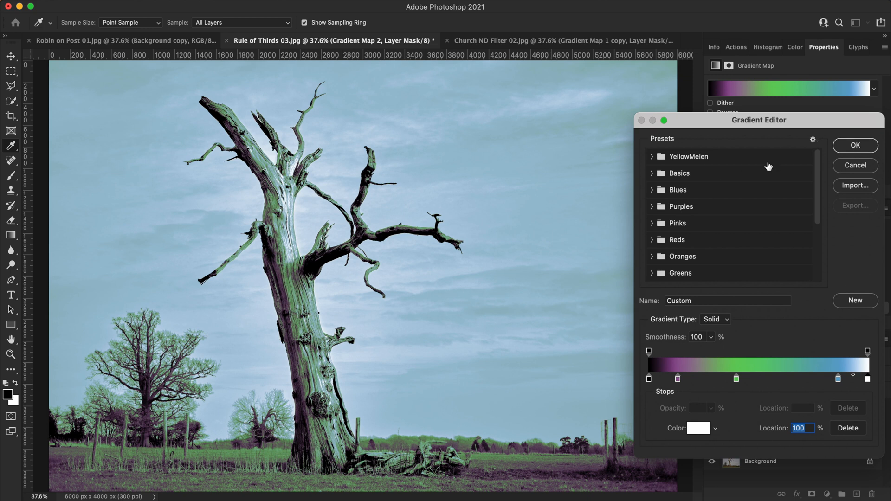
left_click(856, 165)
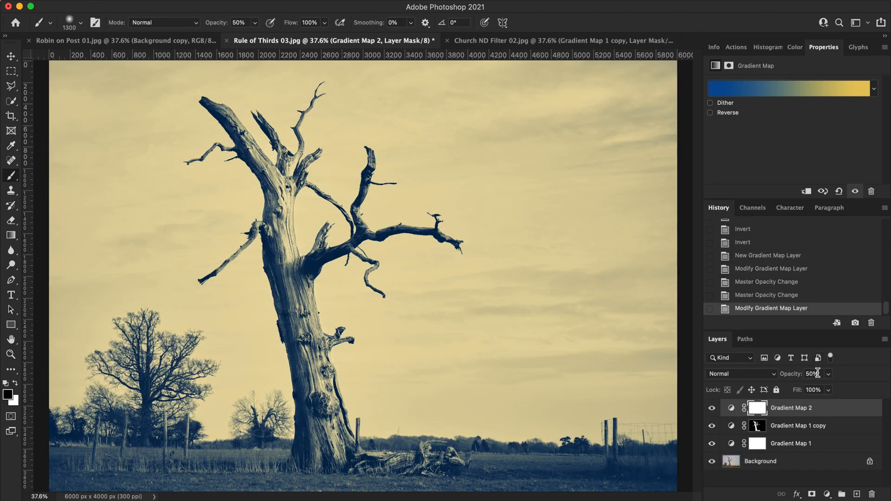
- Hide the Gradient Map 2 layer and add a Solid Color fill layer in pure red ff0000 above it
left_click(712, 408)
left_click(830, 495)
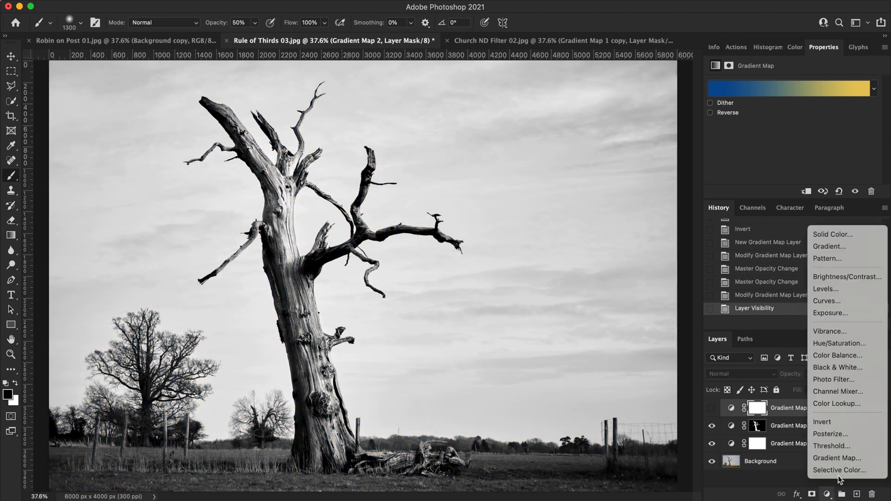
left_click(845, 233)
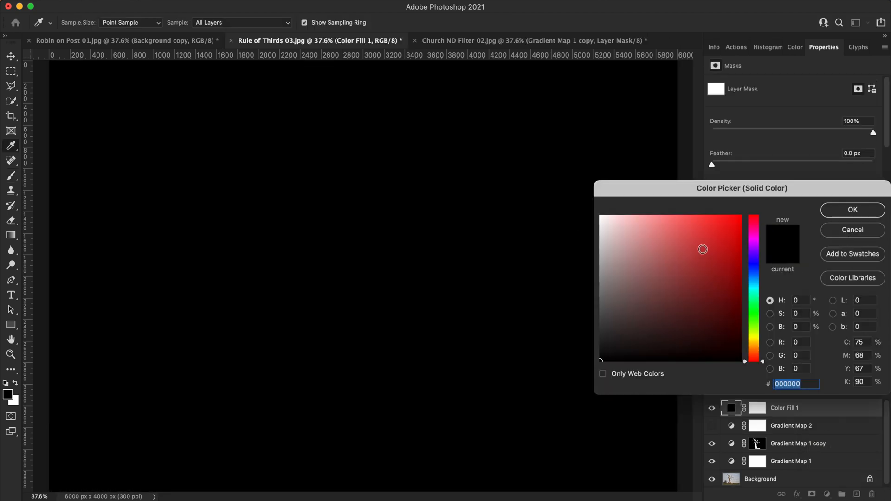
left_click_drag(694, 229, 742, 215)
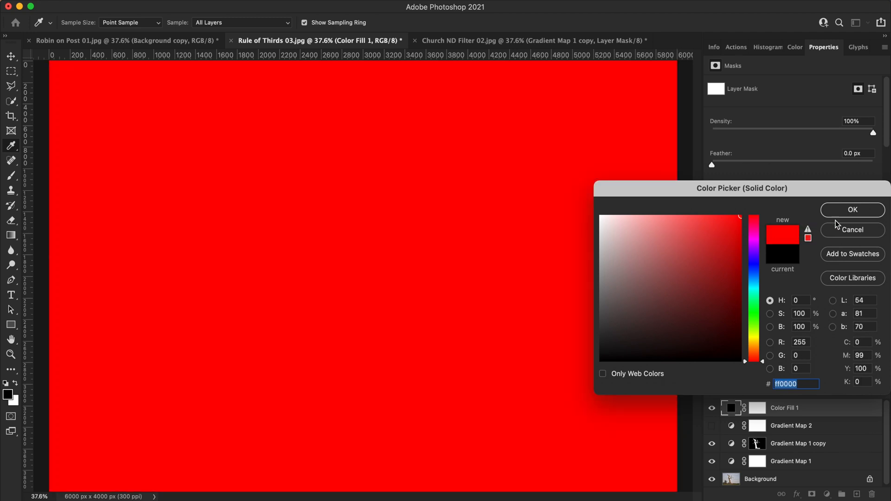
left_click(858, 210)
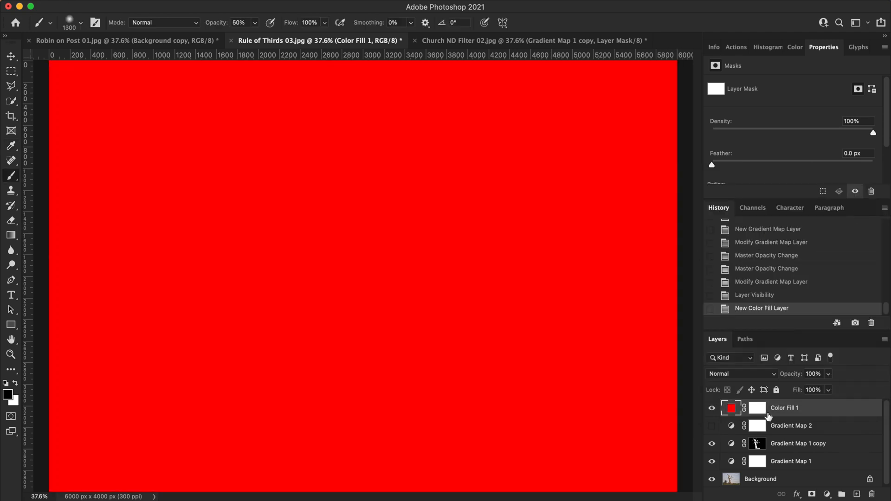
- Set the red Color Fill 1 layer's blend mode to Multiply and its opacity to 50%
left_click(771, 377)
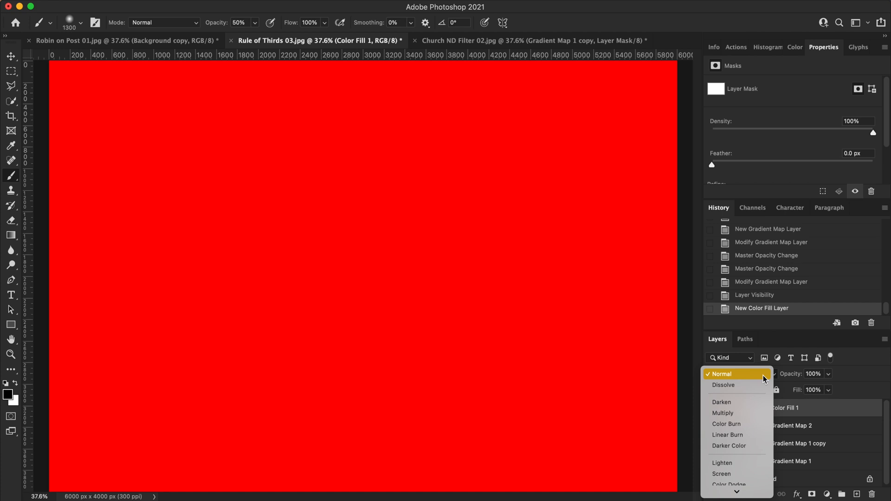
key("Down")
key("Down")
key("Down")
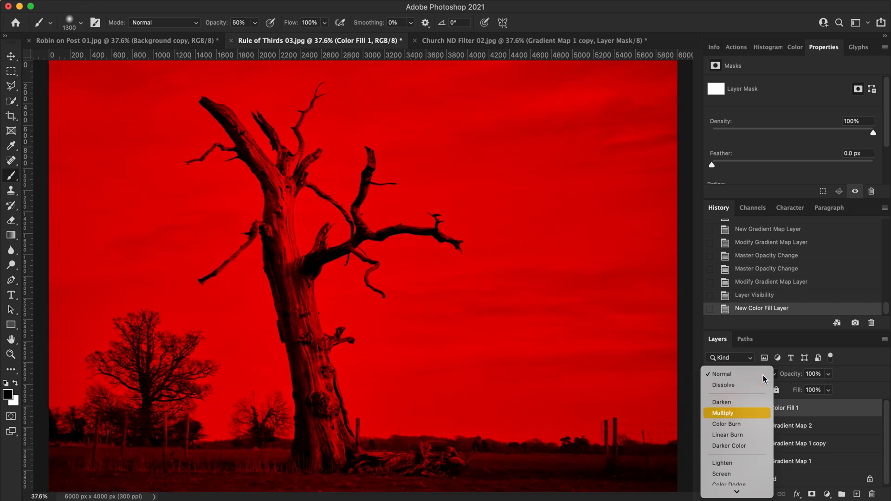
key("Return")
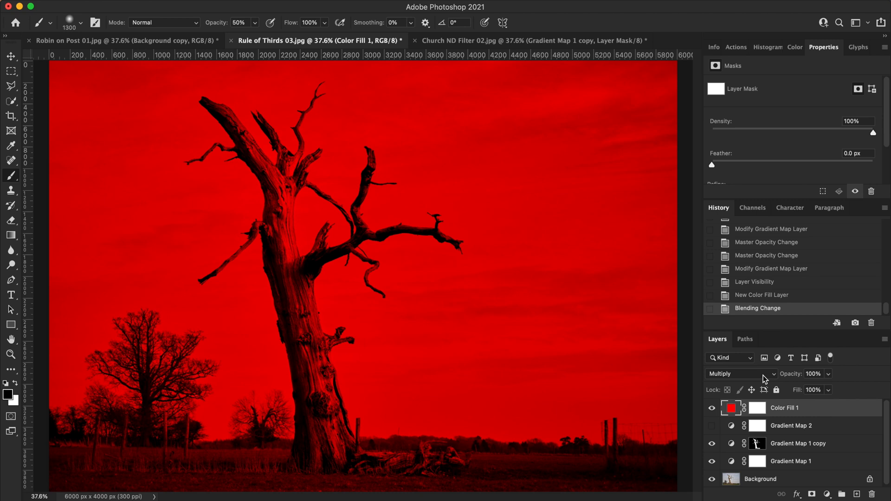
left_click(813, 374)
type("50")
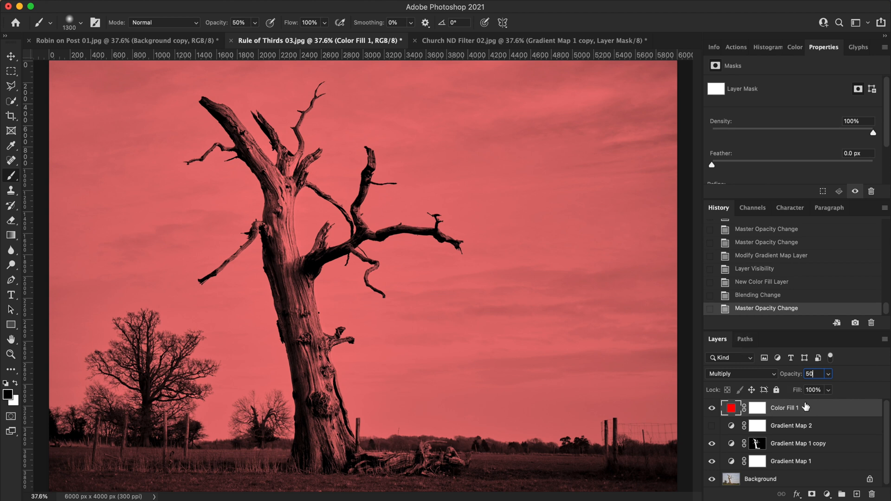
- Preview the blend modes from Multiply through Difference on the red fill layer without applying any
left_click(769, 376)
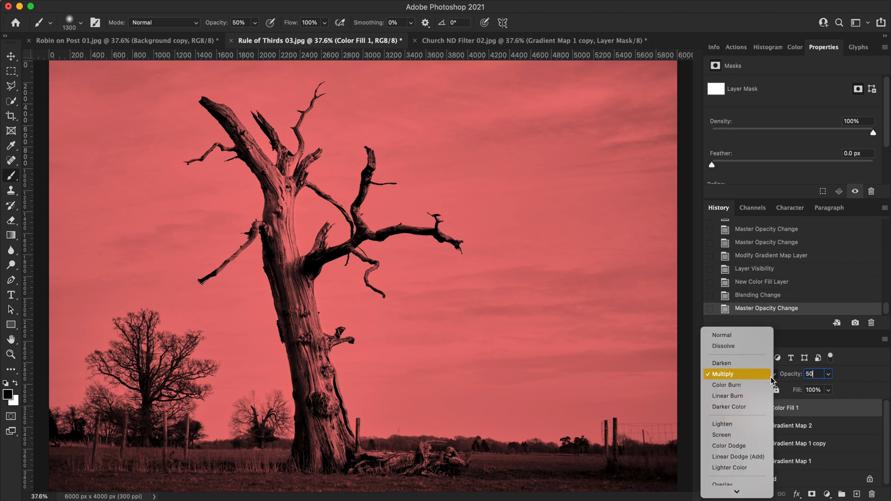
key("Down")
key("Down")
key("Down")
key("Down")
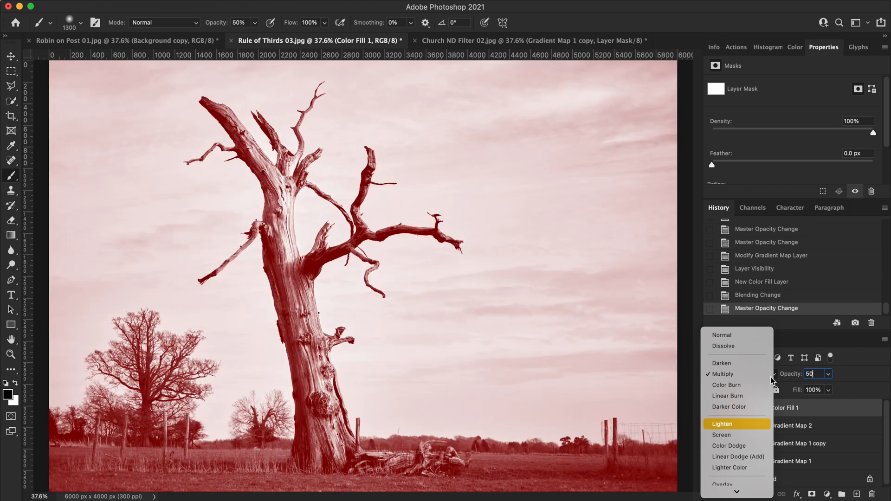
key("Down")
key("Down")
key("Down")
key("Down")
key("Down")
key("Down")
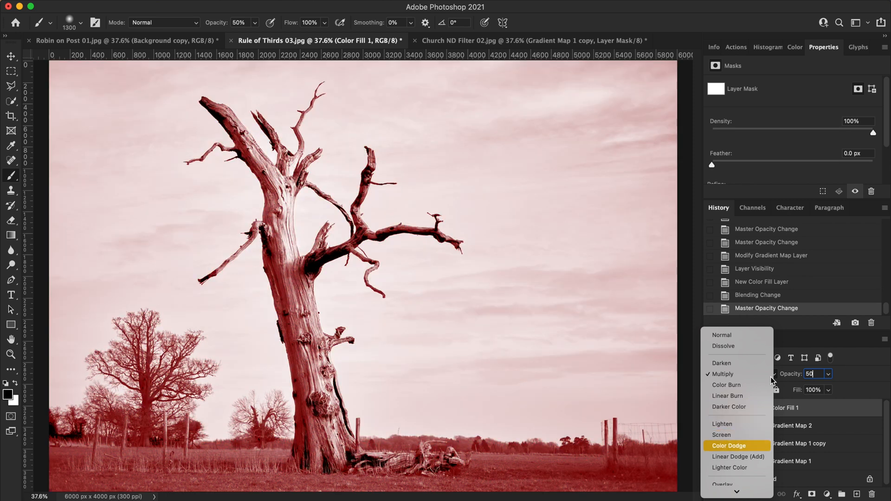
key("Down")
key("Down")
key("Down")
key("Down")
key("Down")
key("Down")
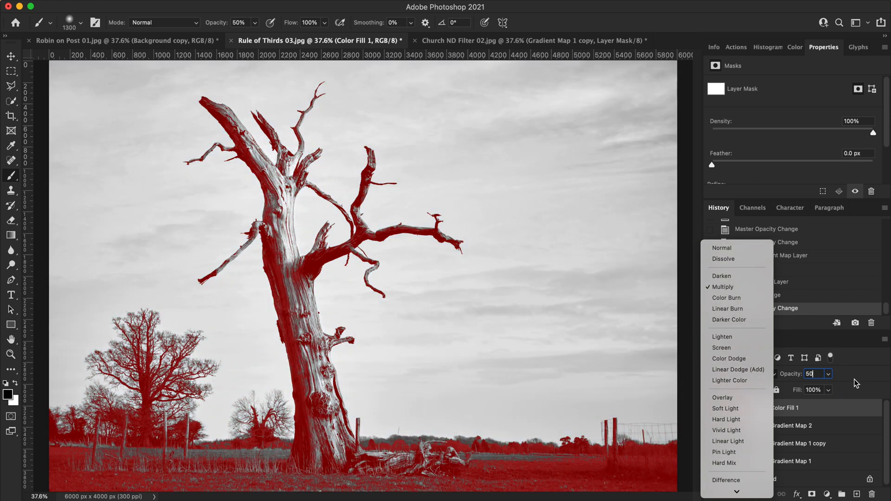
left_click(855, 384)
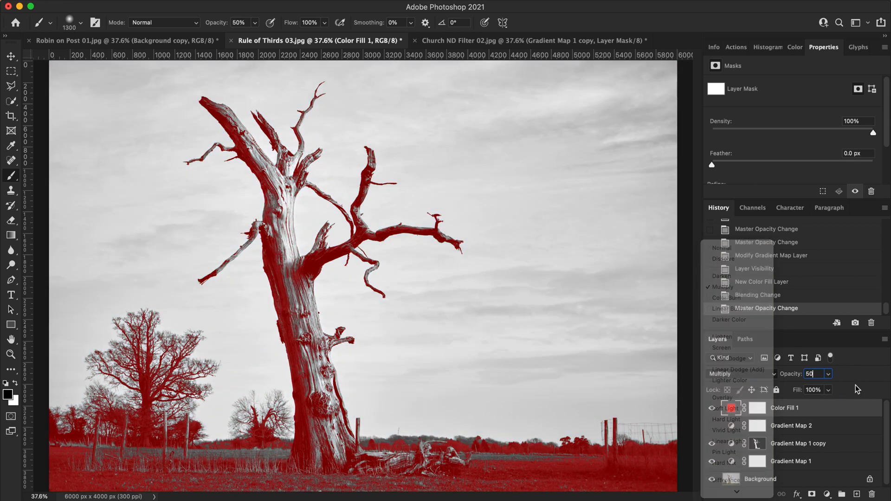
- Set the red fill layer's opacity to 100% and try the Difference blend mode before changing it to Exclusion
left_click_drag(817, 374, 783, 373)
type("100")
left_click(743, 374)
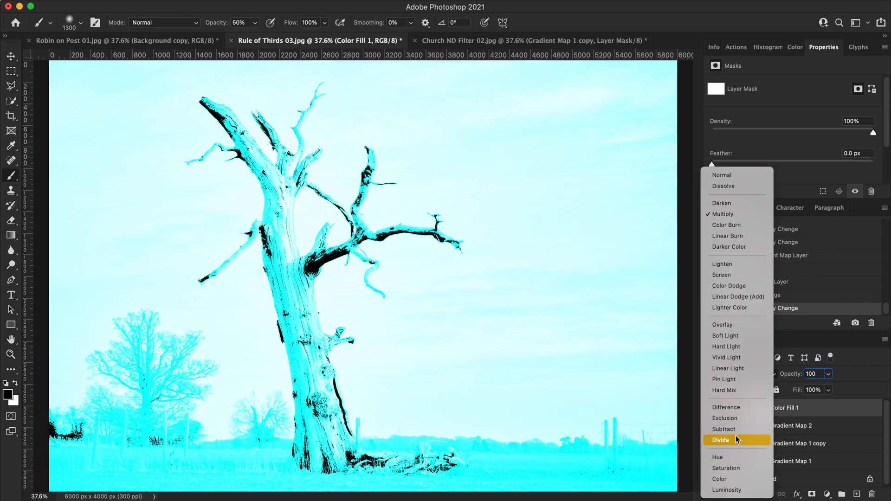
left_click(736, 409)
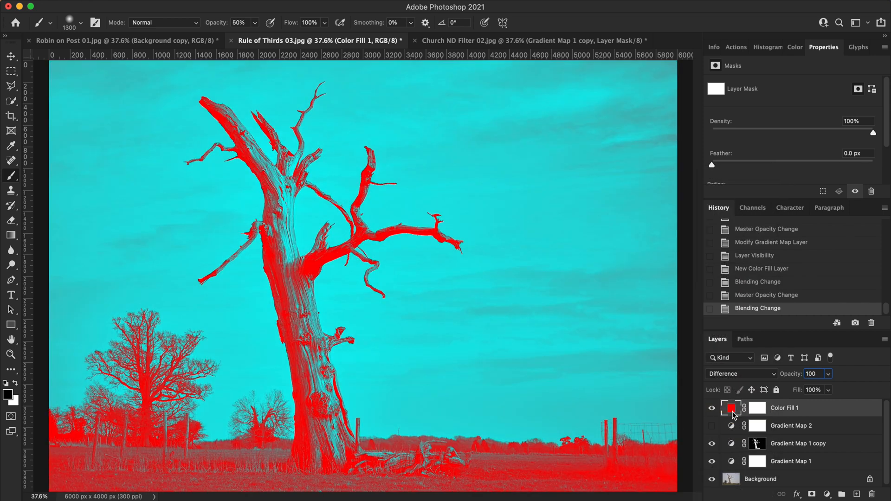
left_click(752, 376)
left_click(765, 388)
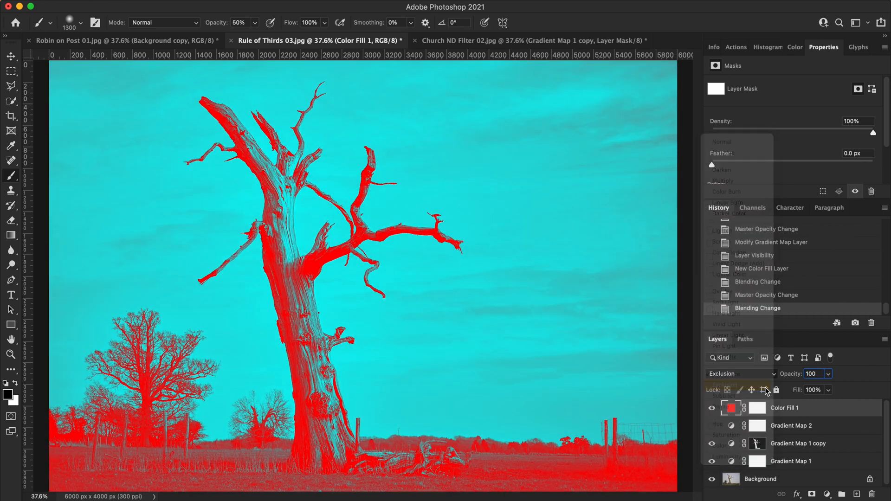
- In Robin on Post 01.jpg, add a Gradient Map adjustment layer on top with the YellowMelen group's Blue and Yellow preset
left_click(177, 40)
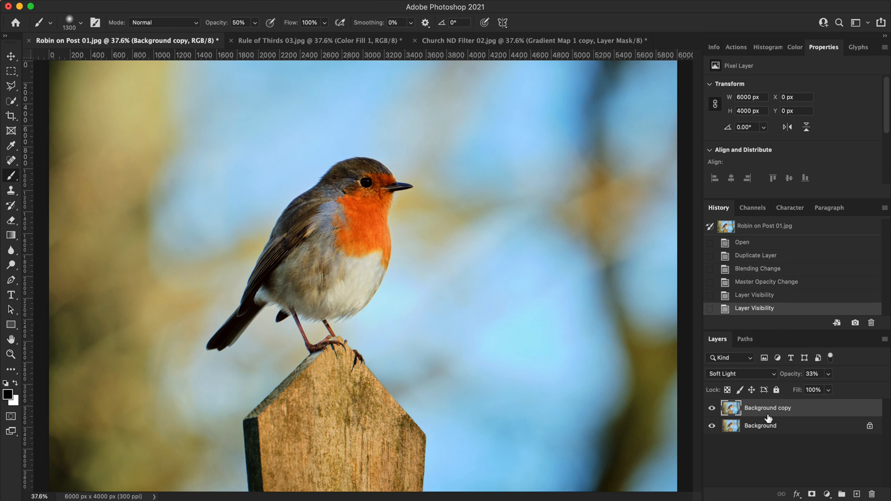
left_click(826, 493)
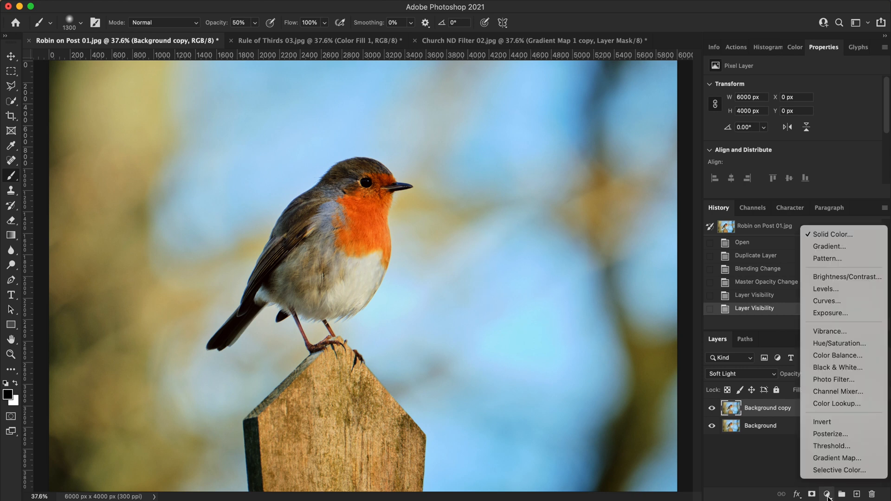
left_click(836, 457)
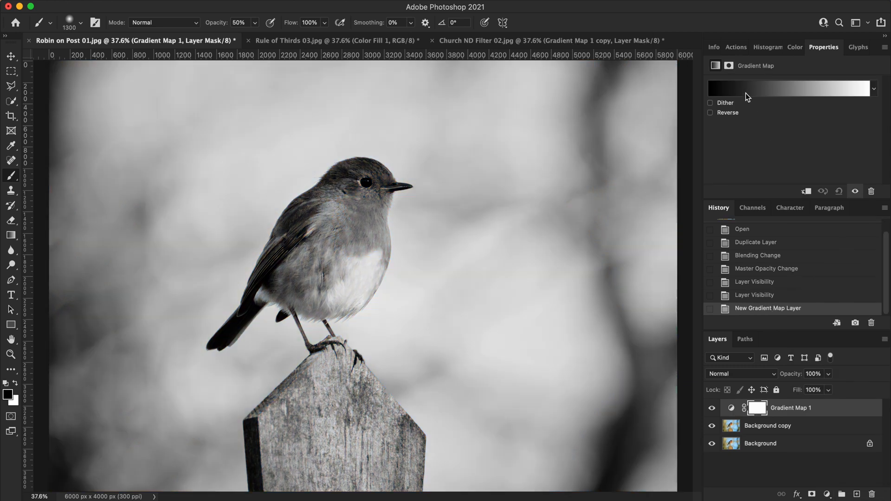
left_click(781, 89)
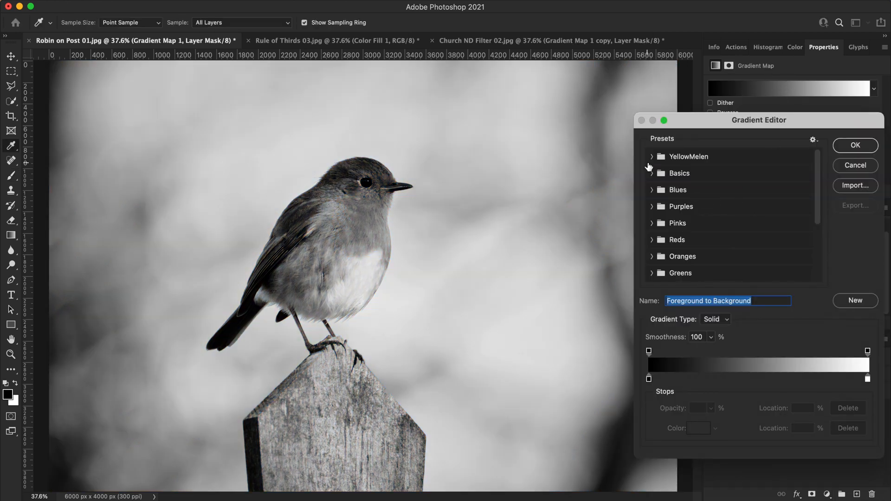
left_click(653, 157)
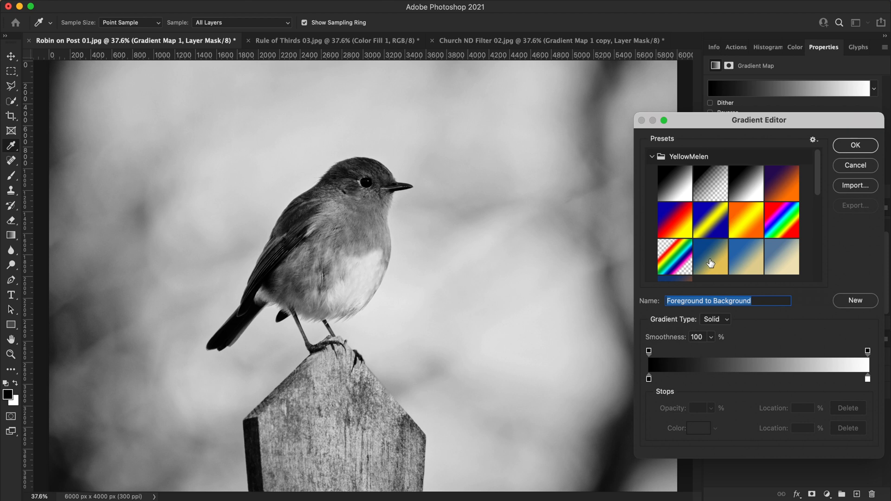
left_click(711, 261)
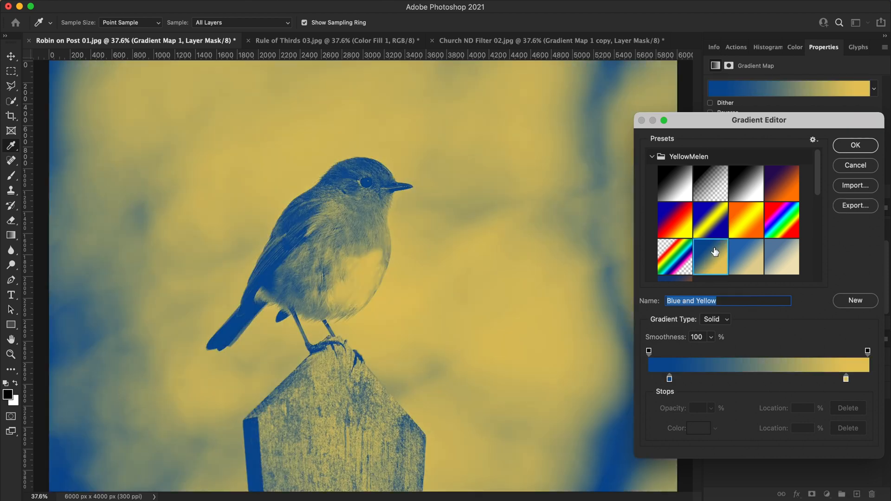
left_click(853, 146)
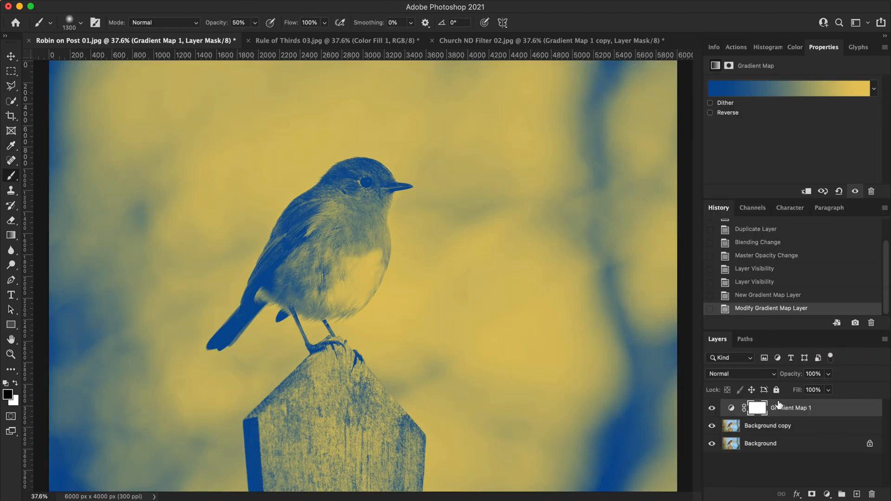
- Set the Gradient Map 1 layer's opacity to 20% and toggle its visibility to compare the photo with and without it
left_click(812, 374)
type("20")
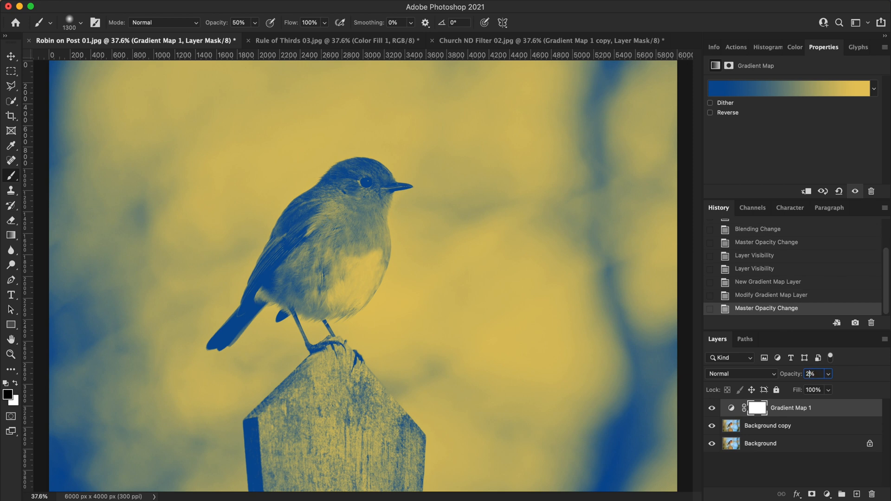
left_click(712, 409)
left_click(712, 409)
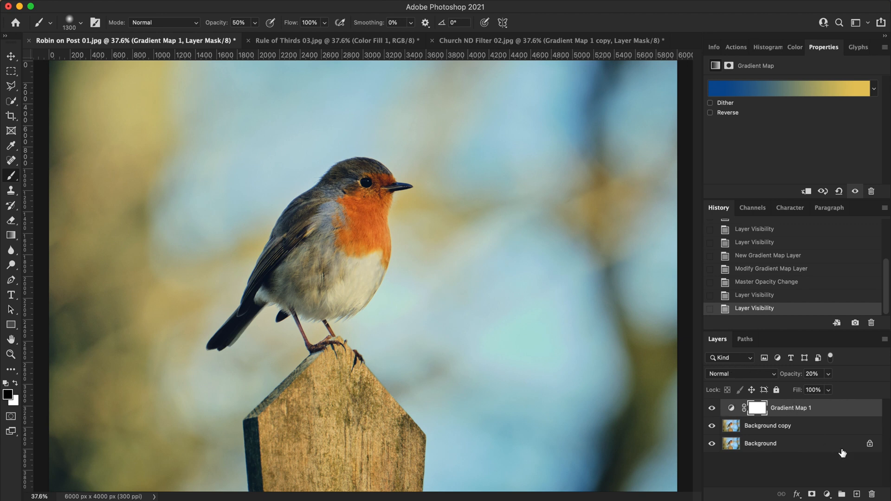
- Add a Solid Color fill layer in pure blue (0000fd) above the Gradient Map 1 layer
left_click(826, 494)
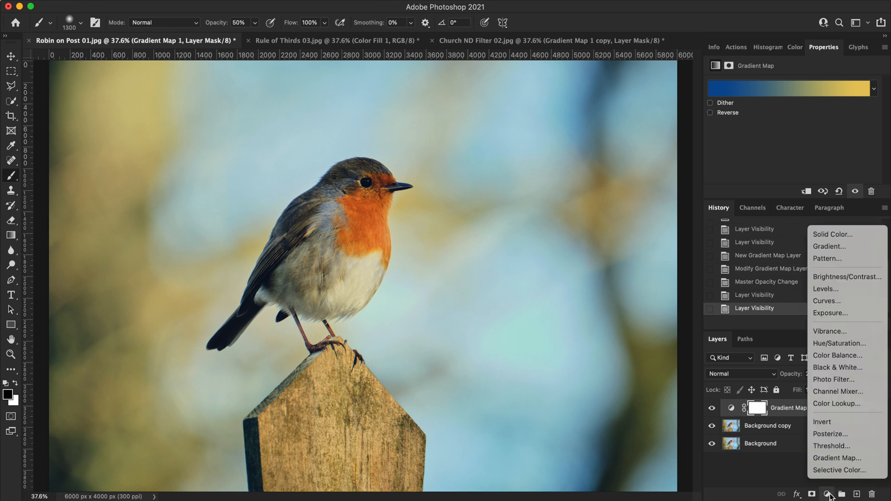
left_click(857, 235)
left_click(757, 264)
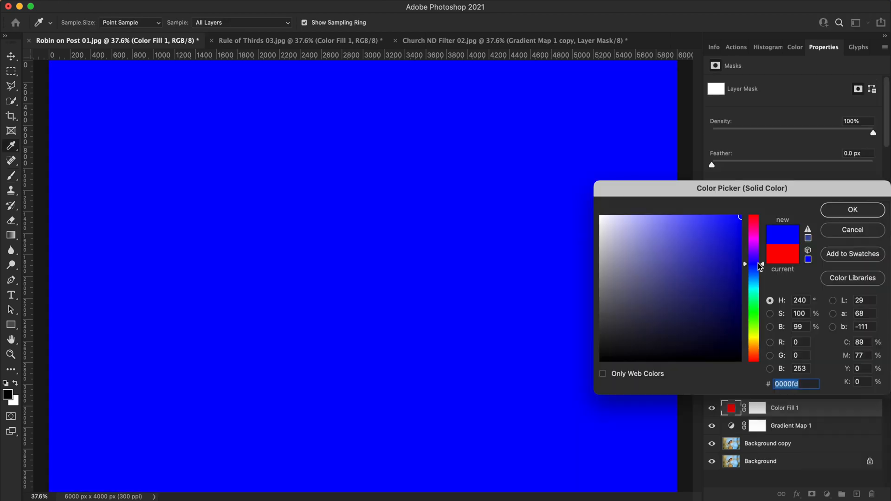
left_click(844, 212)
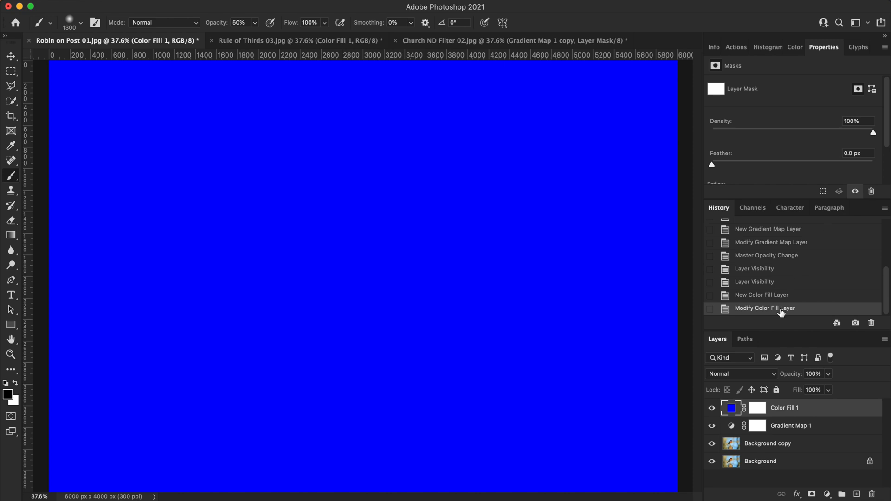
- Preview the blend modes from Darken through Divide on the blue fill layer
left_click(748, 374)
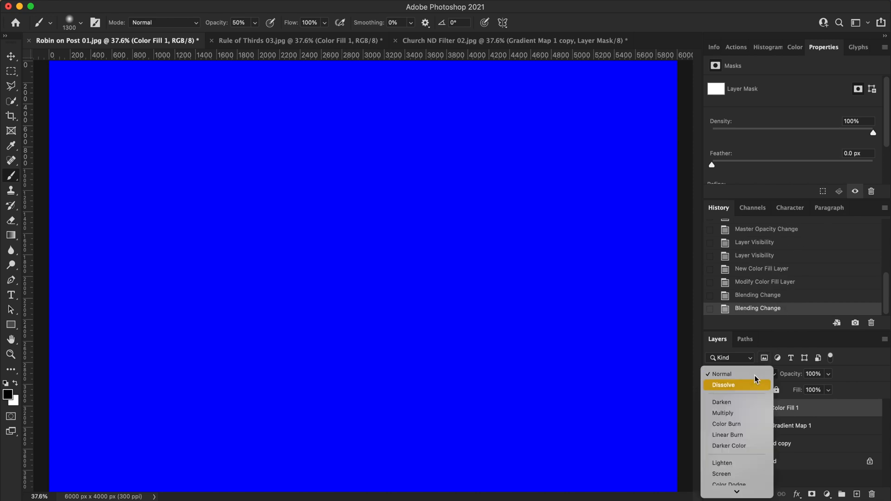
key("Down")
key("Down")
key("Down")
key("Down")
key("Down")
key("Down")
key("Down")
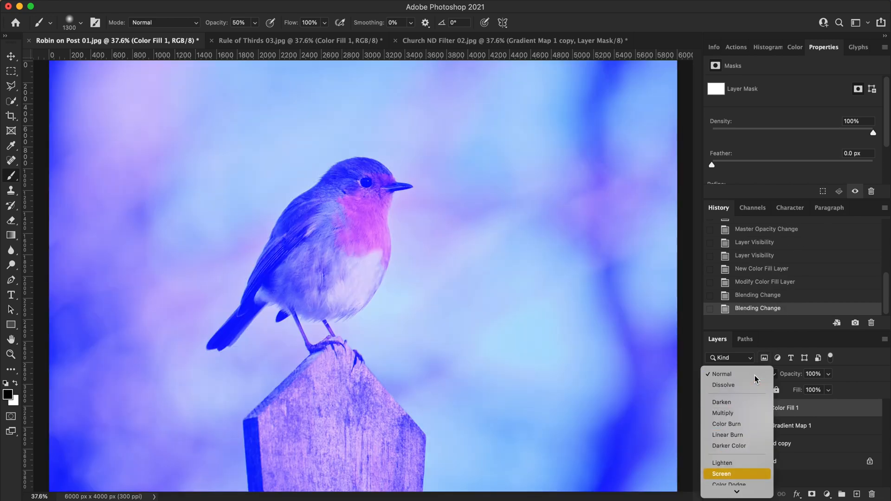
key("Down")
key("Down")
key("Down")
key("Down")
key("Down")
key("Down")
key("Down")
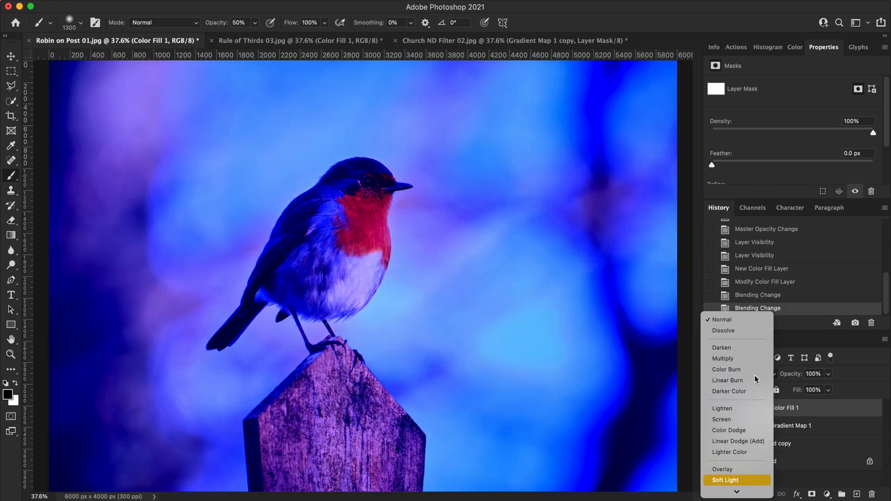
key("Down")
key("Down")
key("Down")
key("Down")
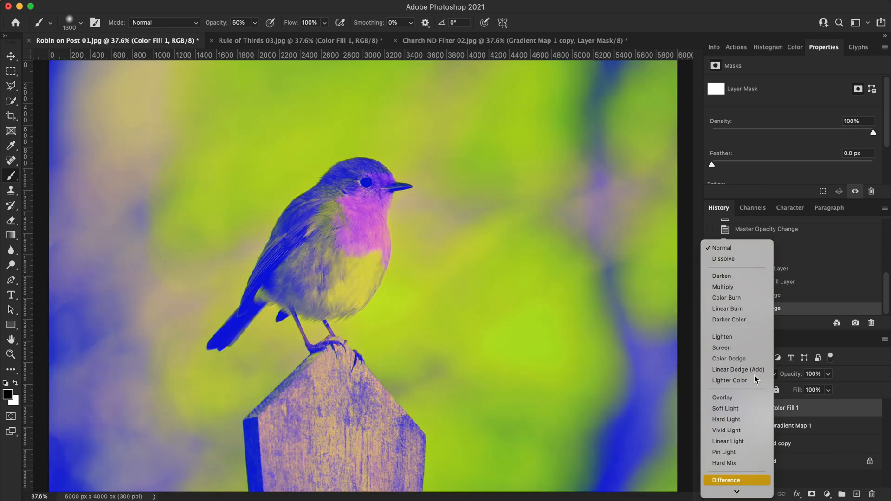
key("Down")
key("Down")
key("Down")
key("Down")
key("Down")
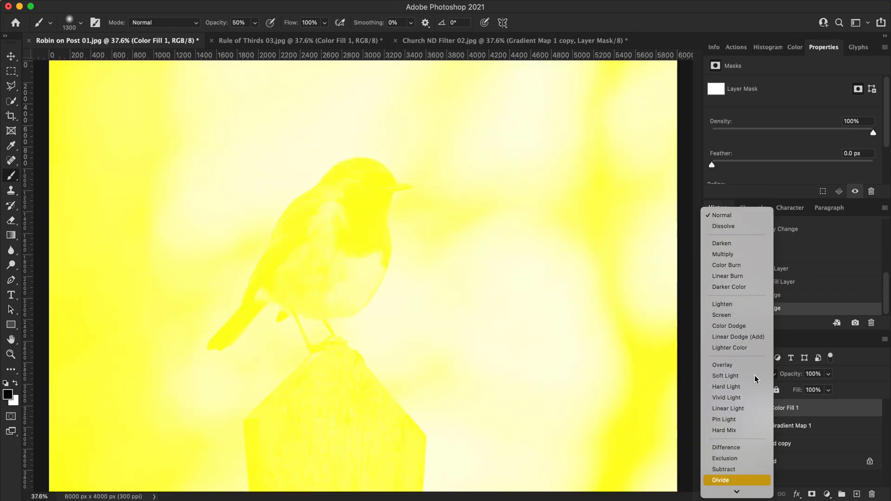
- Set the blue fill layer's blend mode to Subtract and try out other hues for its colour
key("Down")
key("Down")
key("Up")
key("Up")
key("Up")
key("Up")
key("Up")
key("Up")
key("Down")
key("Down")
key("Down")
key("Up")
key("Return")
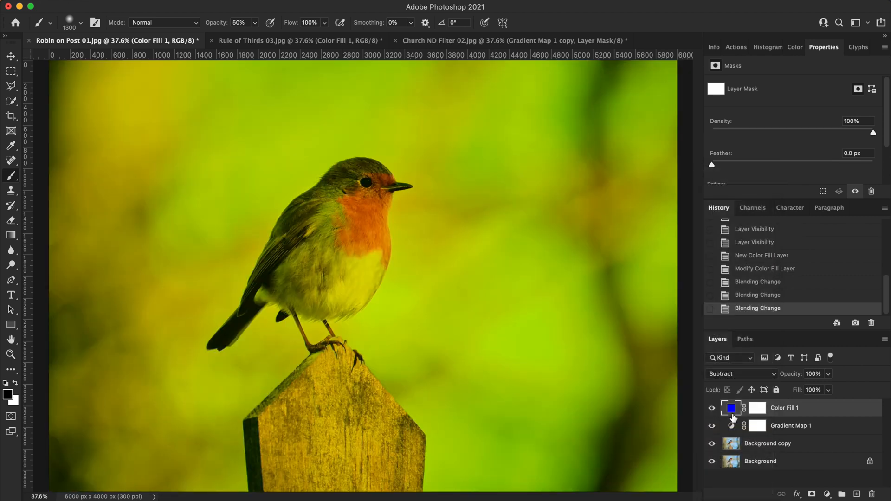
double_click(731, 409)
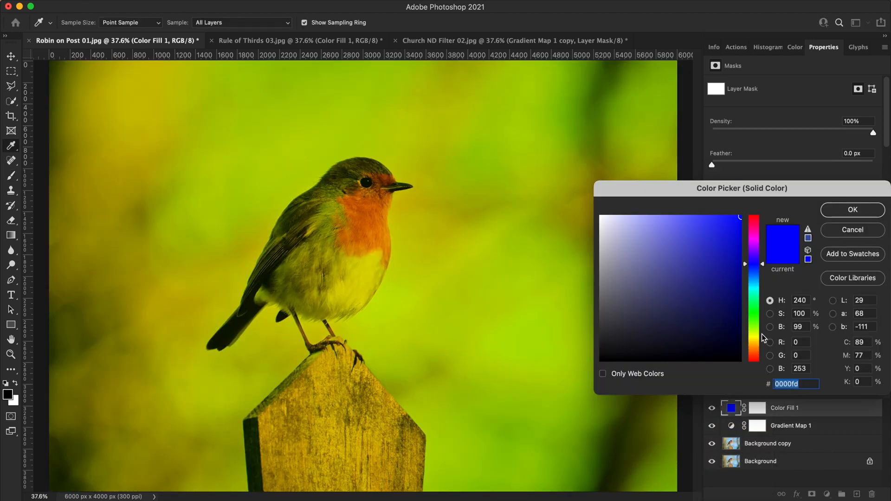
mouse_move(756, 337)
left_mouse_down()
mouse_move(757, 348)
mouse_move(754, 264)
left_mouse_up()
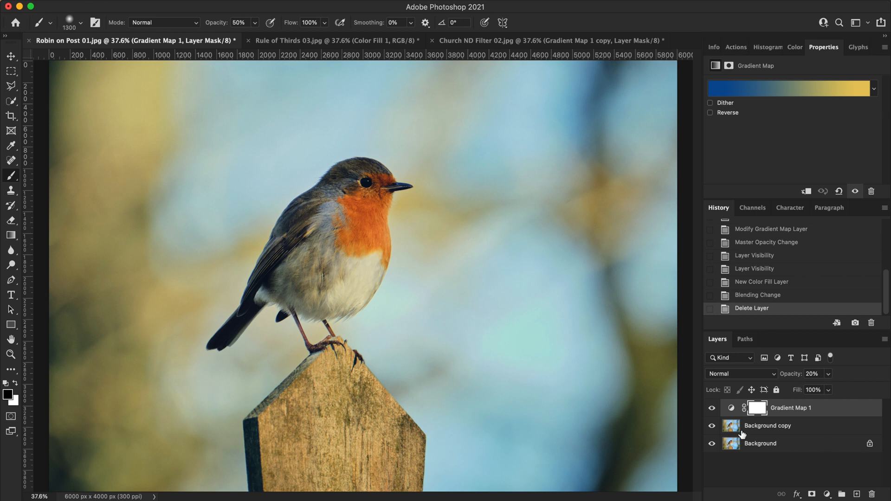
- Add the text "Robin" in black Verdana Bold at 400 pt across the upper part of the photo
left_click(12, 296)
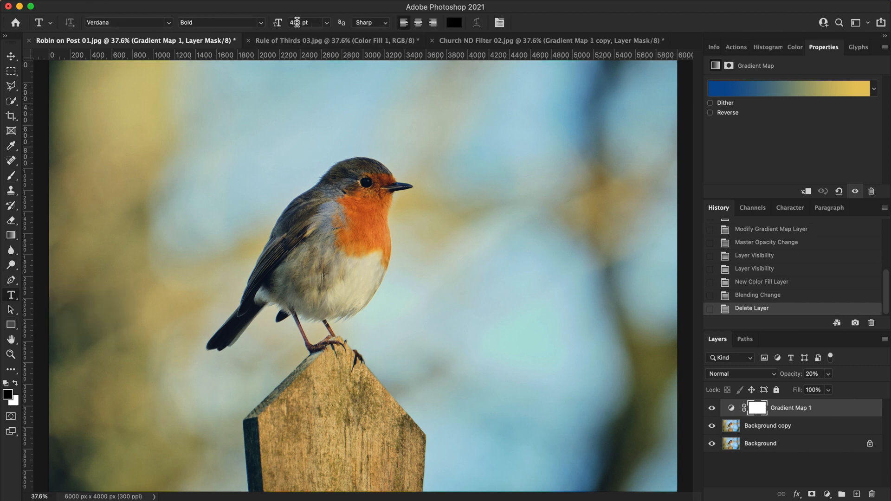
left_click(80, 203)
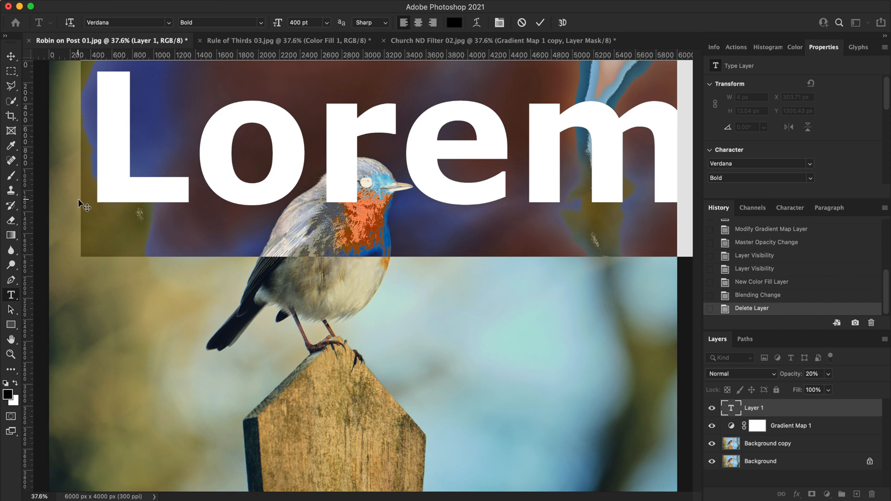
type("Robin")
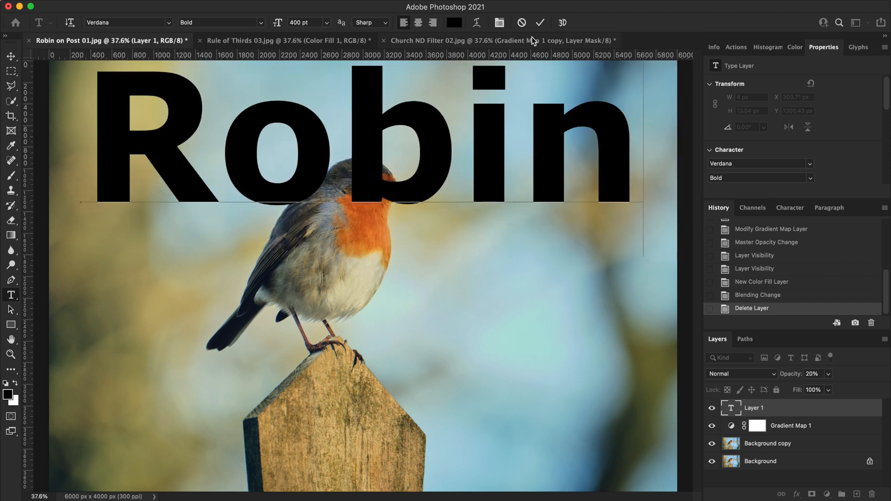
left_click(541, 22)
- Move the Robin text down over the bird's body, to about X 256 px and Y 1158 px
key("v")
left_click_drag(487, 190, 489, 241)
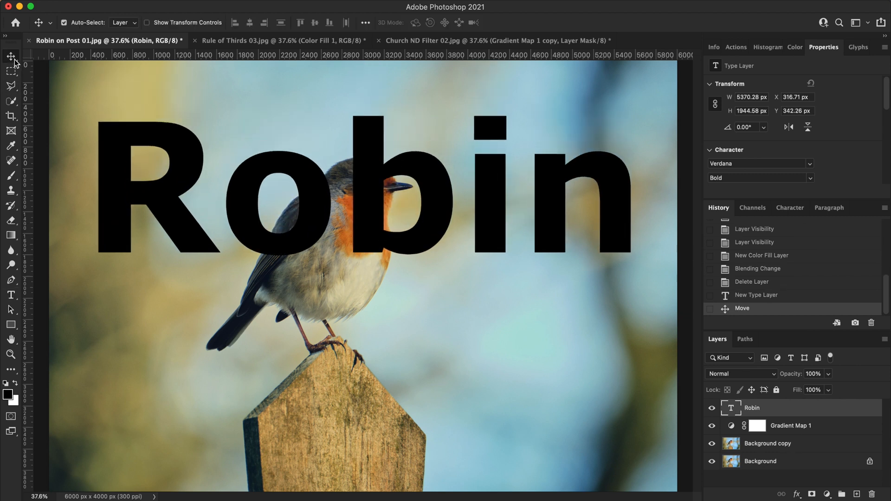
left_click_drag(433, 199, 427, 292)
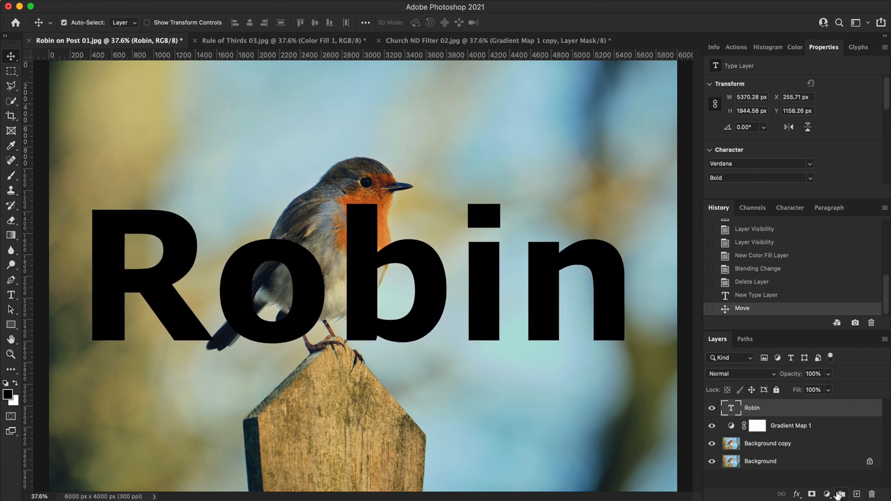
- Add a blue (3a9ac2) Solid Color fill layer above the Robin text and clip it to the text layer
left_click(827, 495)
left_click(845, 233)
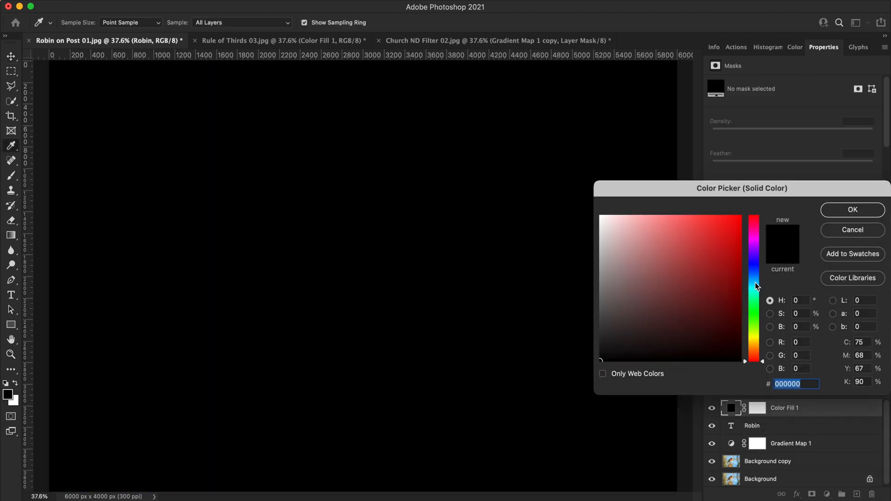
left_click(755, 281)
left_click(698, 250)
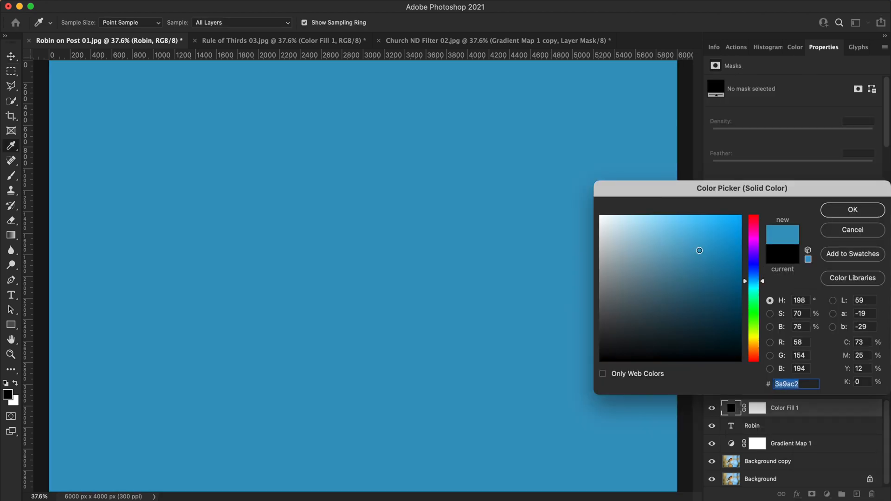
left_click(850, 211)
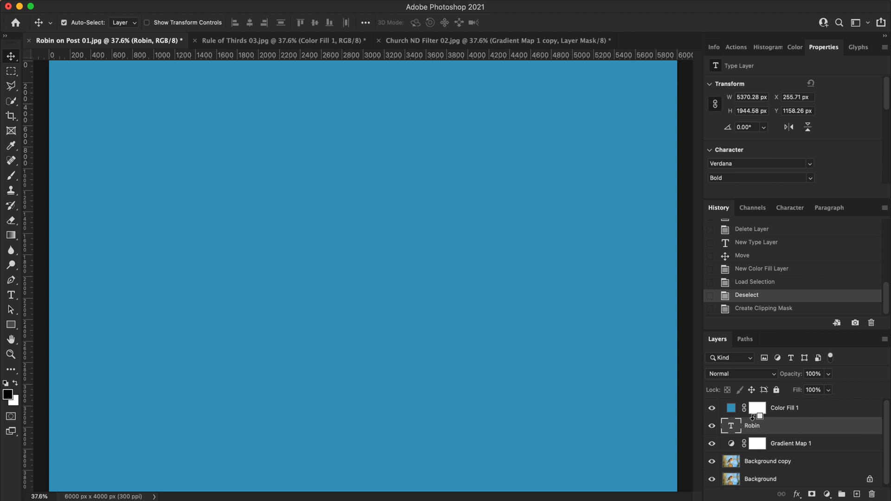
left_click(752, 415, "alt")
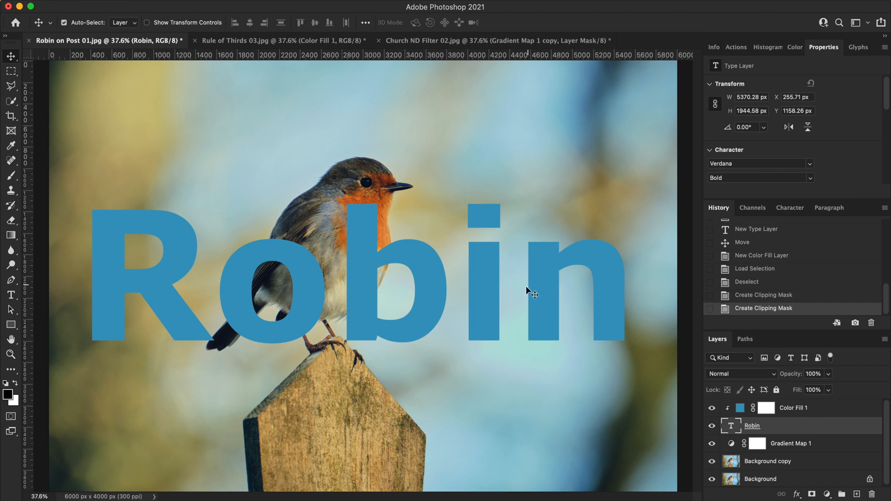
- Test moving the clipped Robin text, and nudge its layer up to about Y 1148 px
left_click_drag(479, 316, 469, 328)
left_click(738, 428)
key("Up")
key("Up")
key("Up")
key("Up")
key("Up")
key("Up")
key("Up")
key("Up")
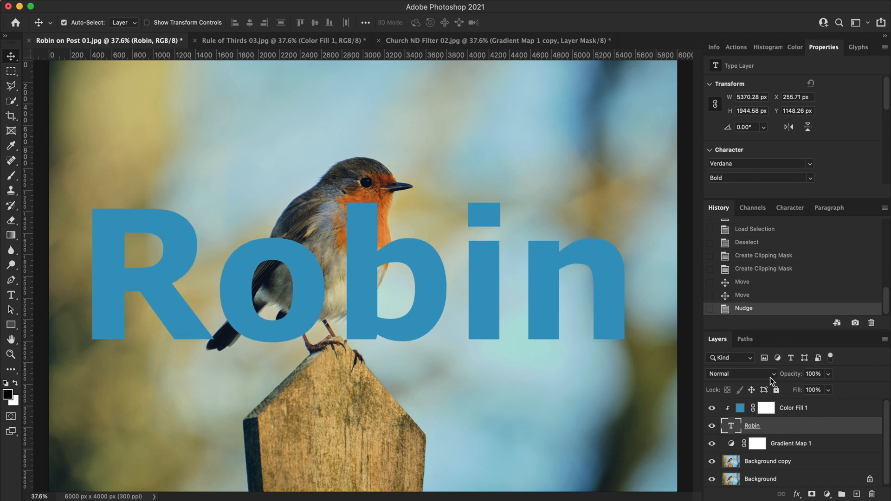
- Set the Robin text layer's blend mode to Multiply
left_click(768, 374)
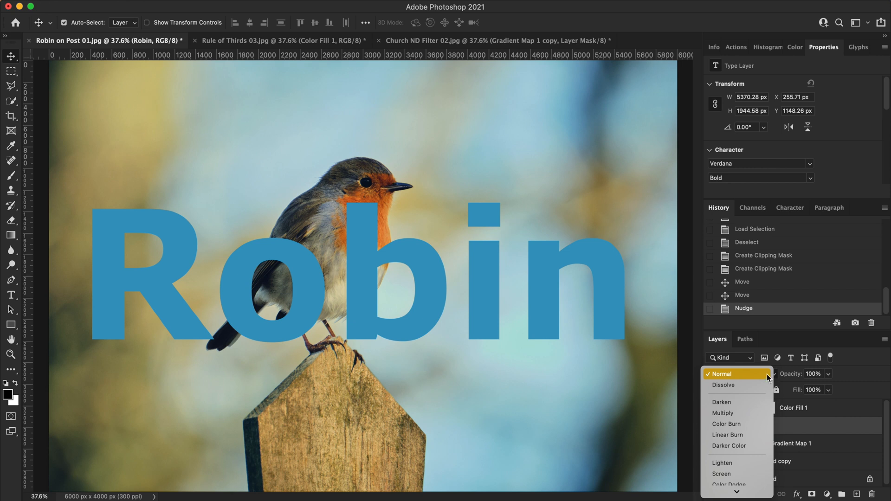
key("Down")
key("Down")
key("Down")
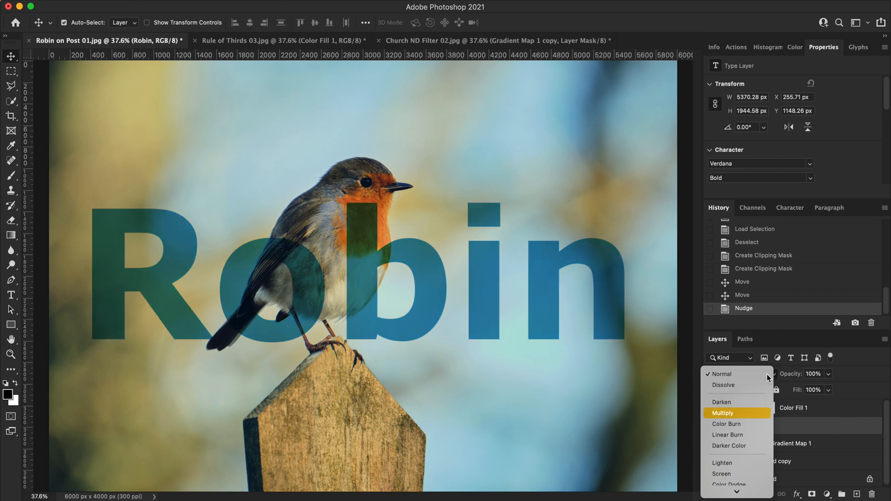
key("Return")
- Change the clipped Color Fill 1 layer's colour to orange (c28d3a)
left_click(741, 408)
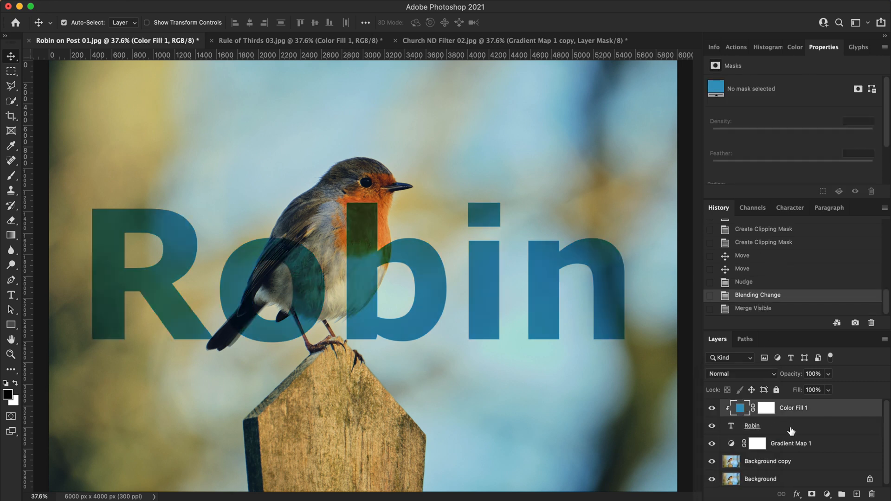
double_click(740, 409)
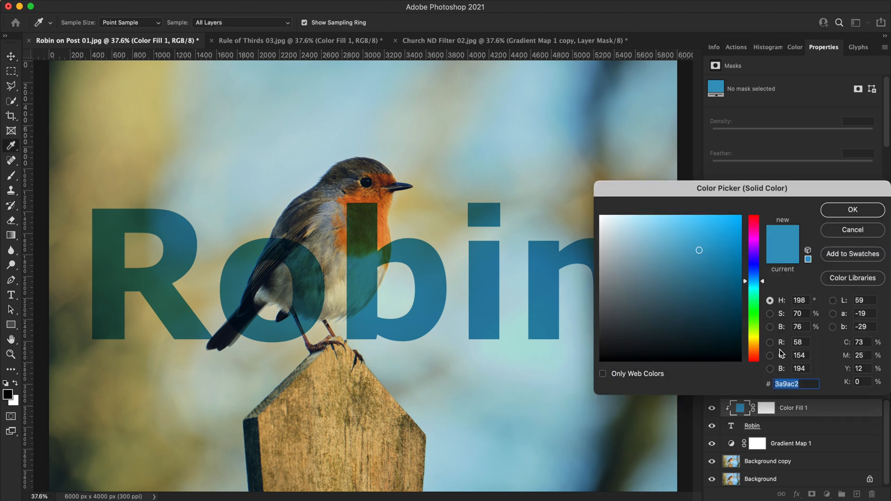
left_click(752, 302)
left_click_drag(753, 280, 757, 347)
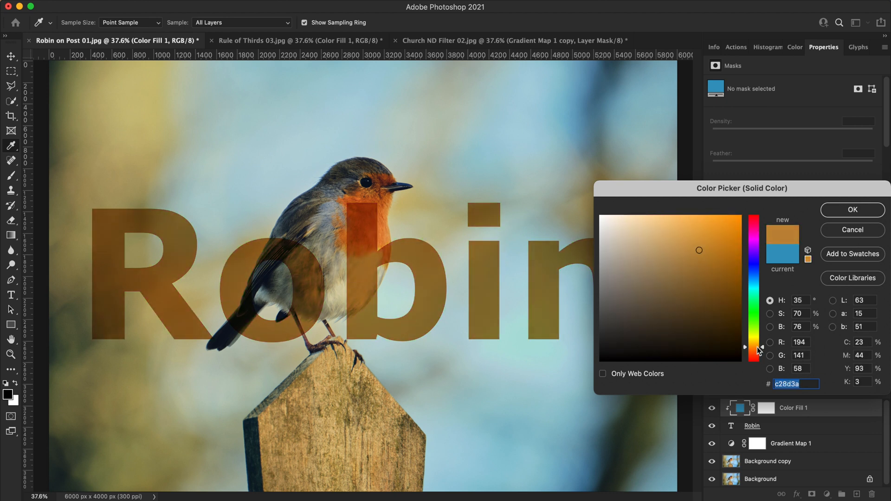
key("Return")
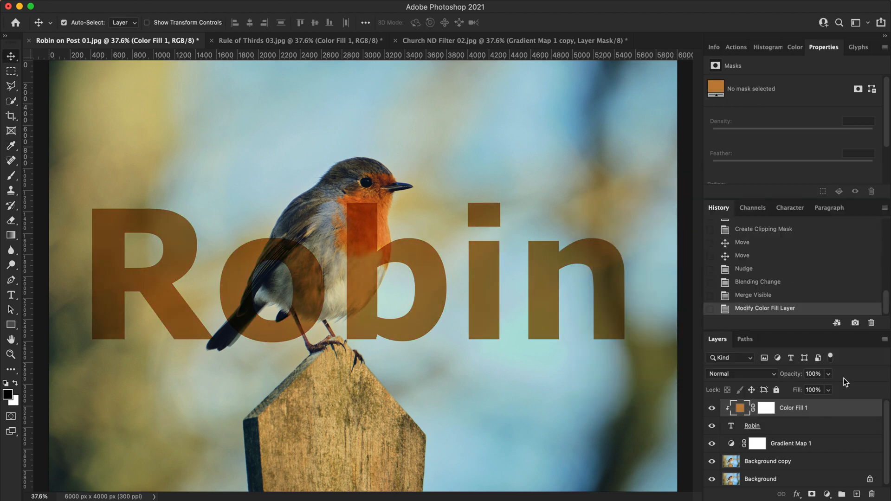